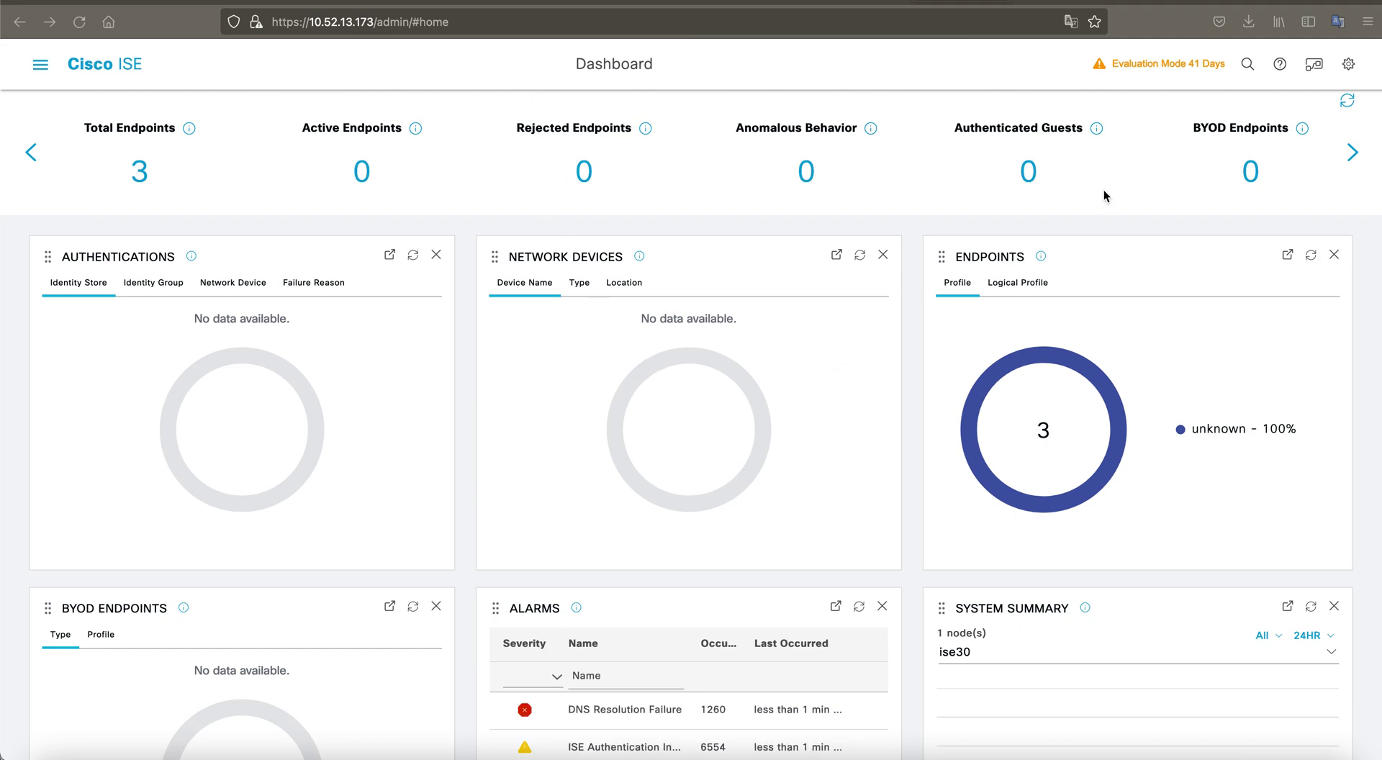
Check the ISE version and server details, highlighting the Patch Information value 1,3
click(1350, 68)
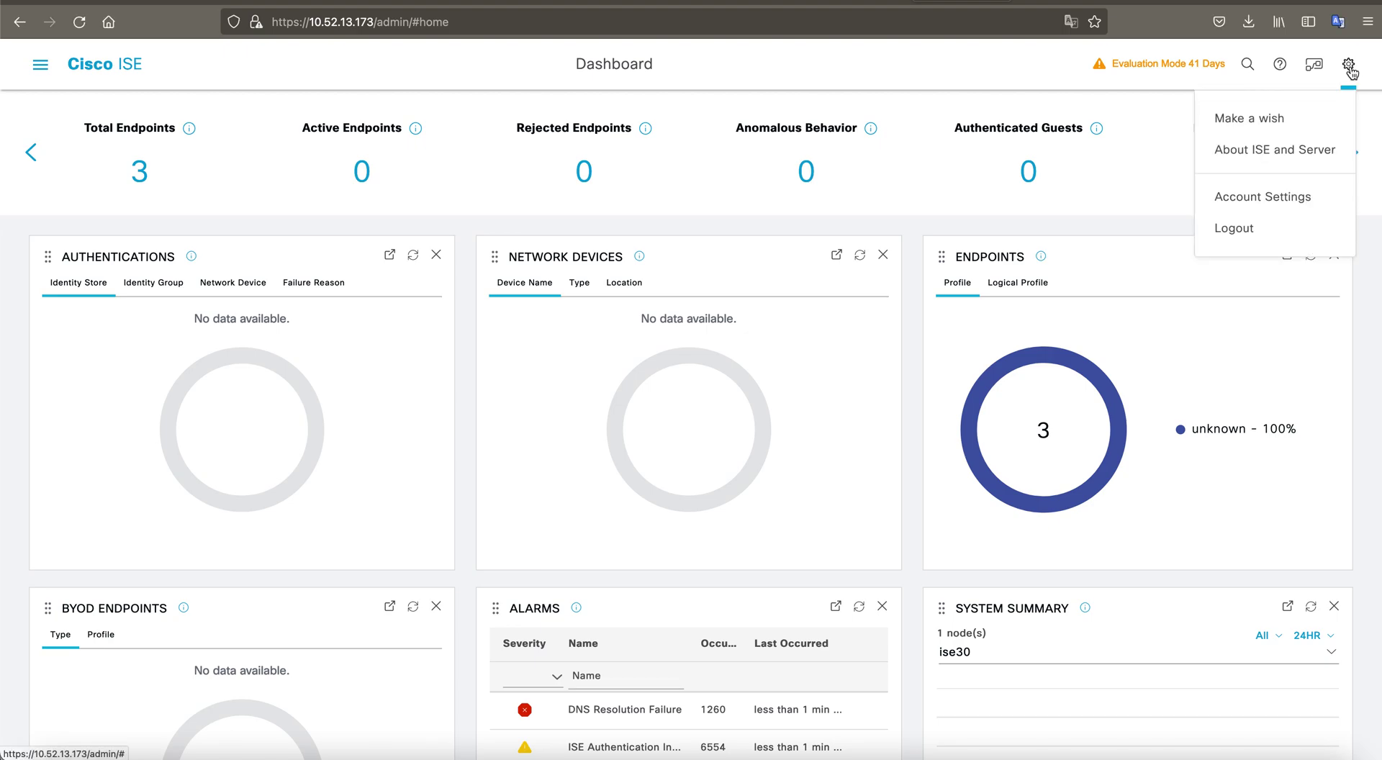
click(1317, 149)
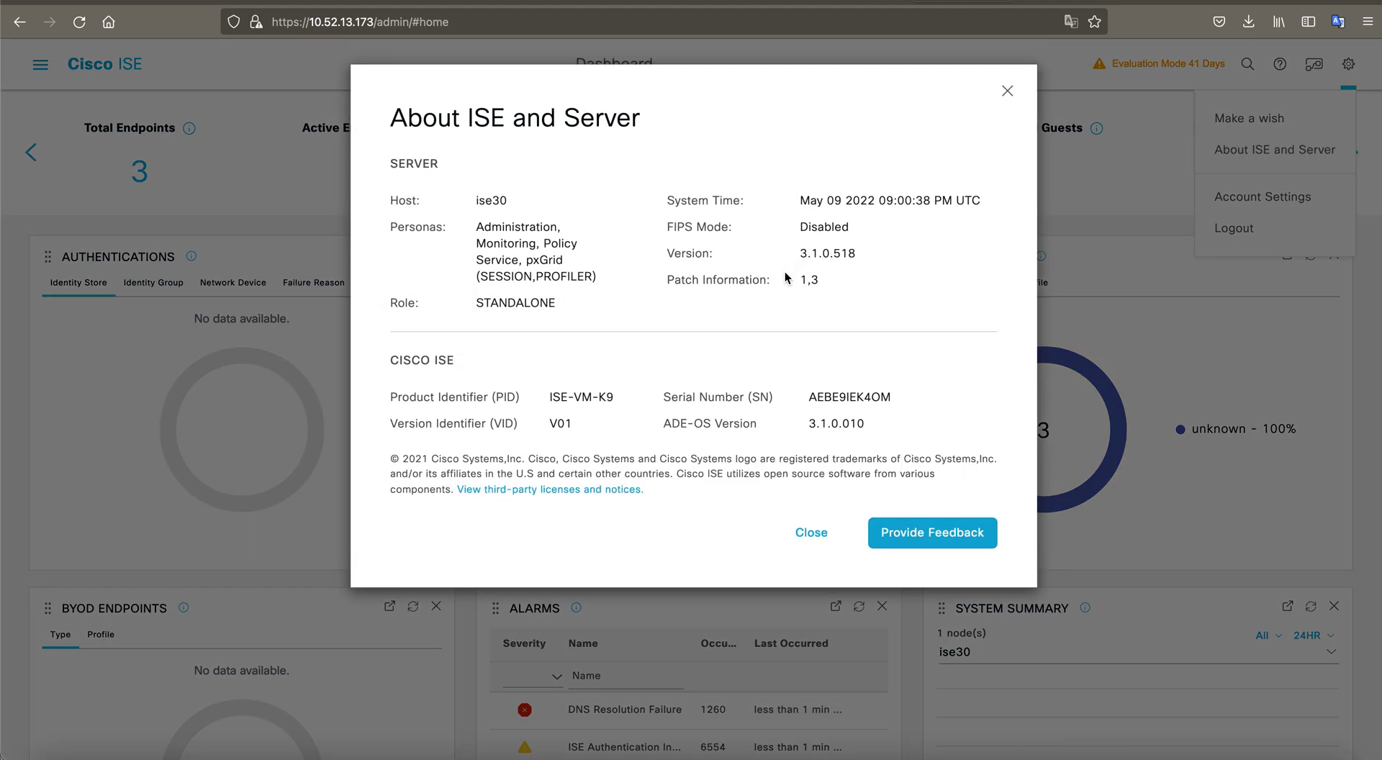
drag(798, 280, 833, 282)
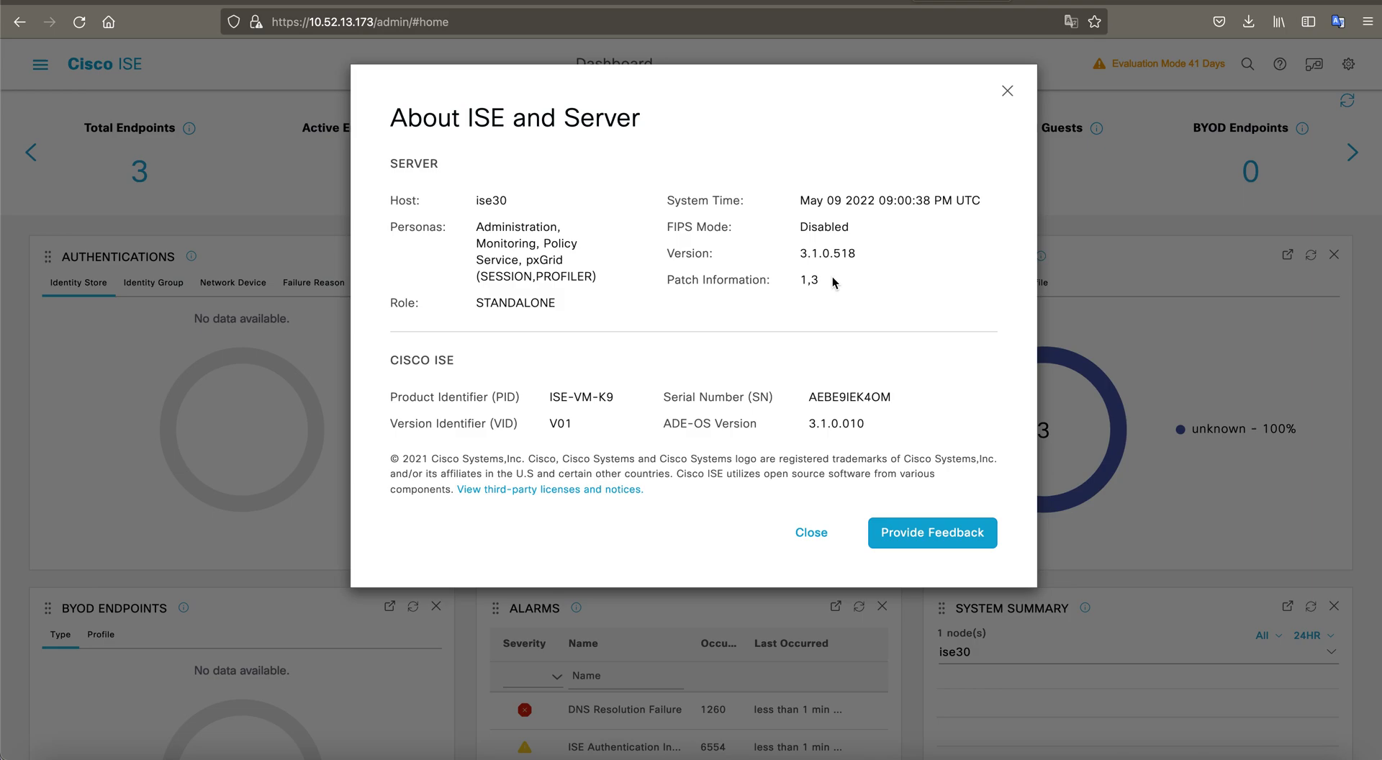
drag(803, 275, 822, 281)
click(823, 303)
drag(809, 280, 821, 283)
click(1007, 91)
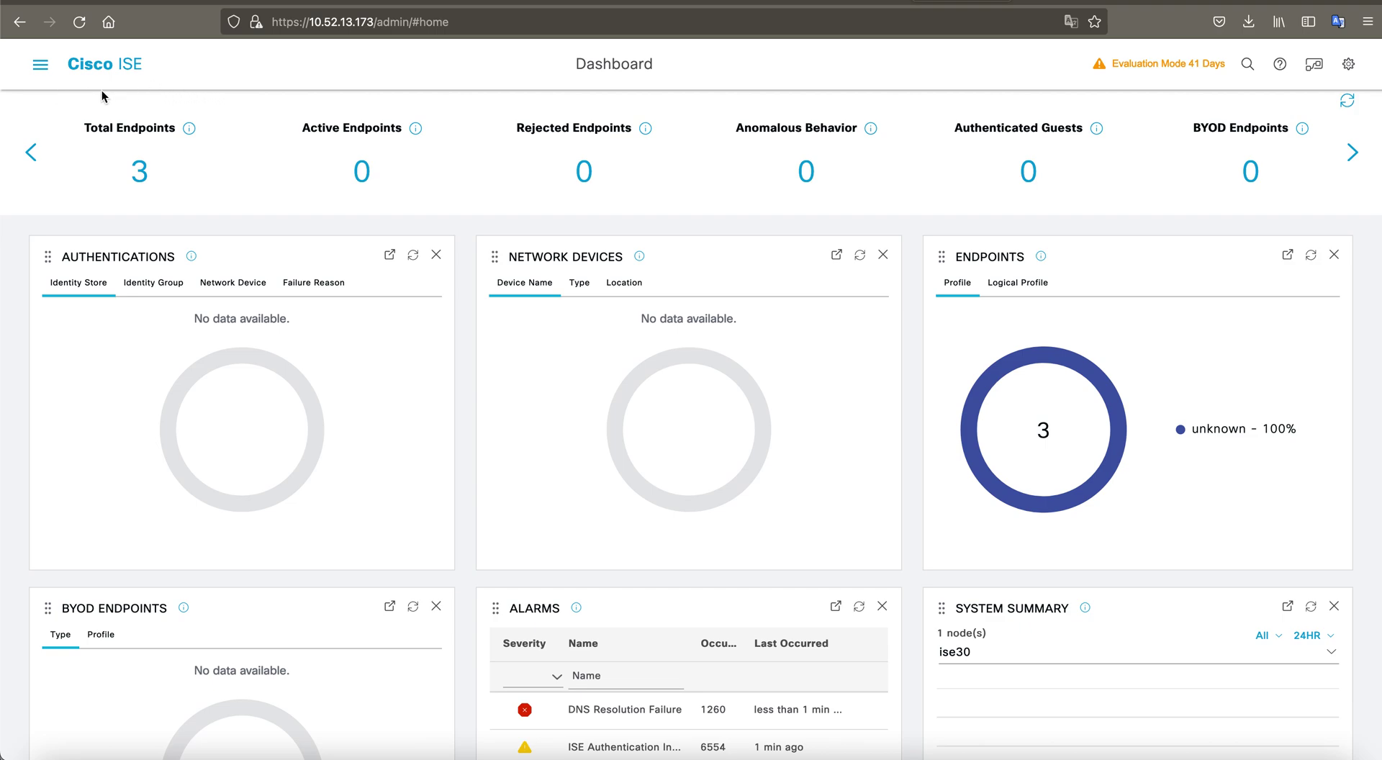
Go to Administration > System > Deployment for node ise30 and dismiss the standalone-mode notice
click(40, 65)
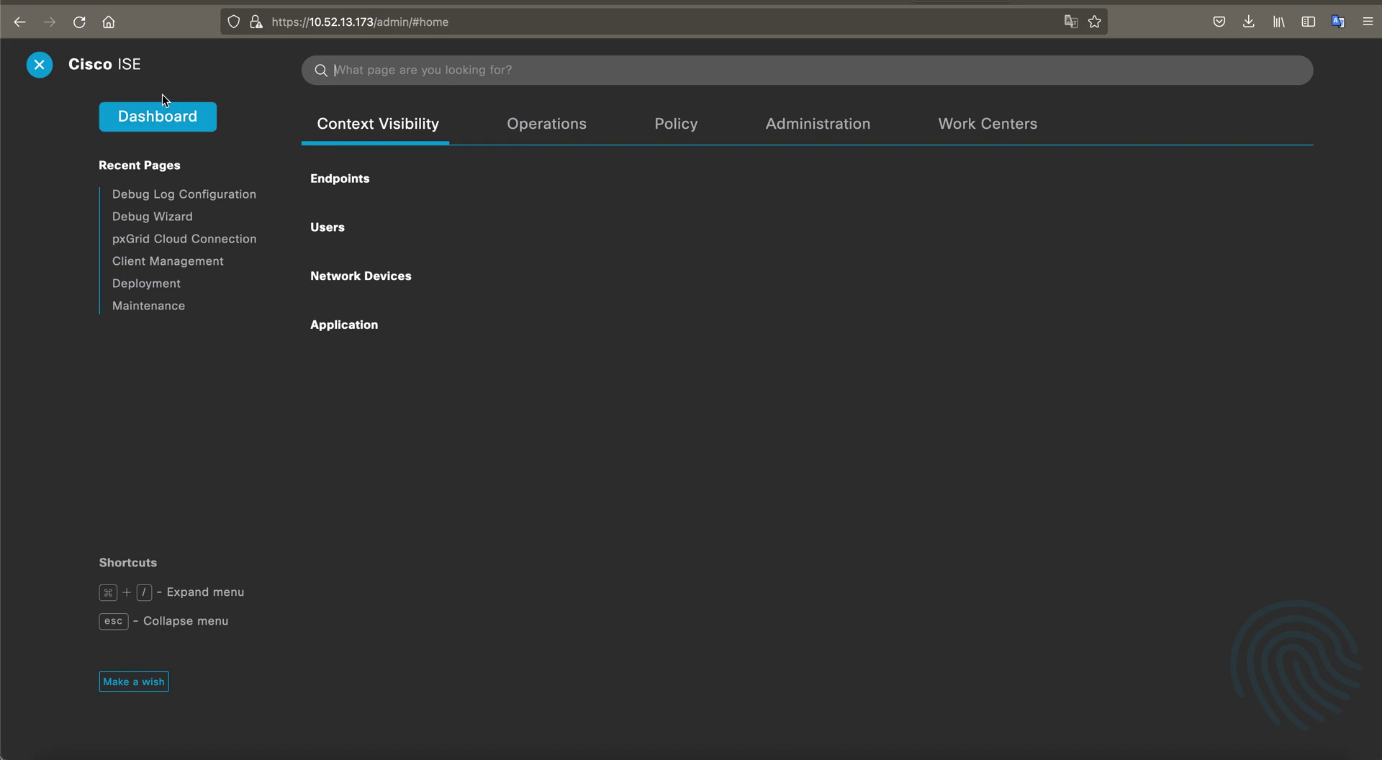
click(804, 131)
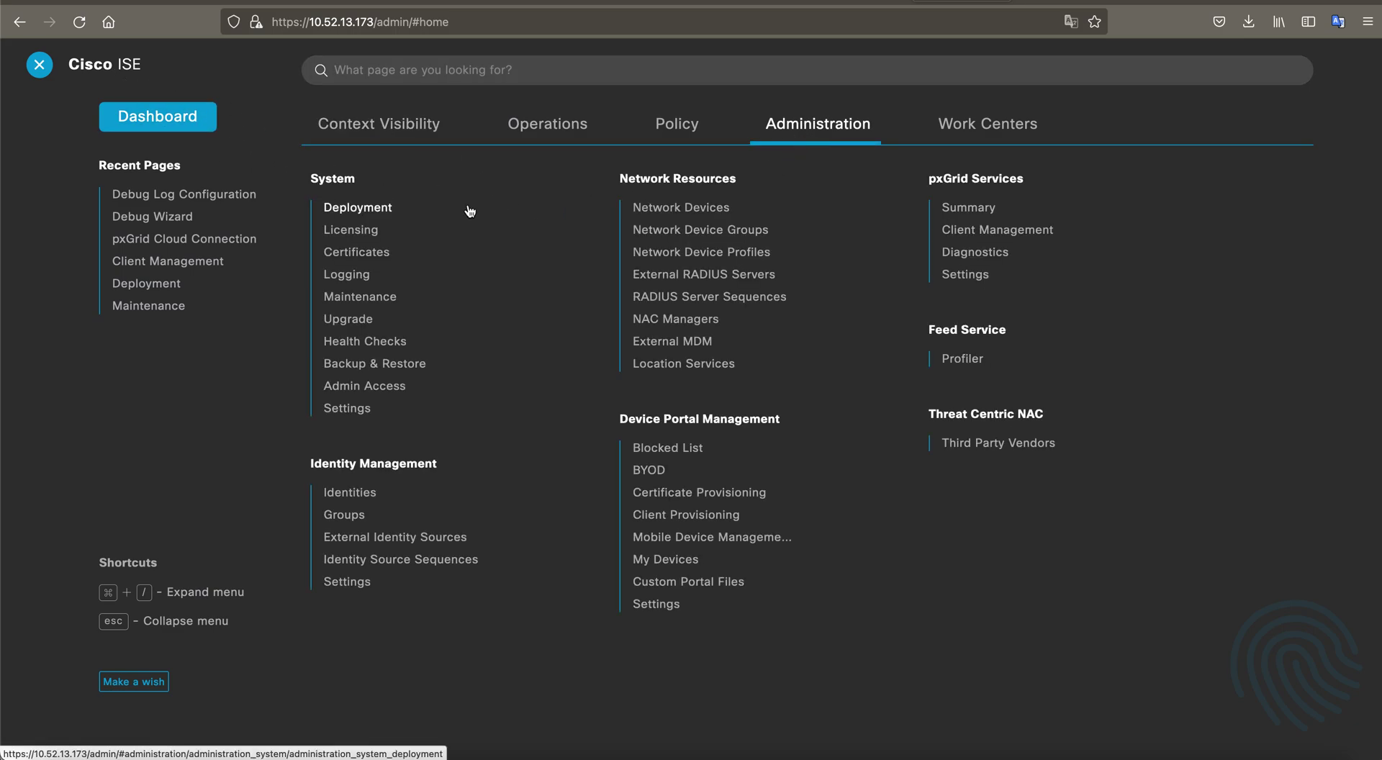
click(379, 207)
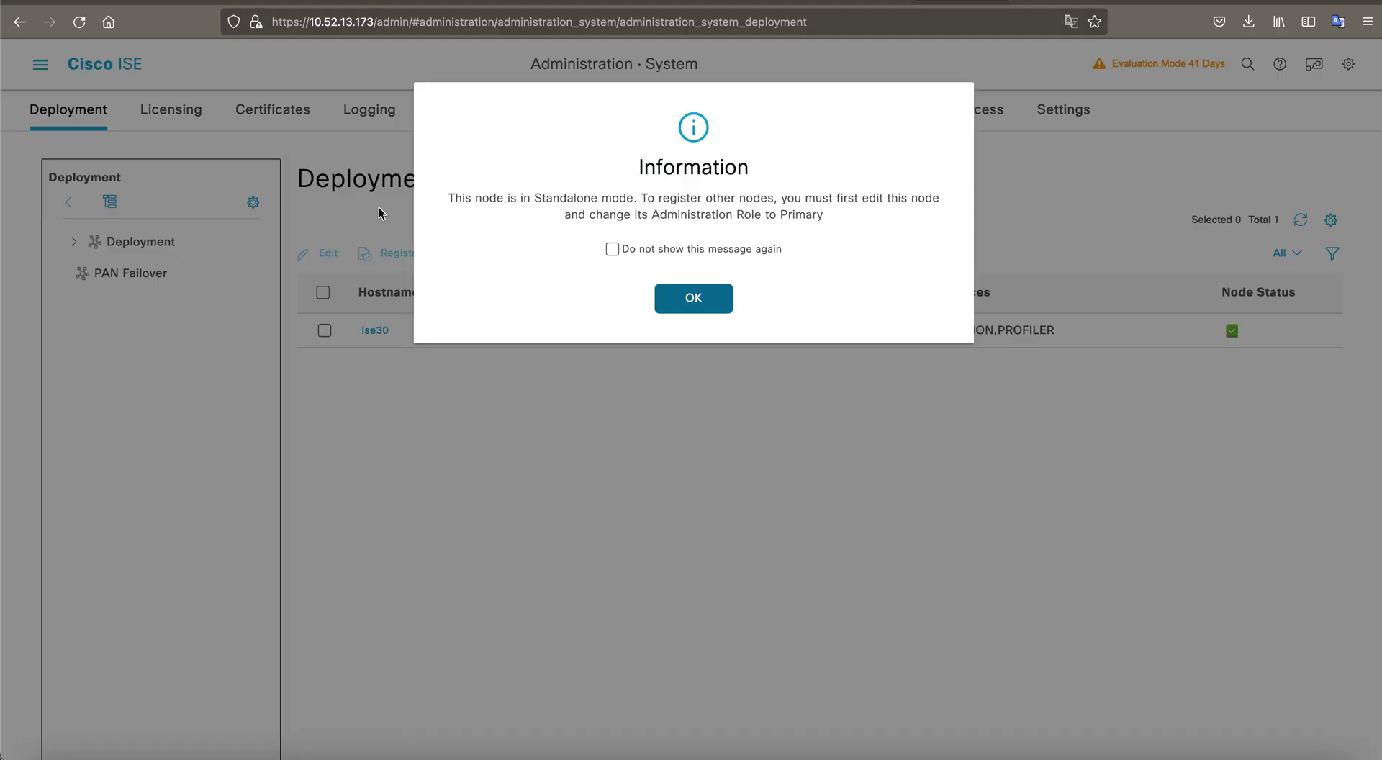
click(679, 302)
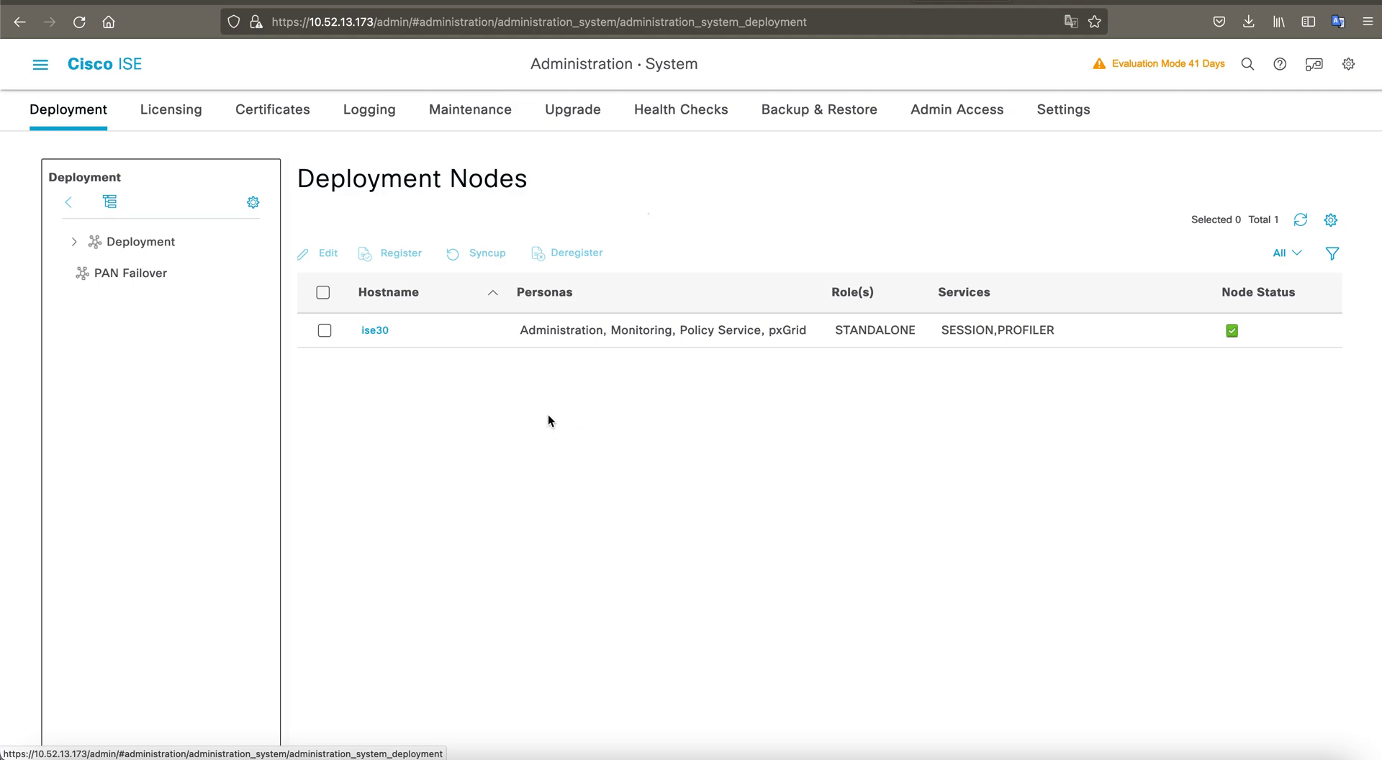
Edit node ise30, confirm Enable pxGrid Cloud is on via its info icon, then open the main navigation
click(377, 333)
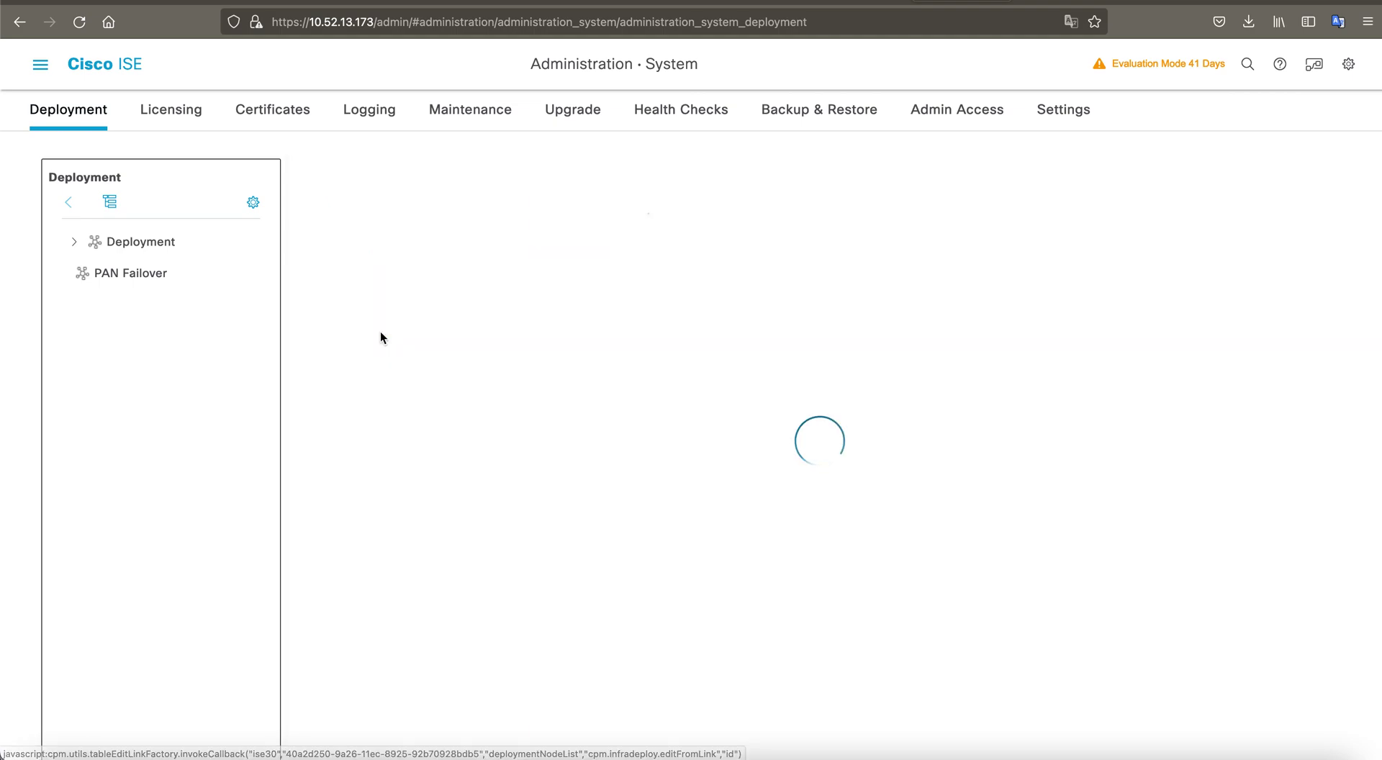
scroll(505, 461, down, 3)
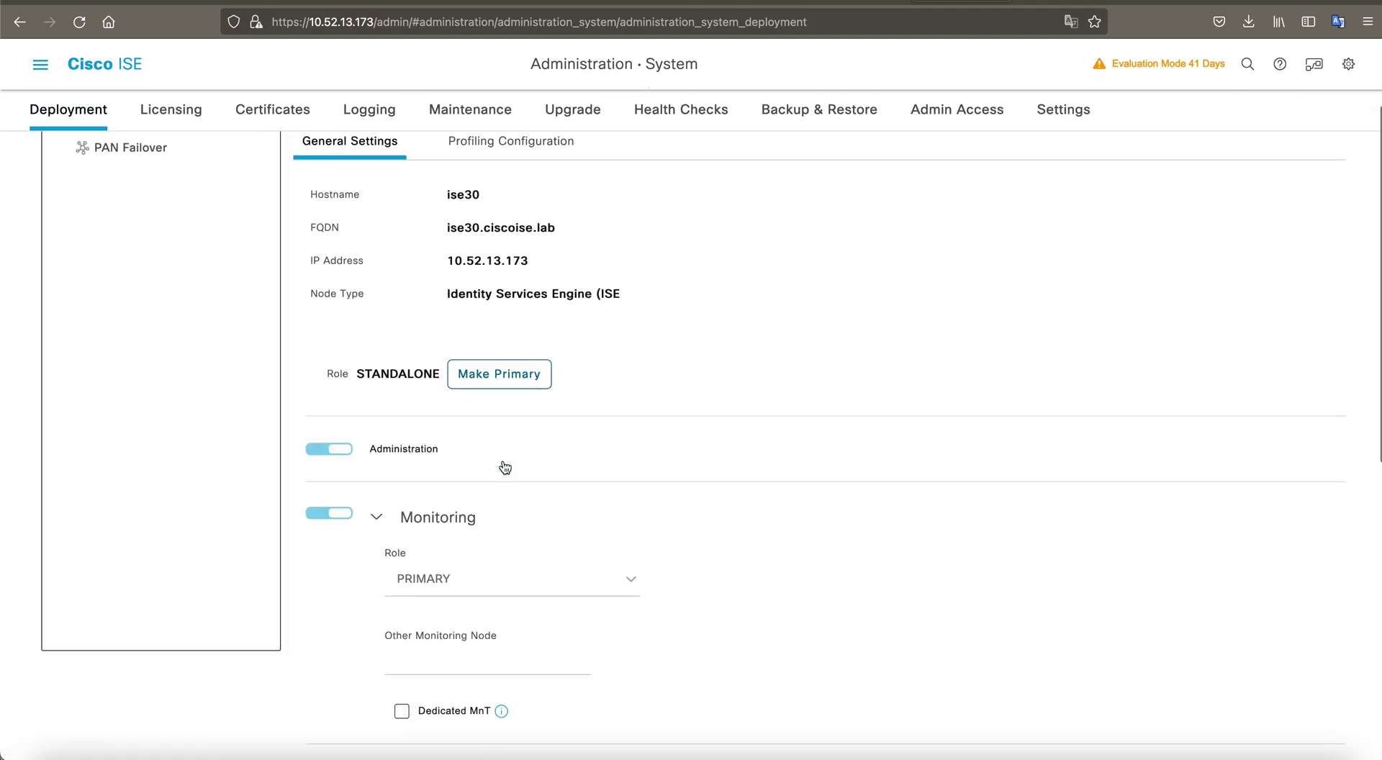
scroll(504, 468, down, 6)
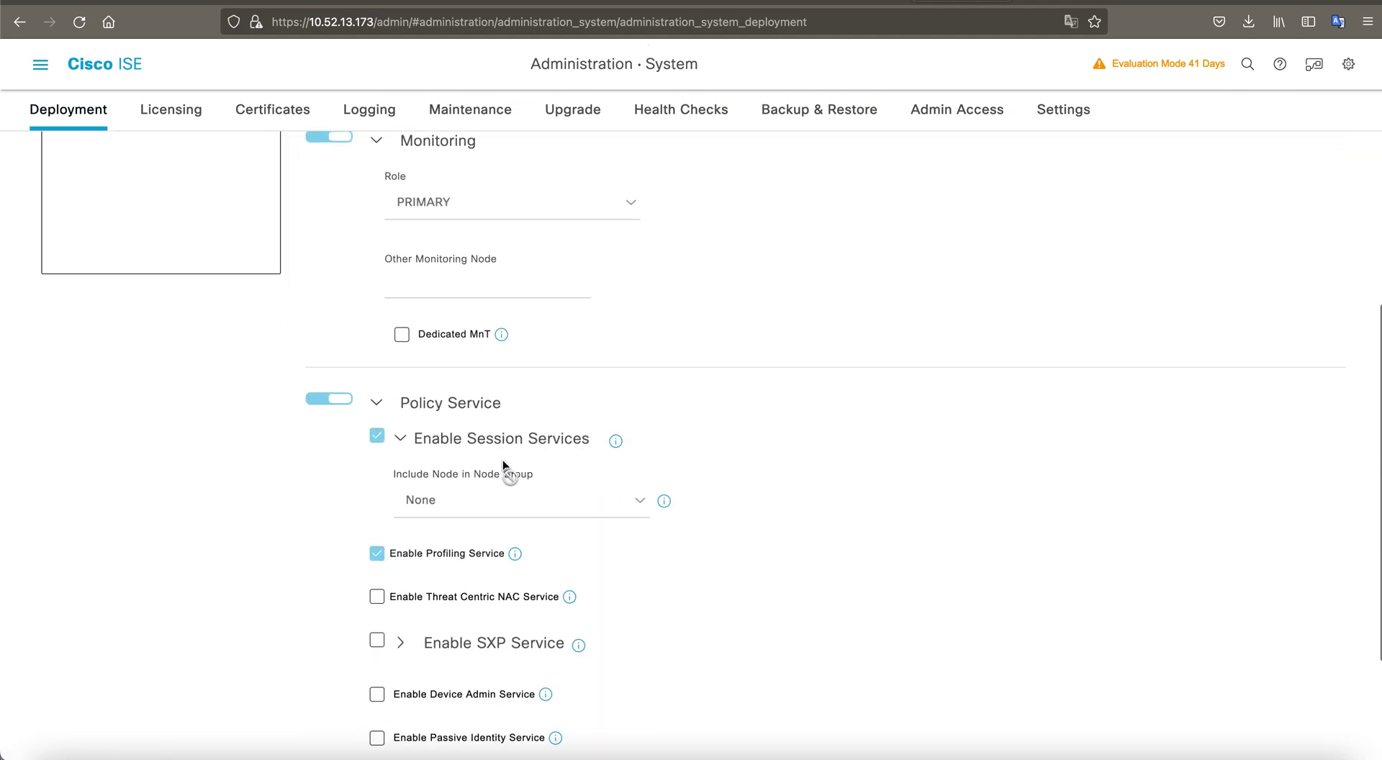
scroll(494, 606, down, 2)
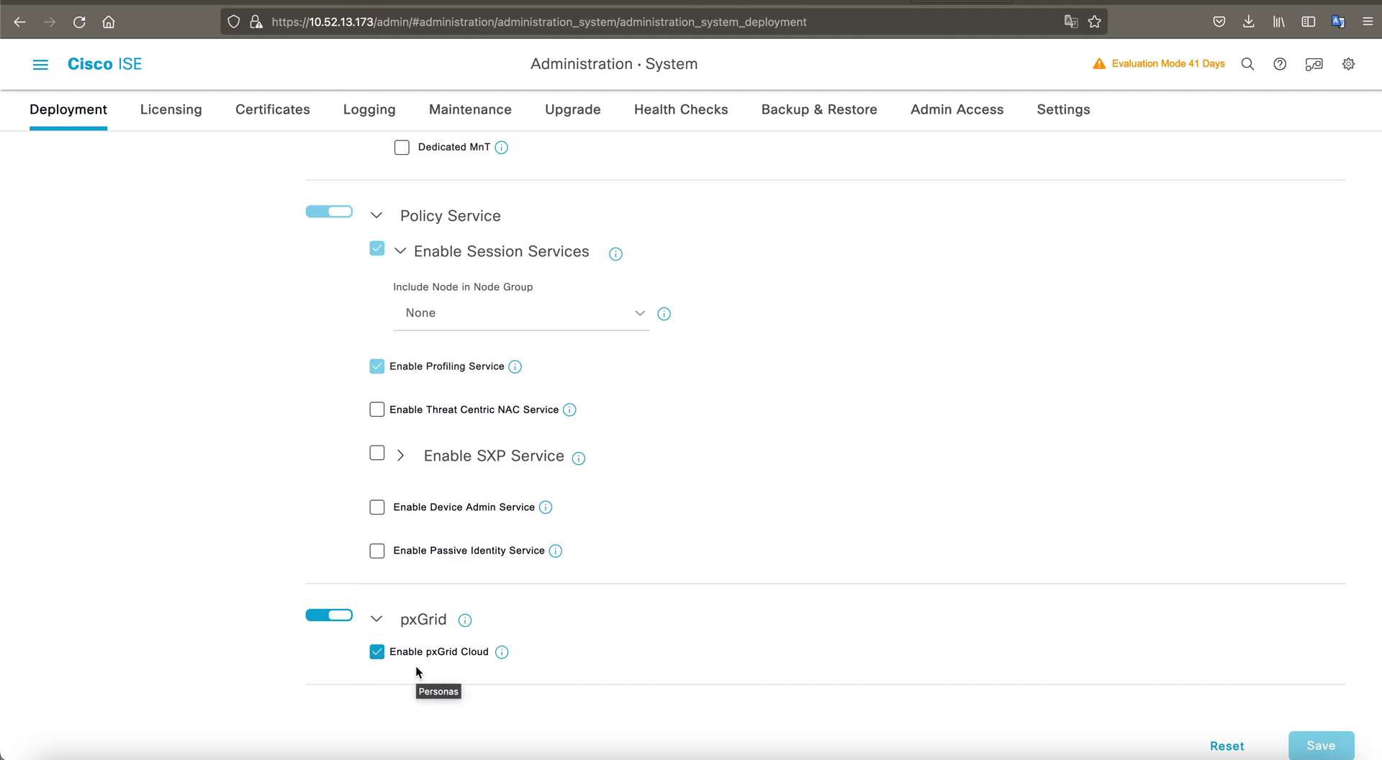
click(502, 652)
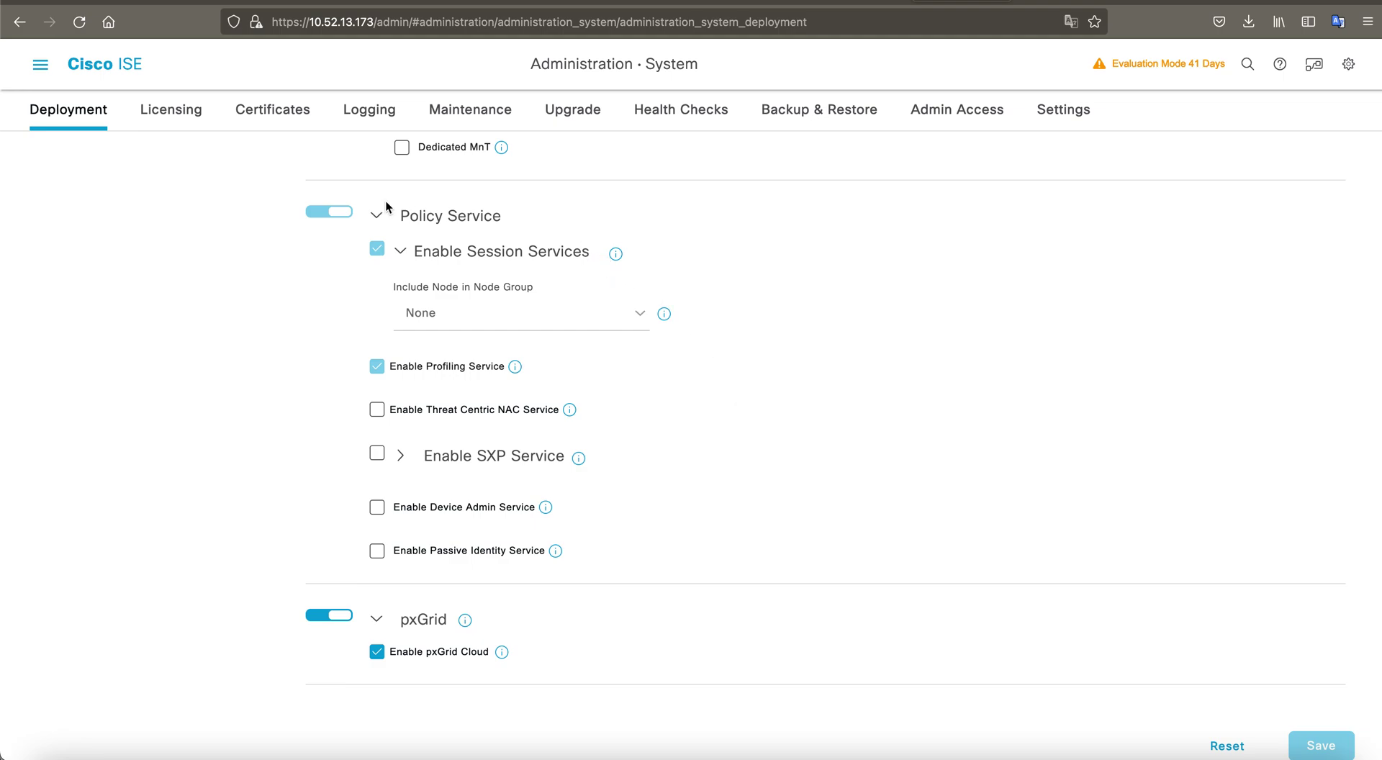
click(42, 69)
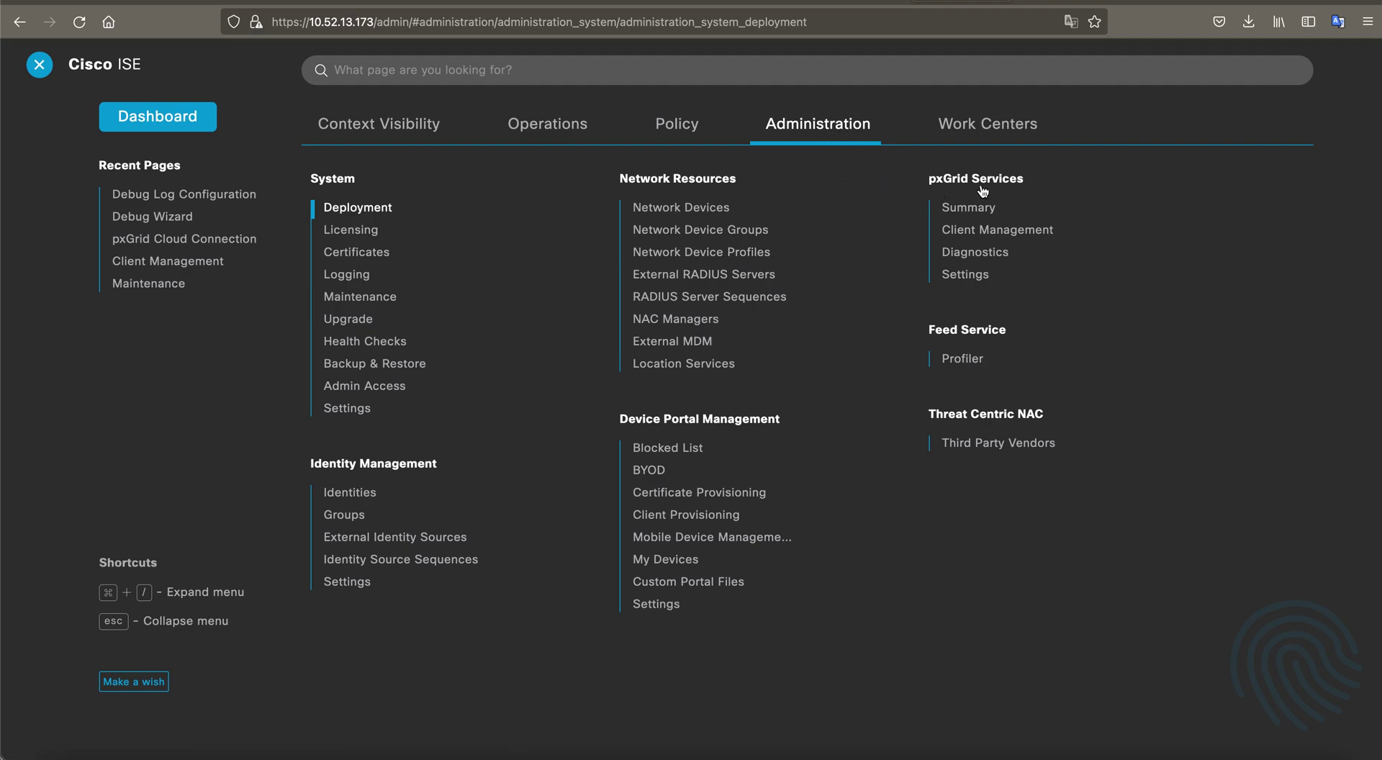
Browse the pxGrid Clients, Cloud Clients and Groups, then view the Not enrolled cloud connection status
click(990, 232)
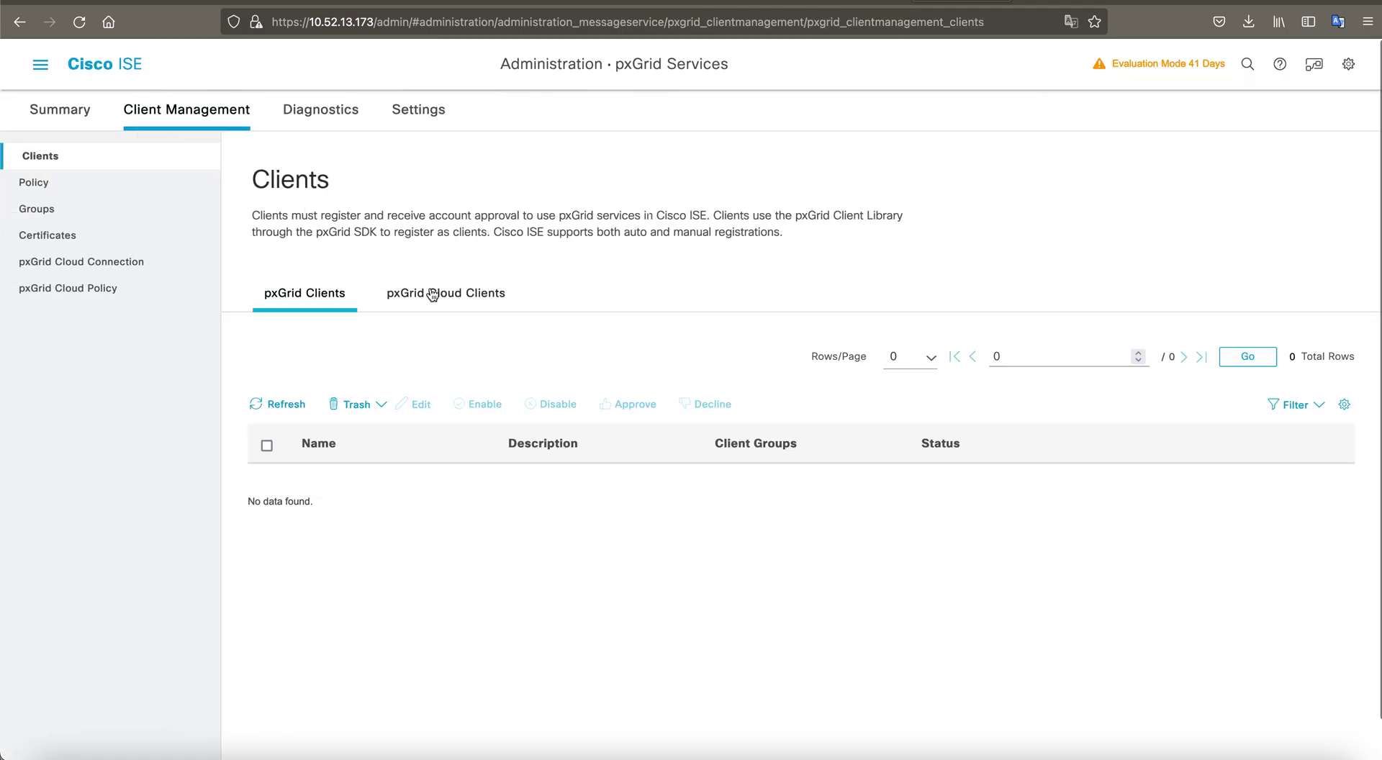
click(432, 293)
click(309, 295)
click(103, 209)
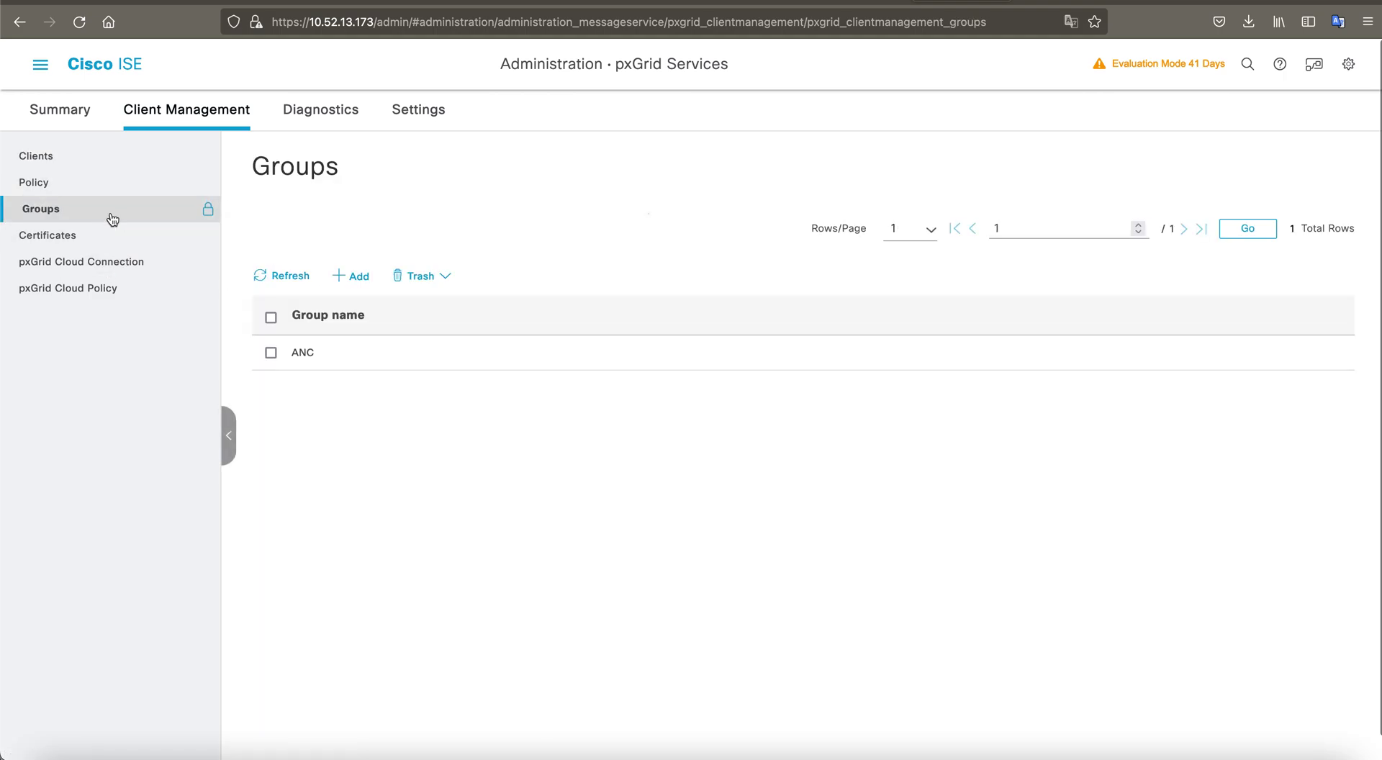
click(115, 265)
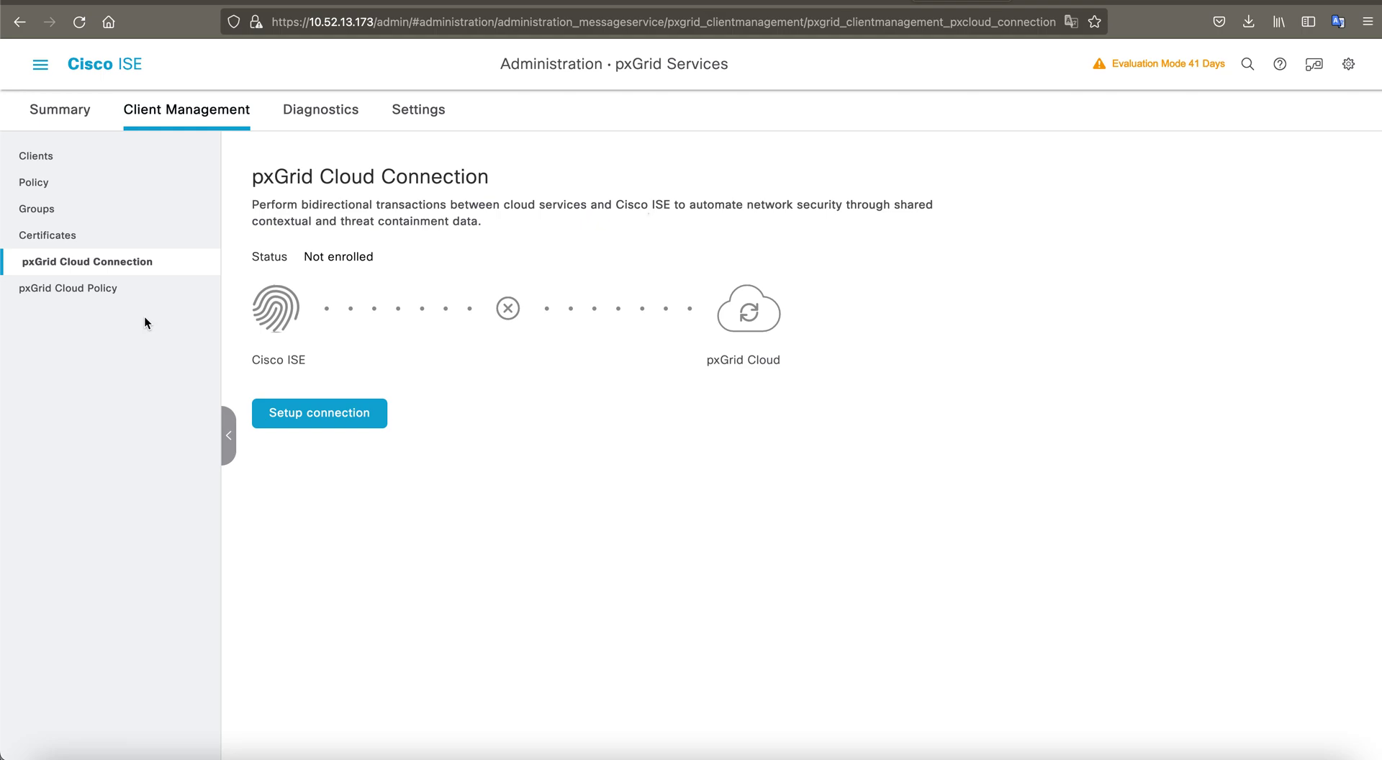
Review the pxGrid Cloud Policy services list without changes, then switch to the Cisco DNA - Cloud page
click(106, 299)
scroll(361, 457, down, 3)
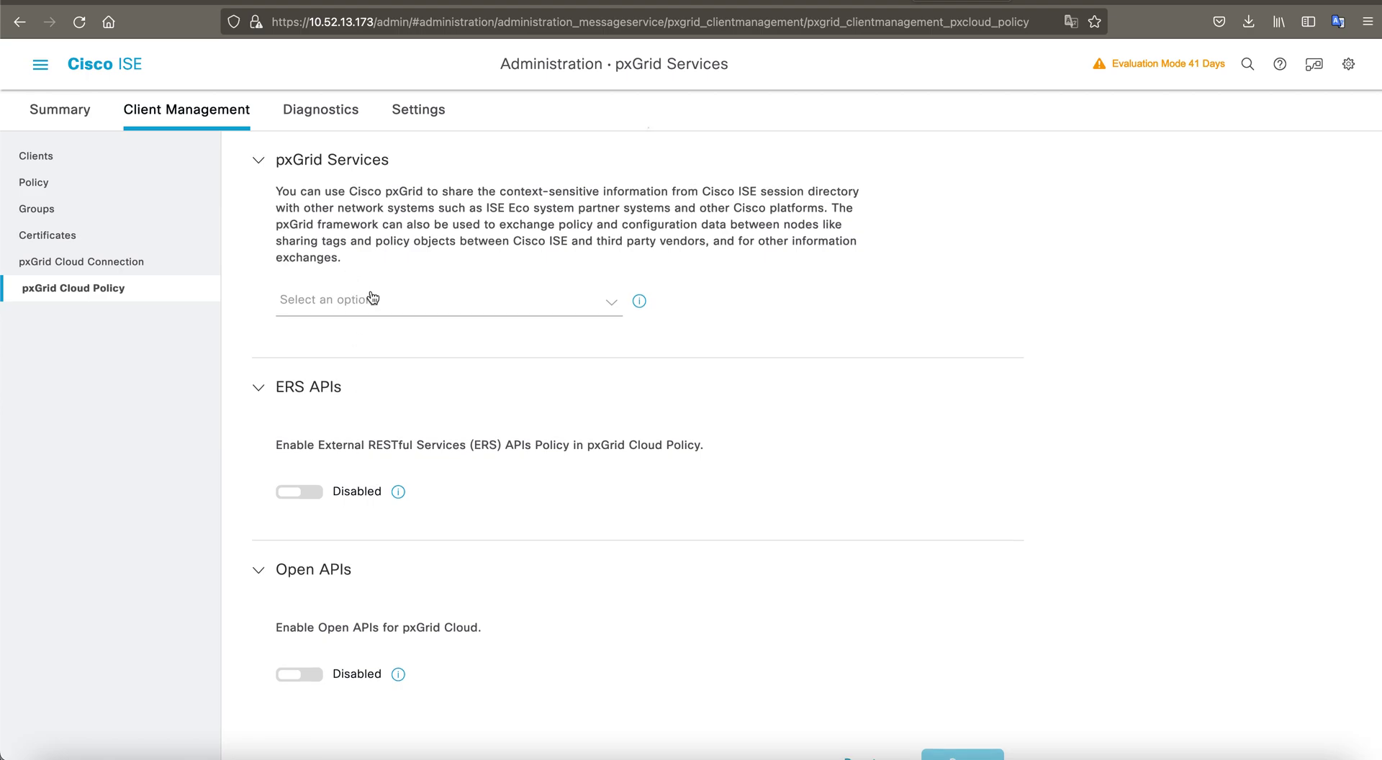
click(611, 303)
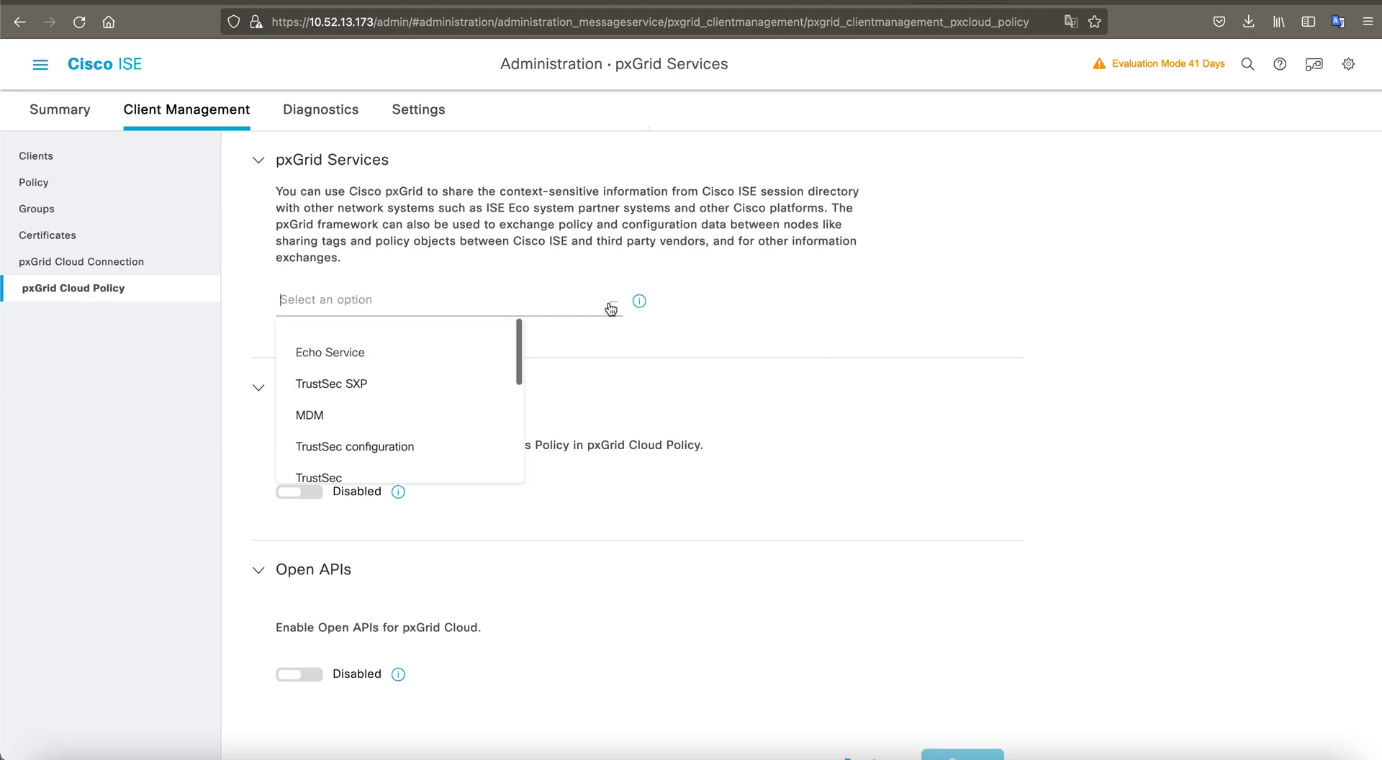
scroll(443, 408, down, 3)
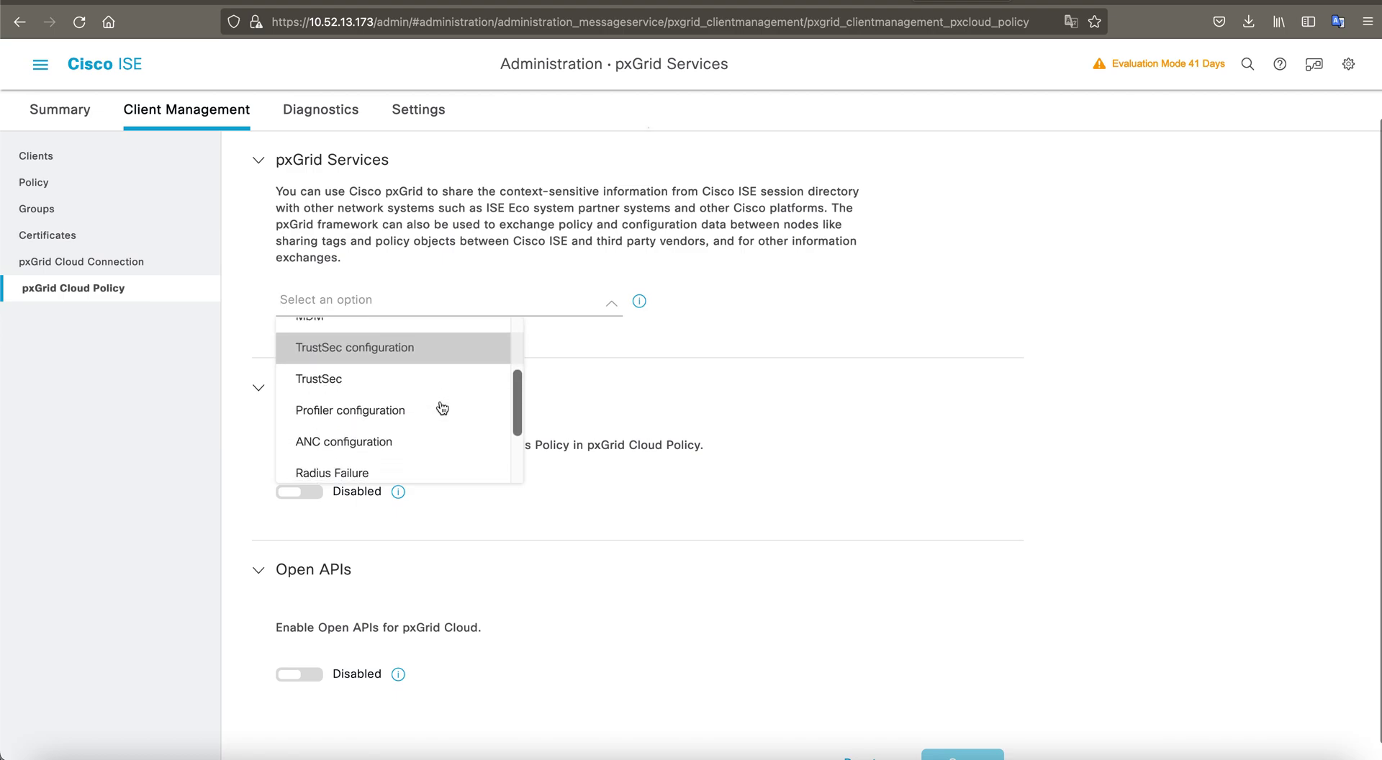
scroll(443, 409, up, 3)
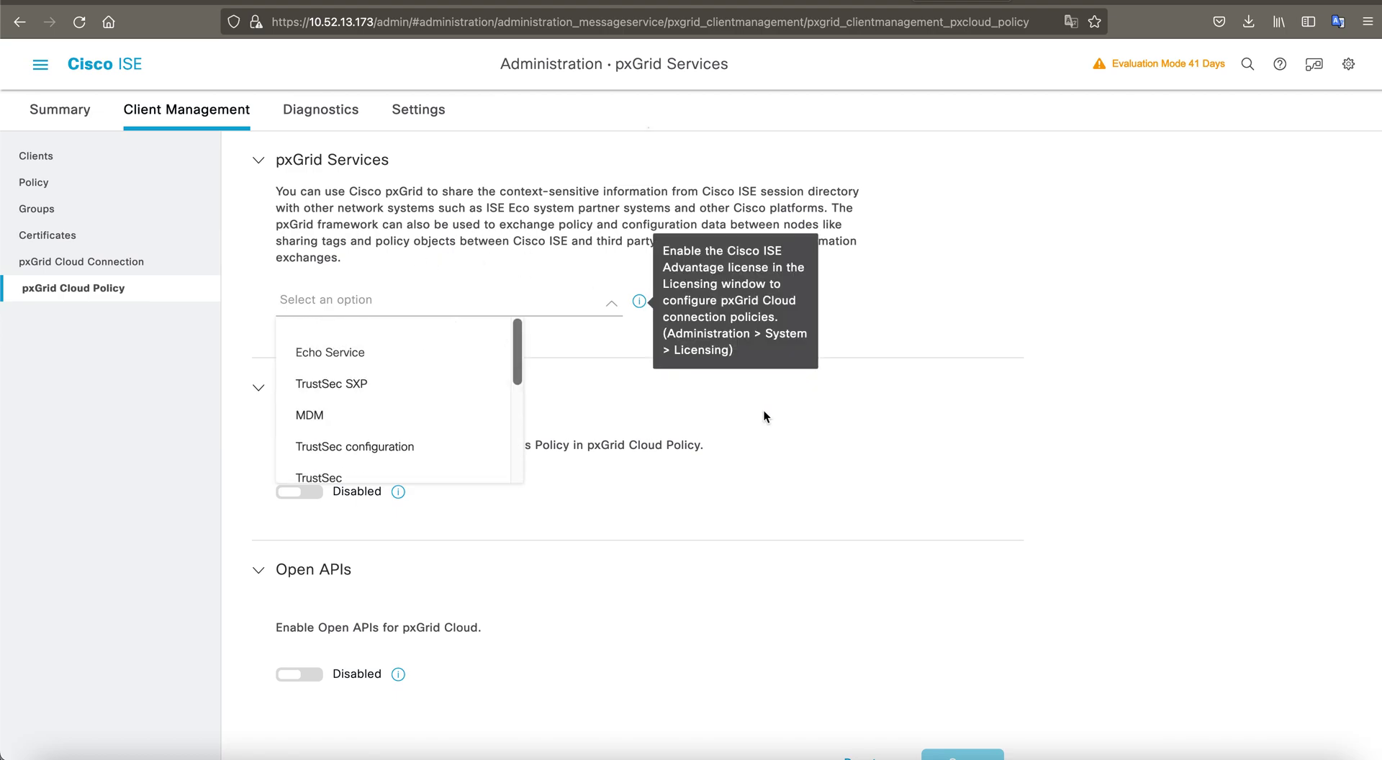
scroll(759, 416, down, 1)
scroll(758, 415, down, 1)
click(764, 378)
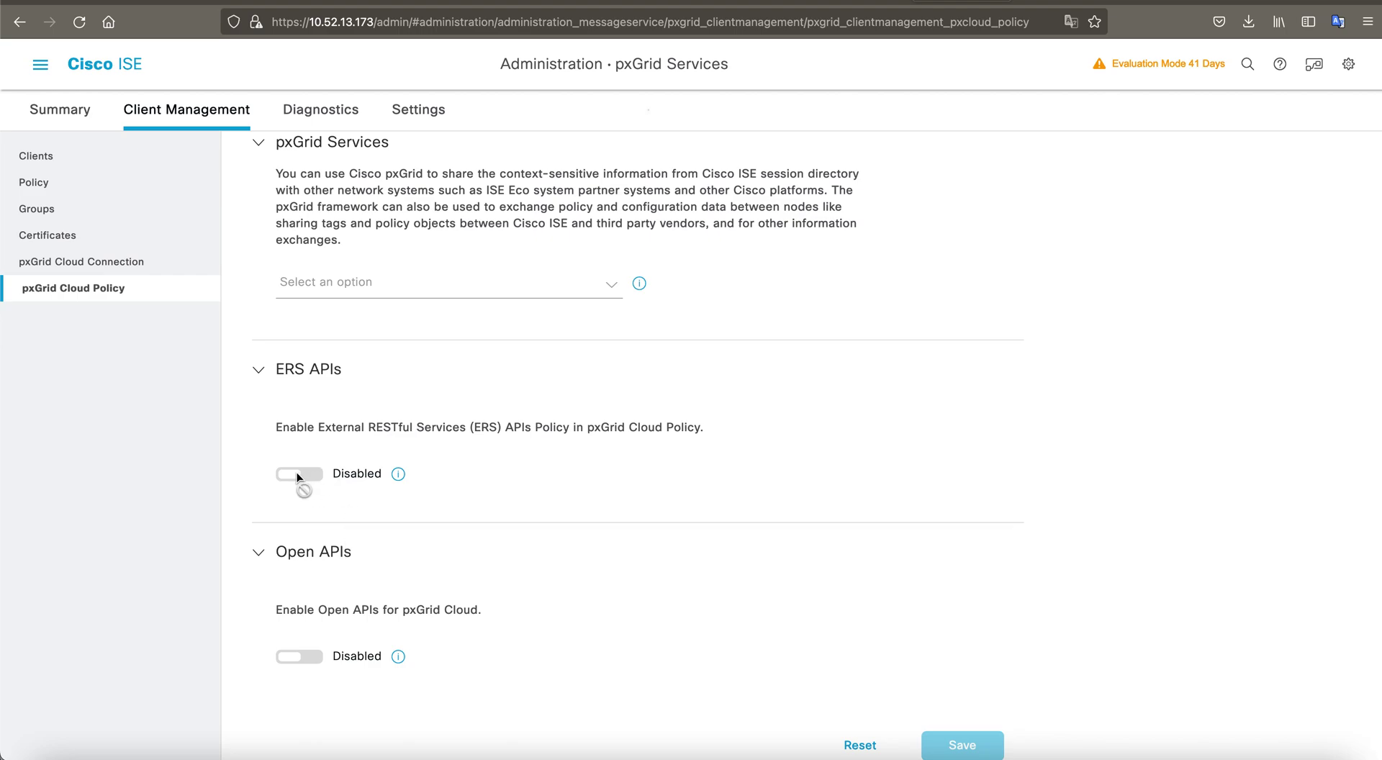
scroll(478, 414, up, 3)
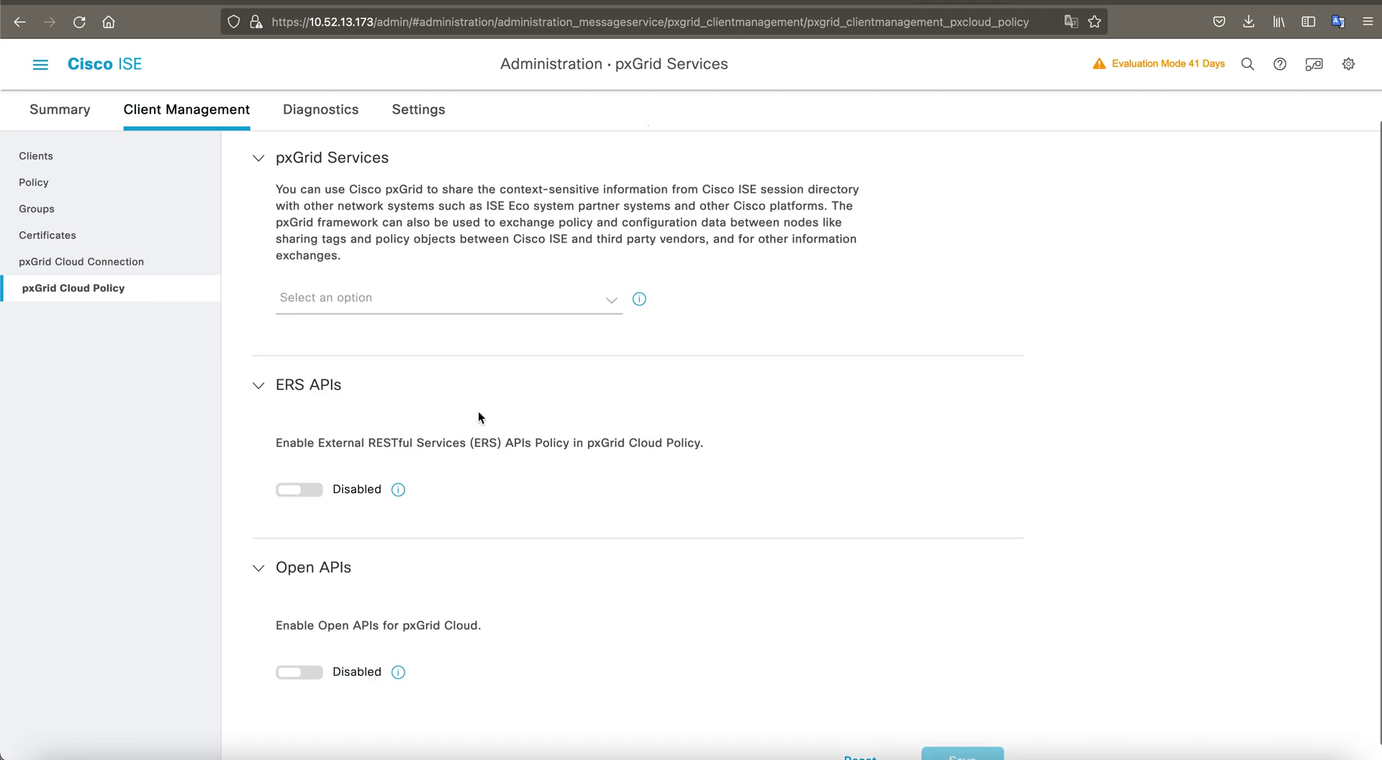
key(ctrl+Right)
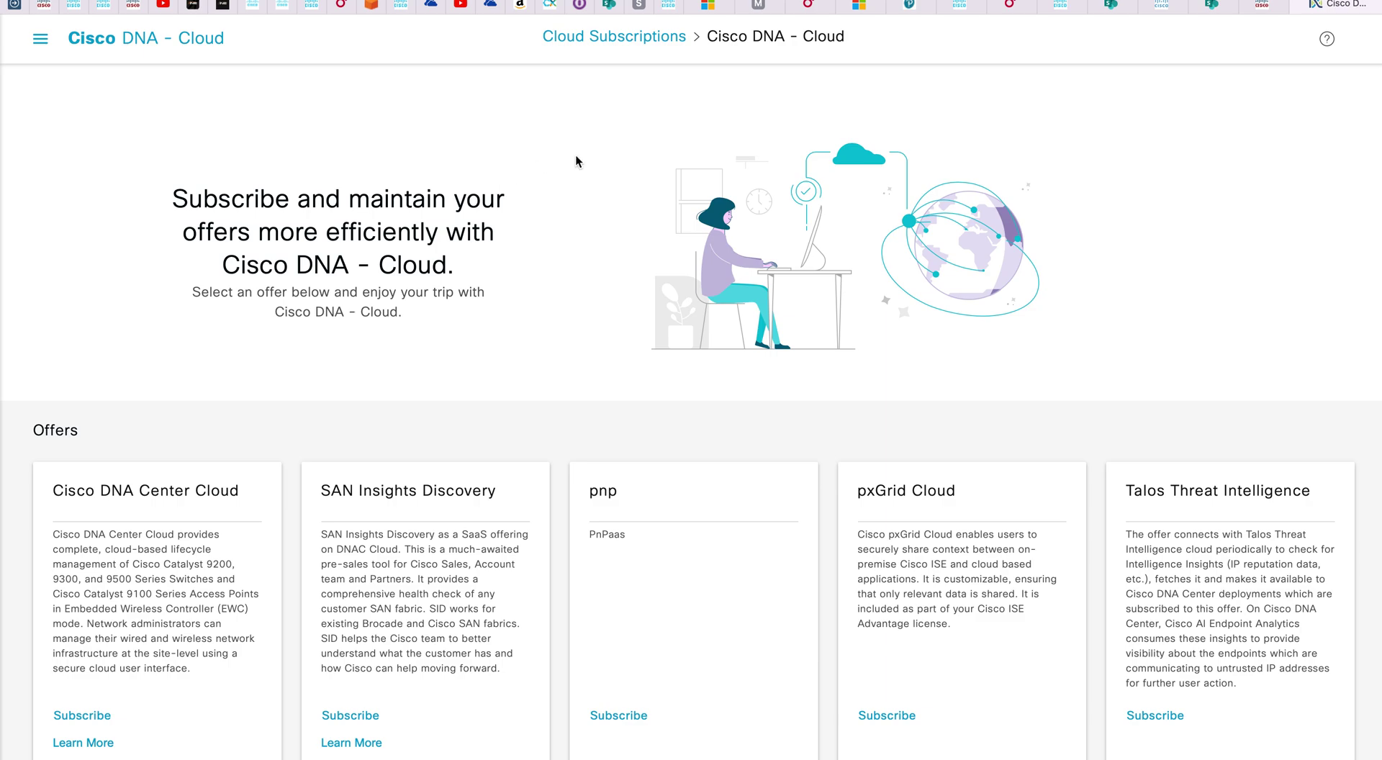
Browse the Cisco DNA - Cloud offers and start a subscription to the pxGrid Cloud offer
scroll(573, 326, down, 4)
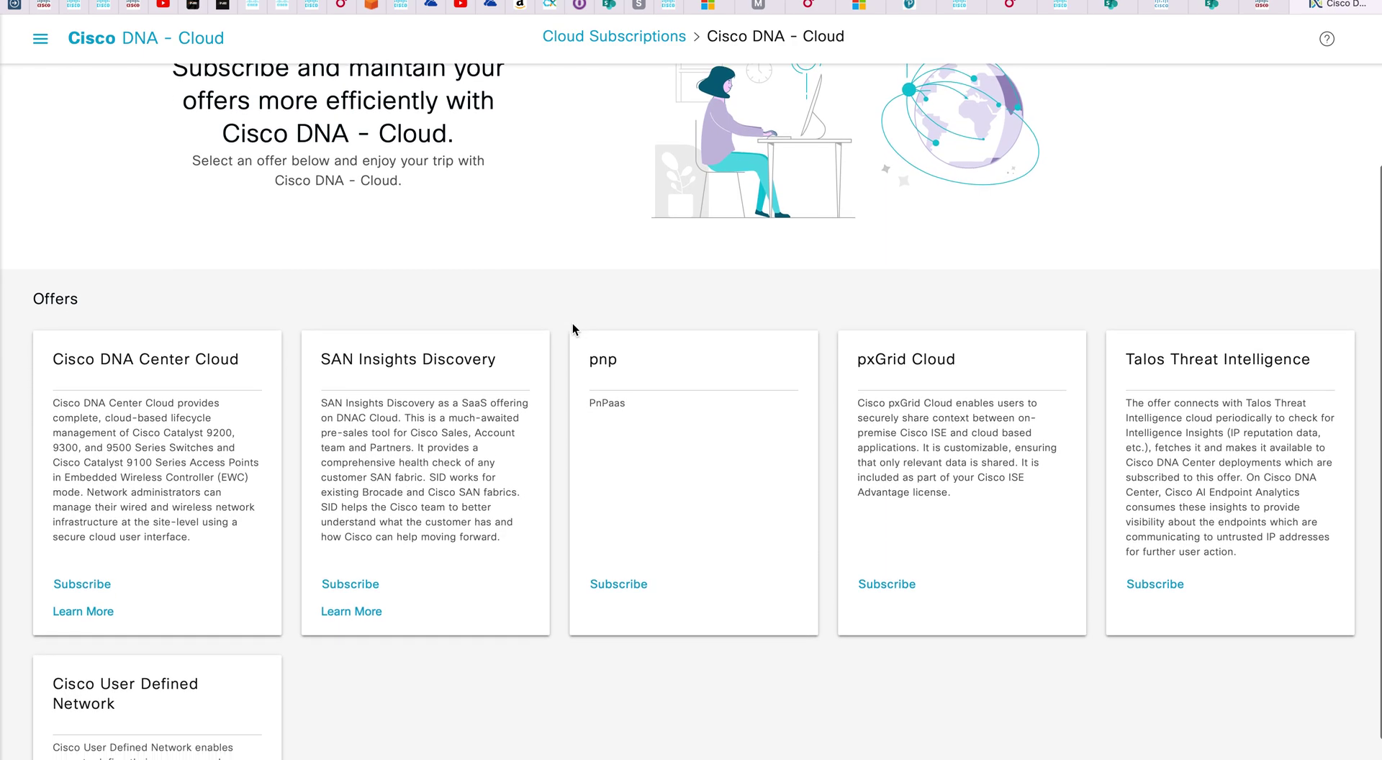
scroll(573, 325, up, 2)
scroll(573, 328, up, 2)
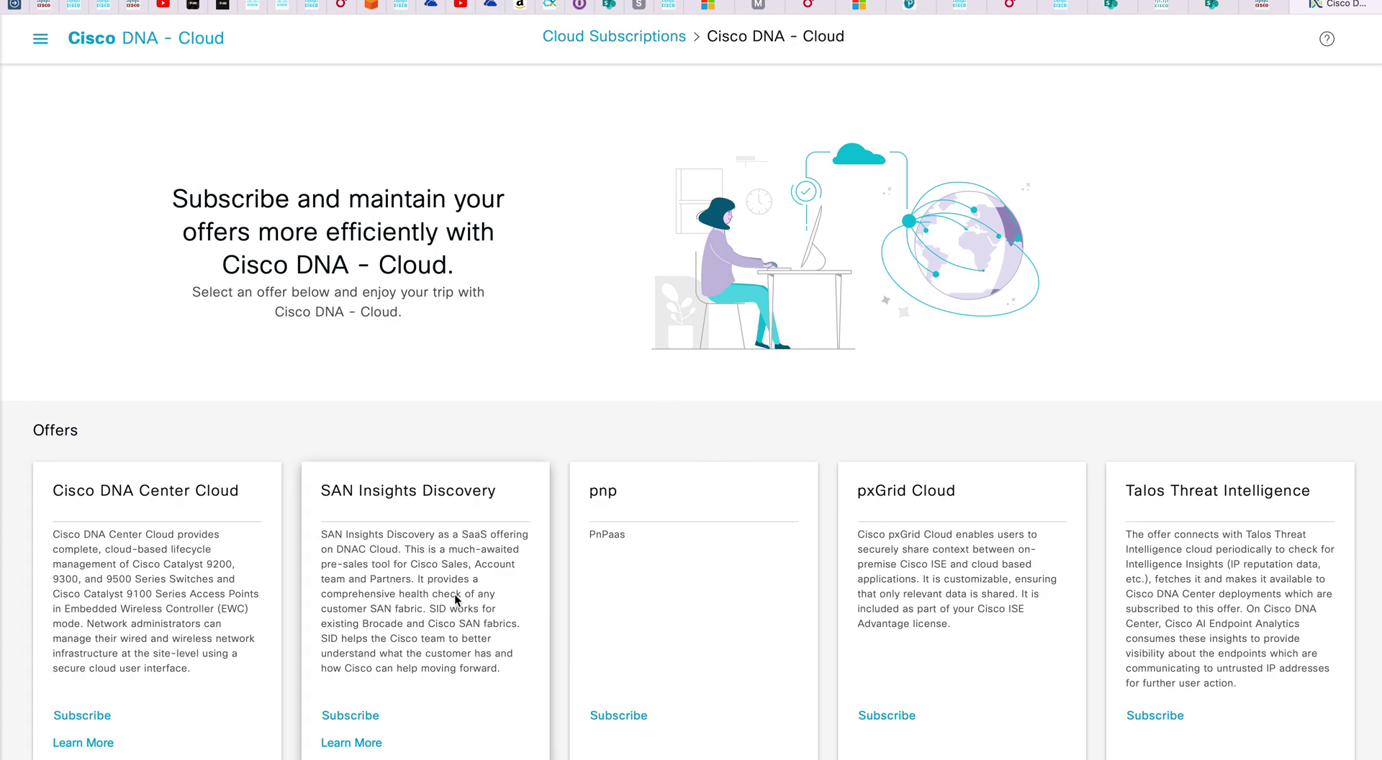
scroll(458, 597, down, 3)
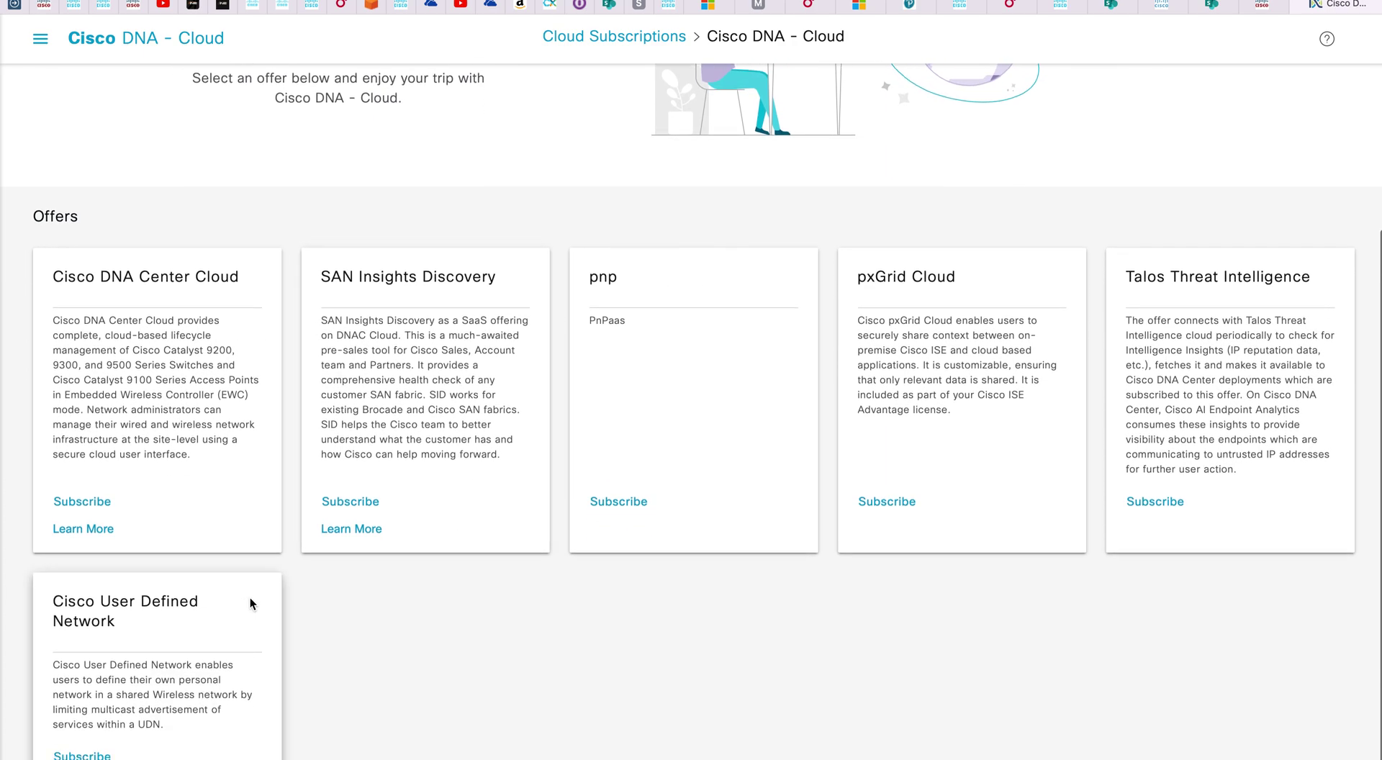
scroll(353, 623, down, 1)
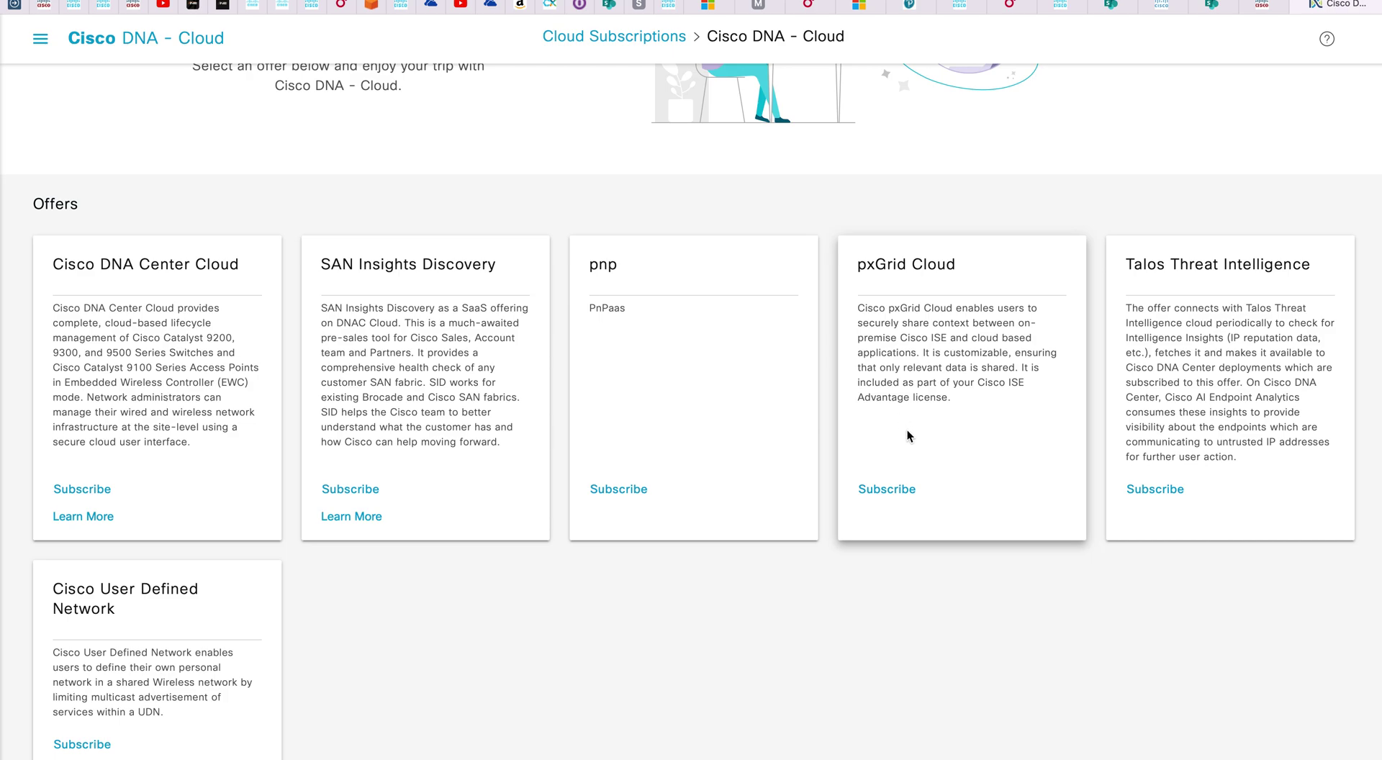
click(891, 491)
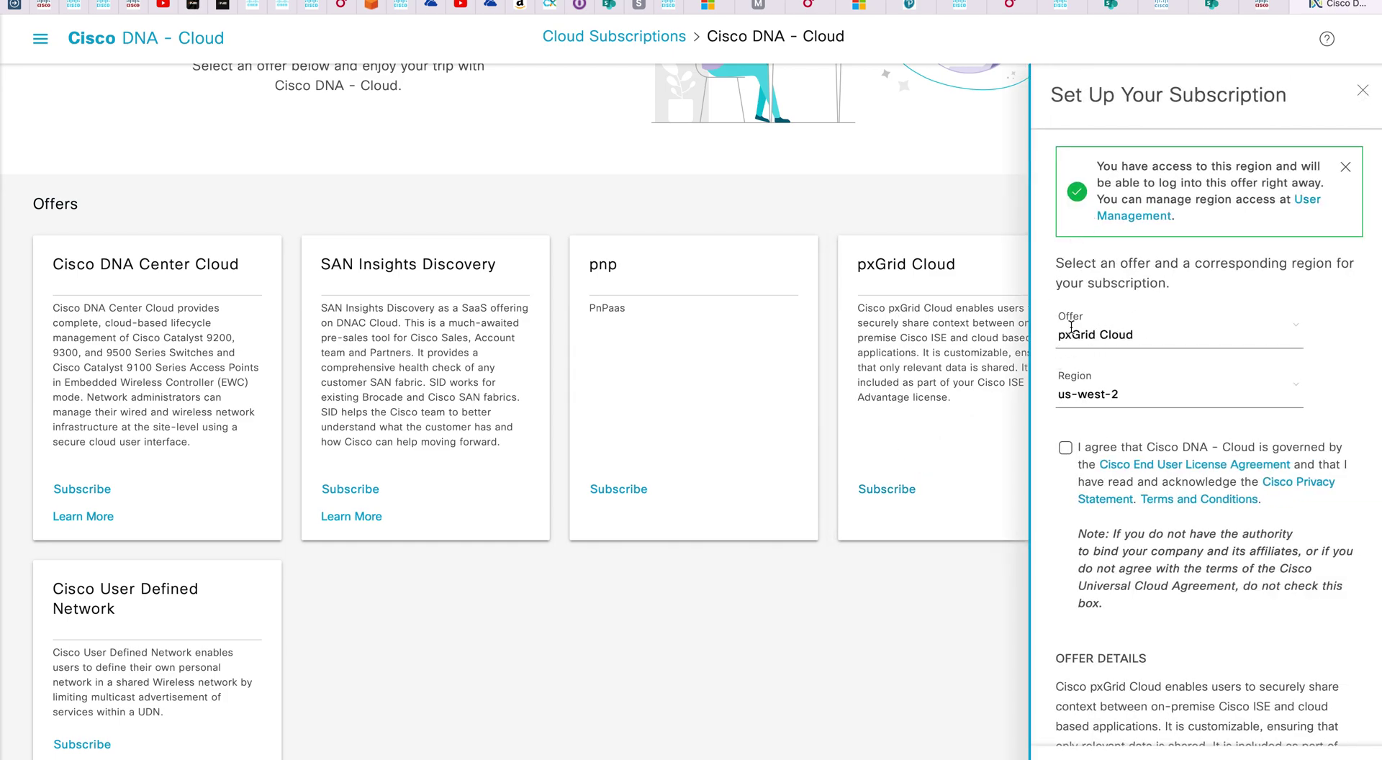
Choose pxGrid Cloud as the offer and us-west-2 as the region, and accept the agreement
click(1144, 337)
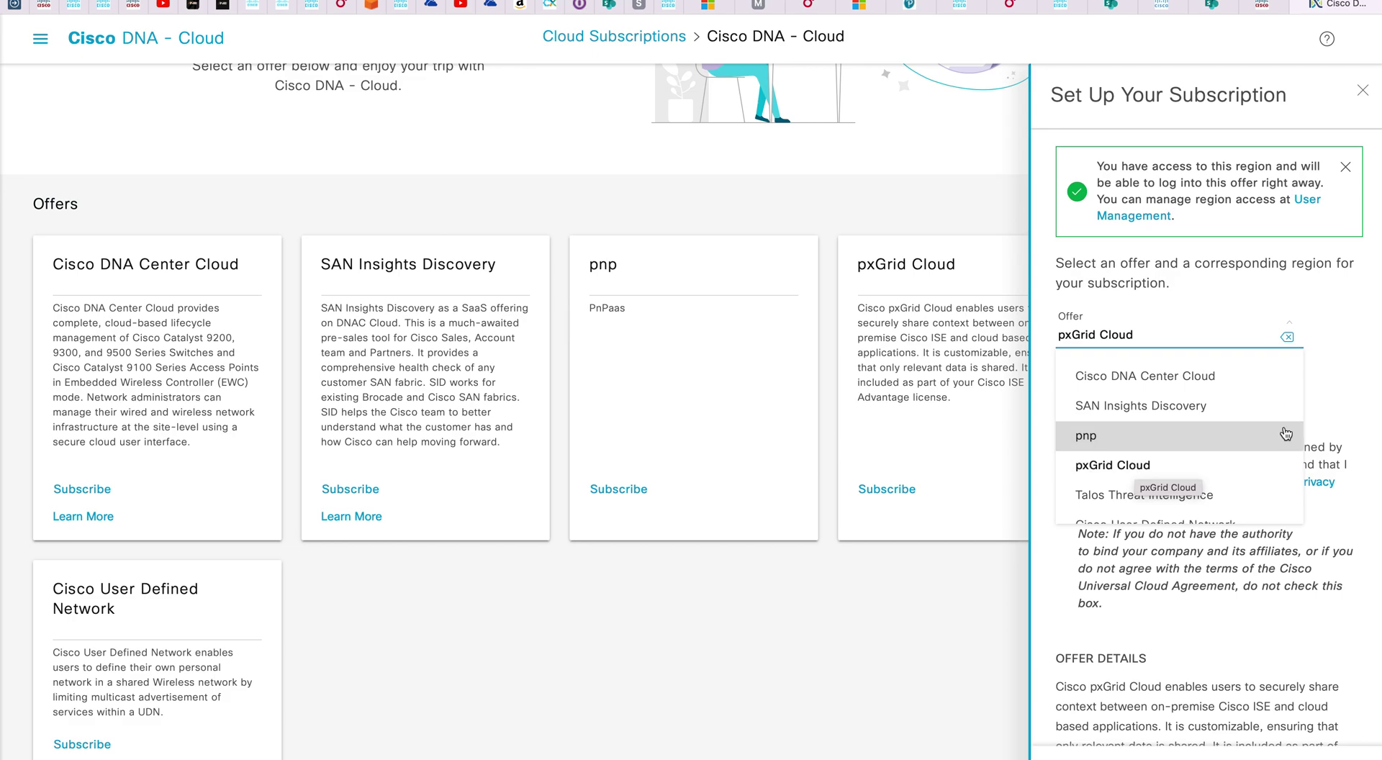
click(1328, 343)
click(1074, 381)
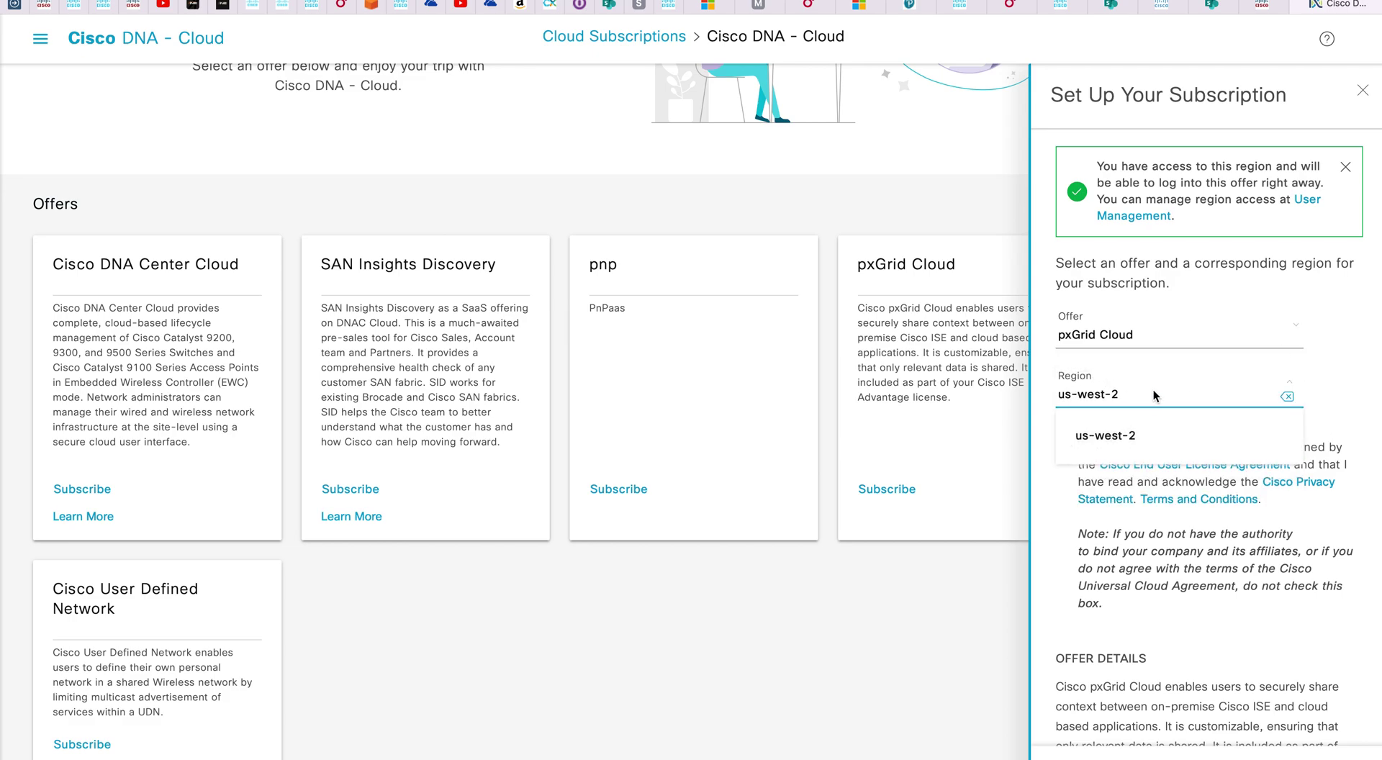
click(1326, 351)
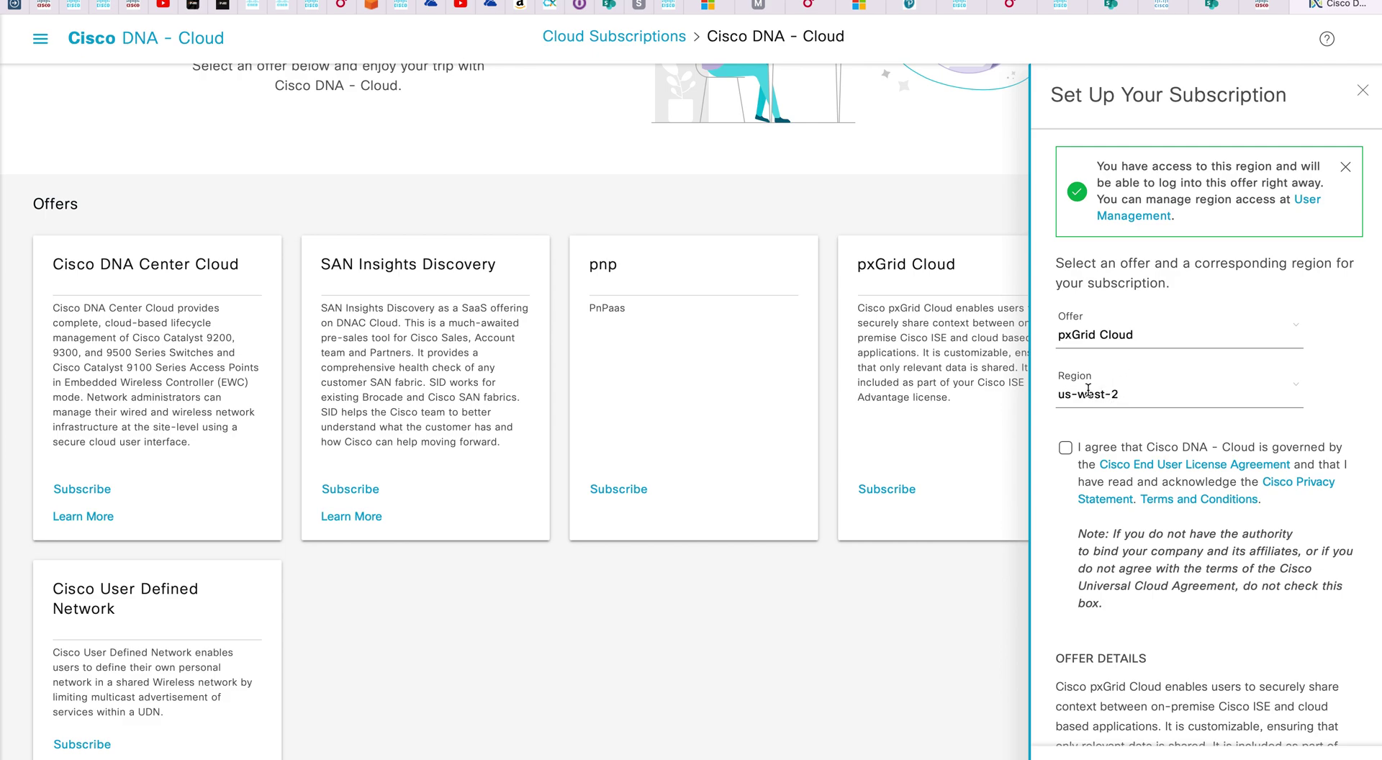
scroll(1087, 389, down, 2)
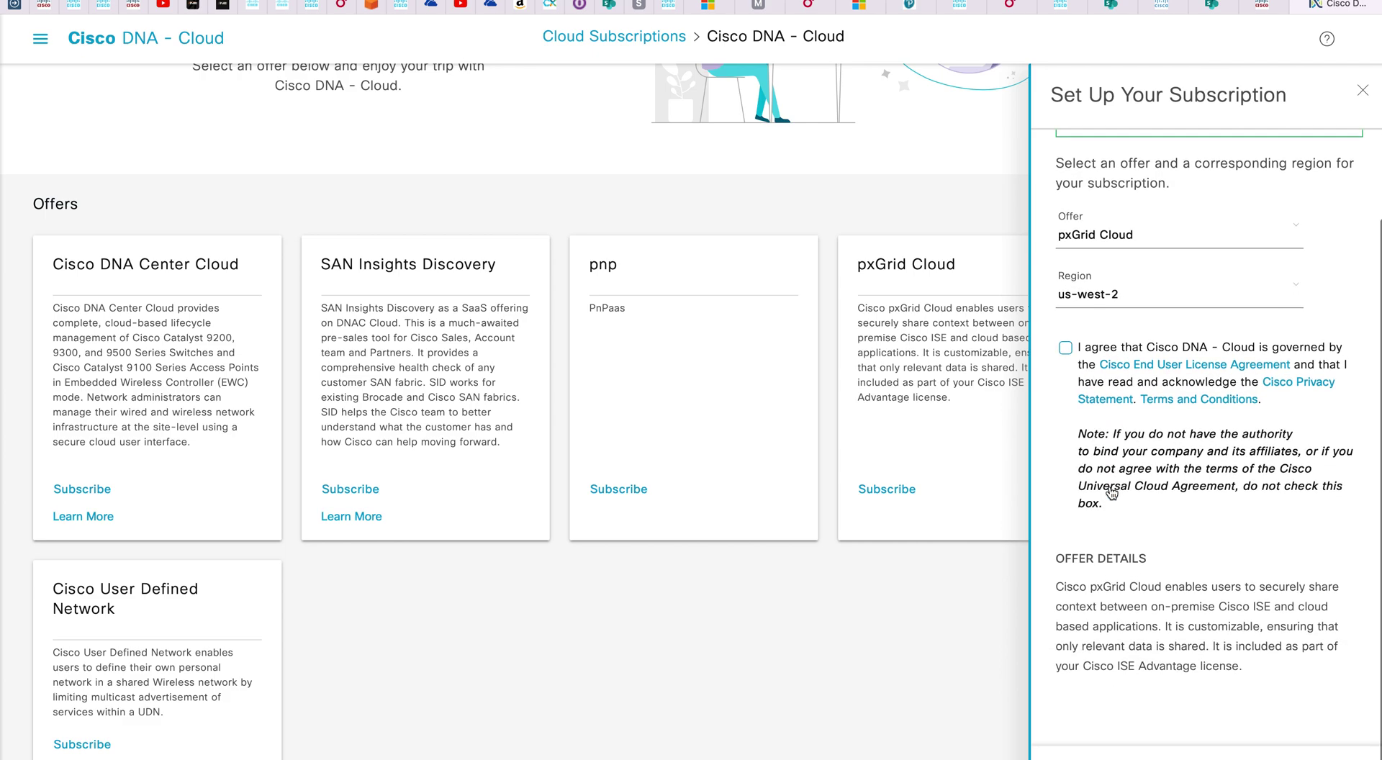
click(1066, 351)
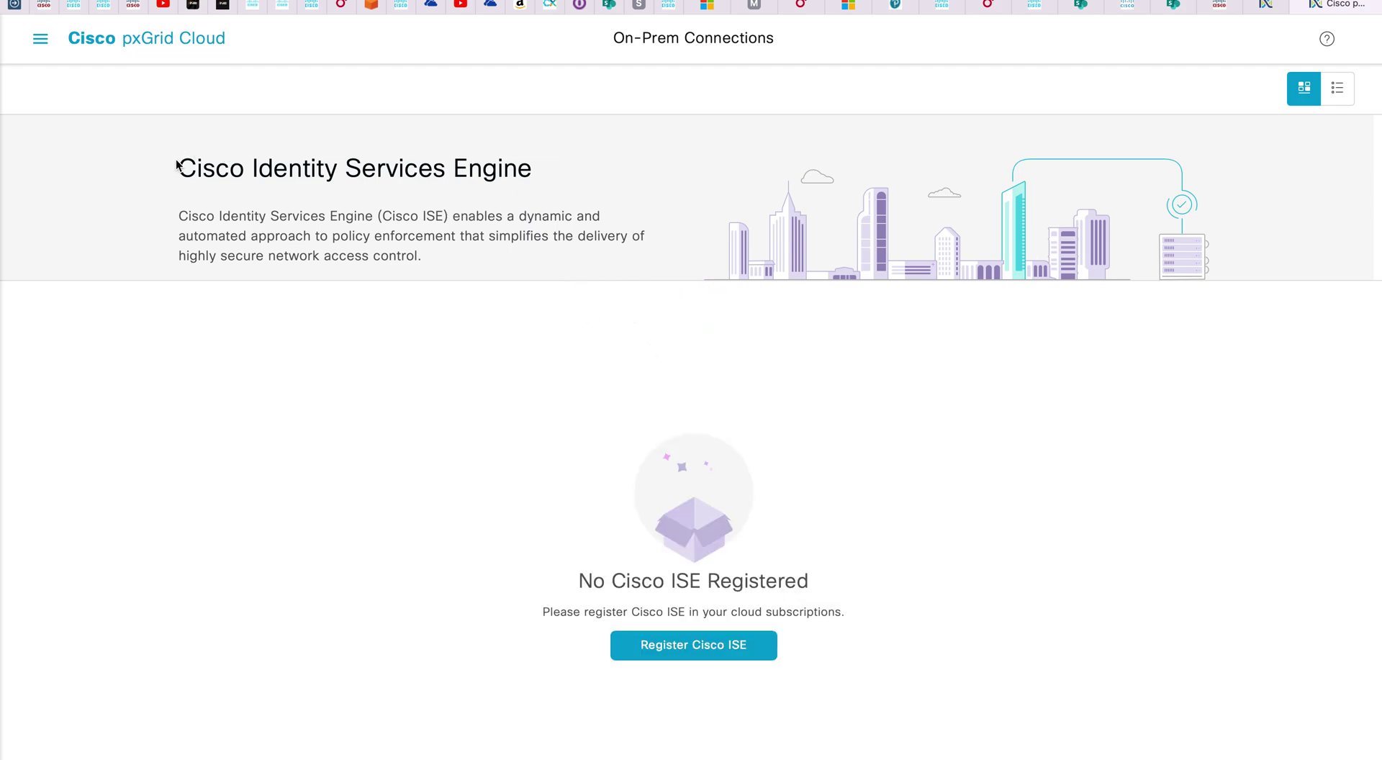
drag(177, 169, 580, 182)
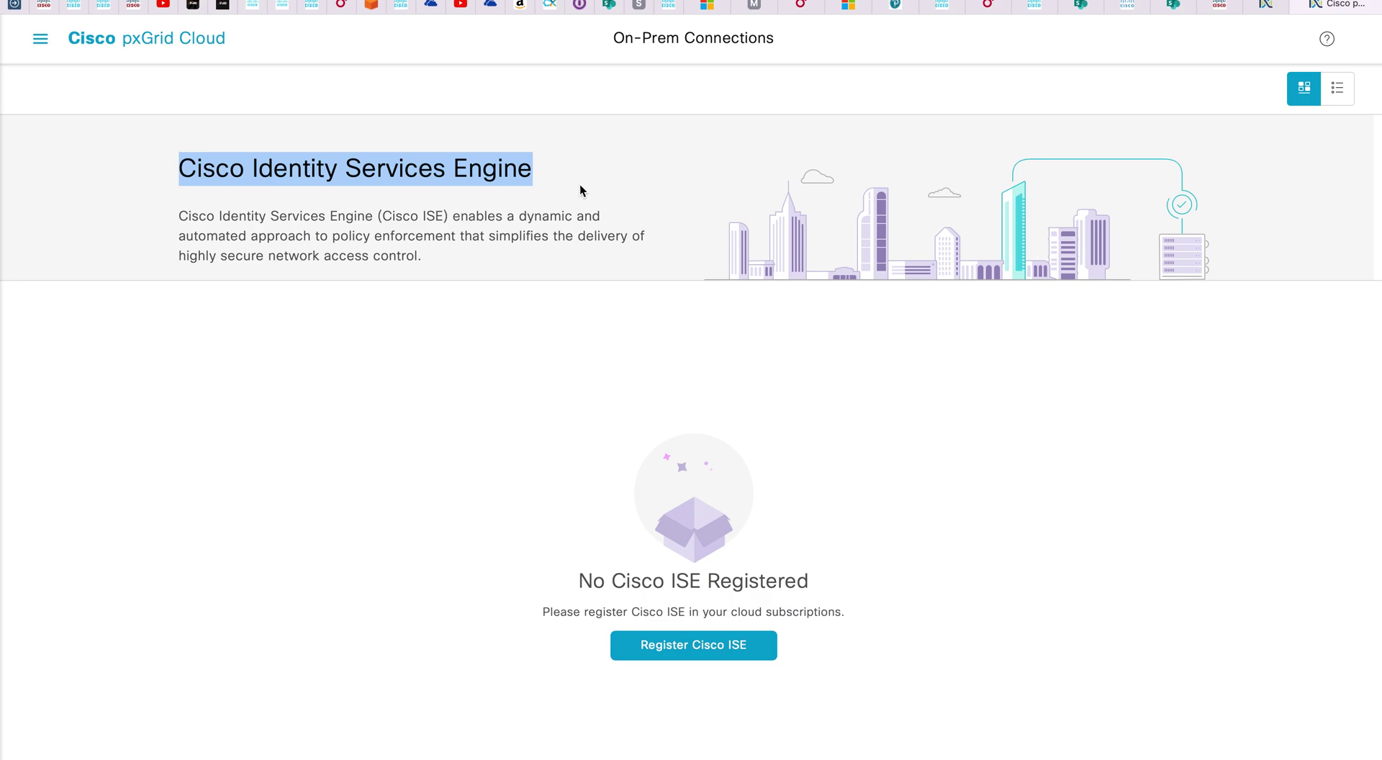
drag(580, 580, 796, 586)
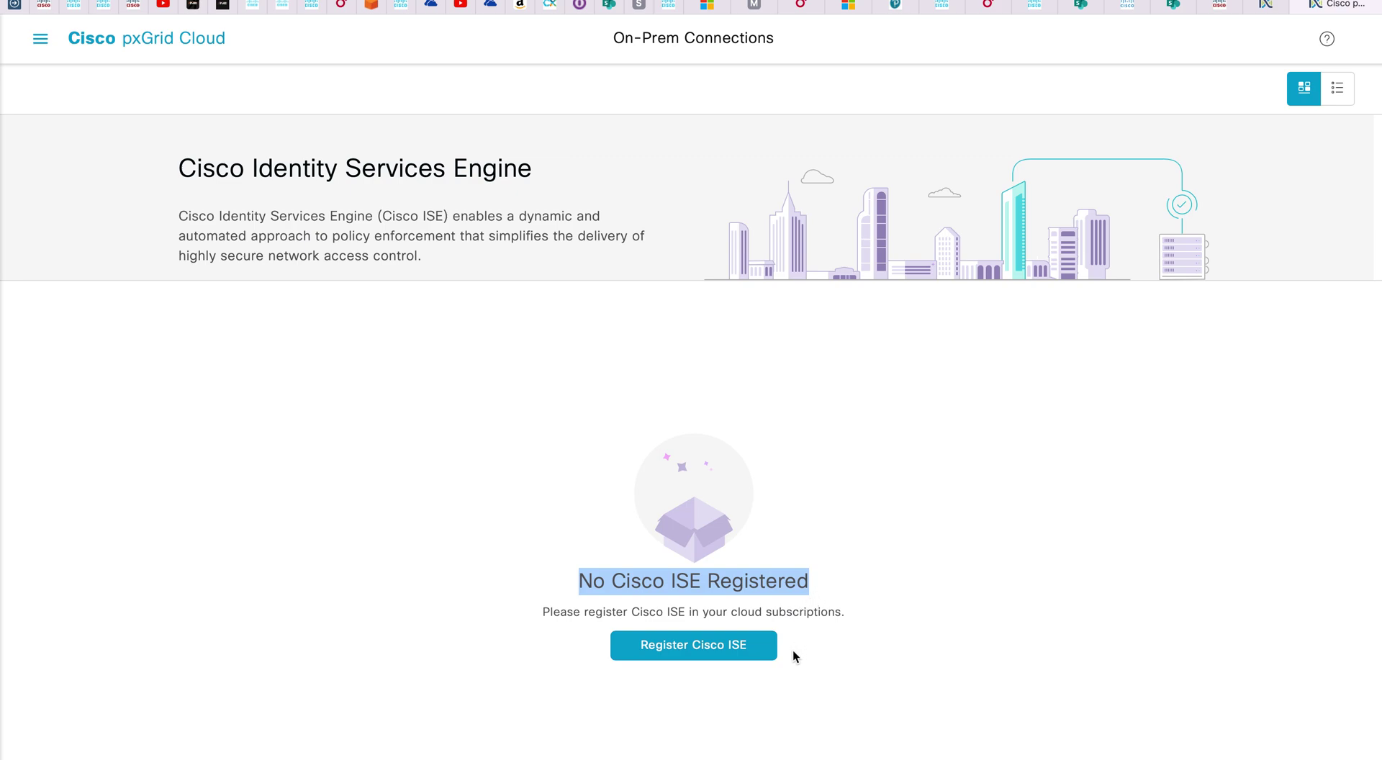
click(816, 590)
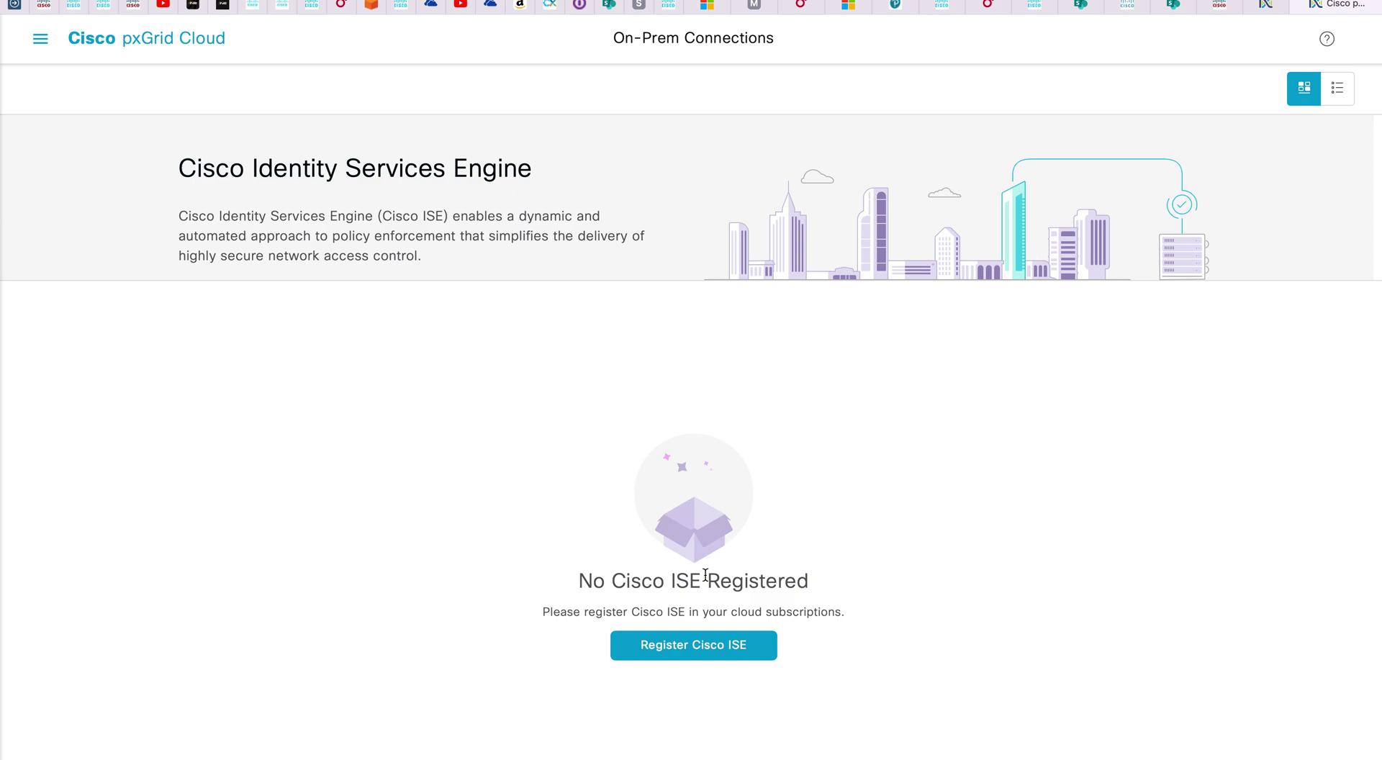
Register a new Cisco ISE instance named 'ISEDemo' to generate its one-time password
click(682, 646)
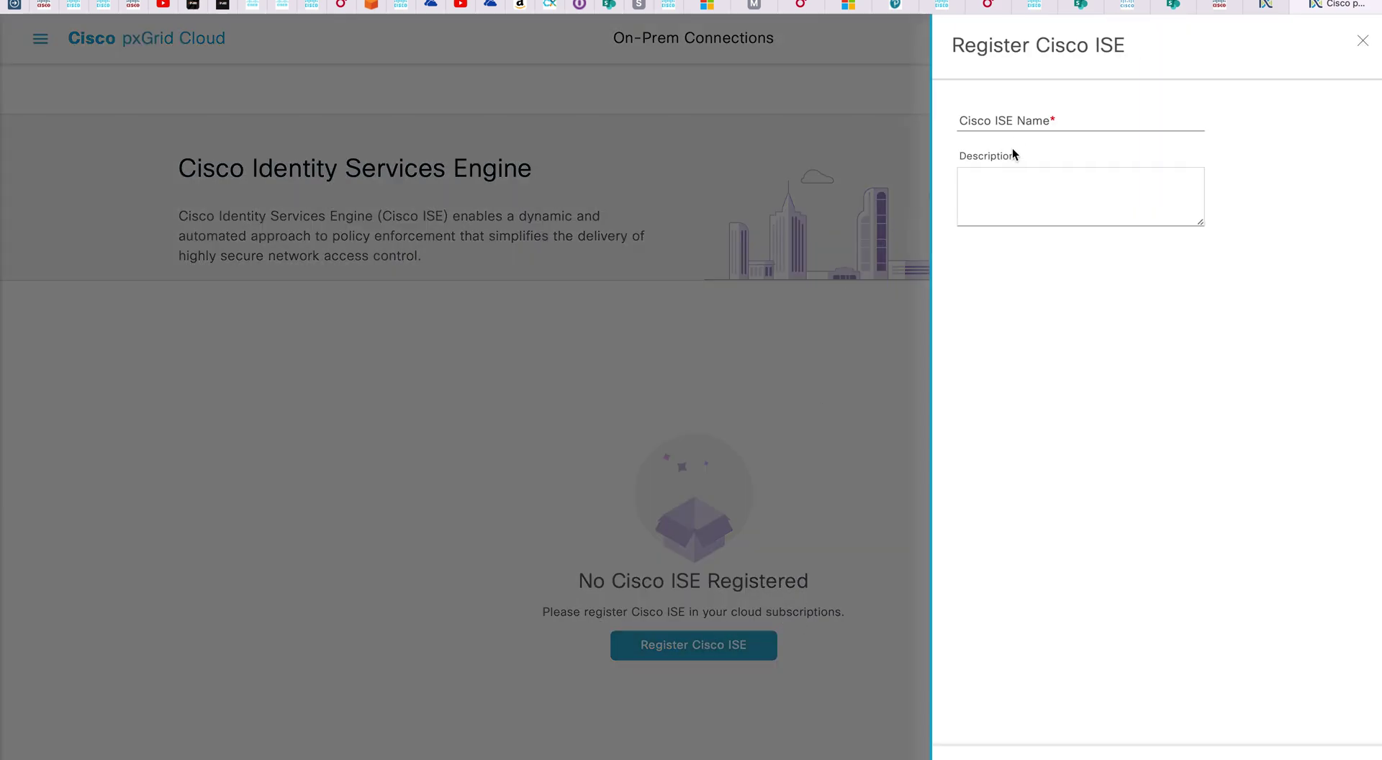
click(1022, 128)
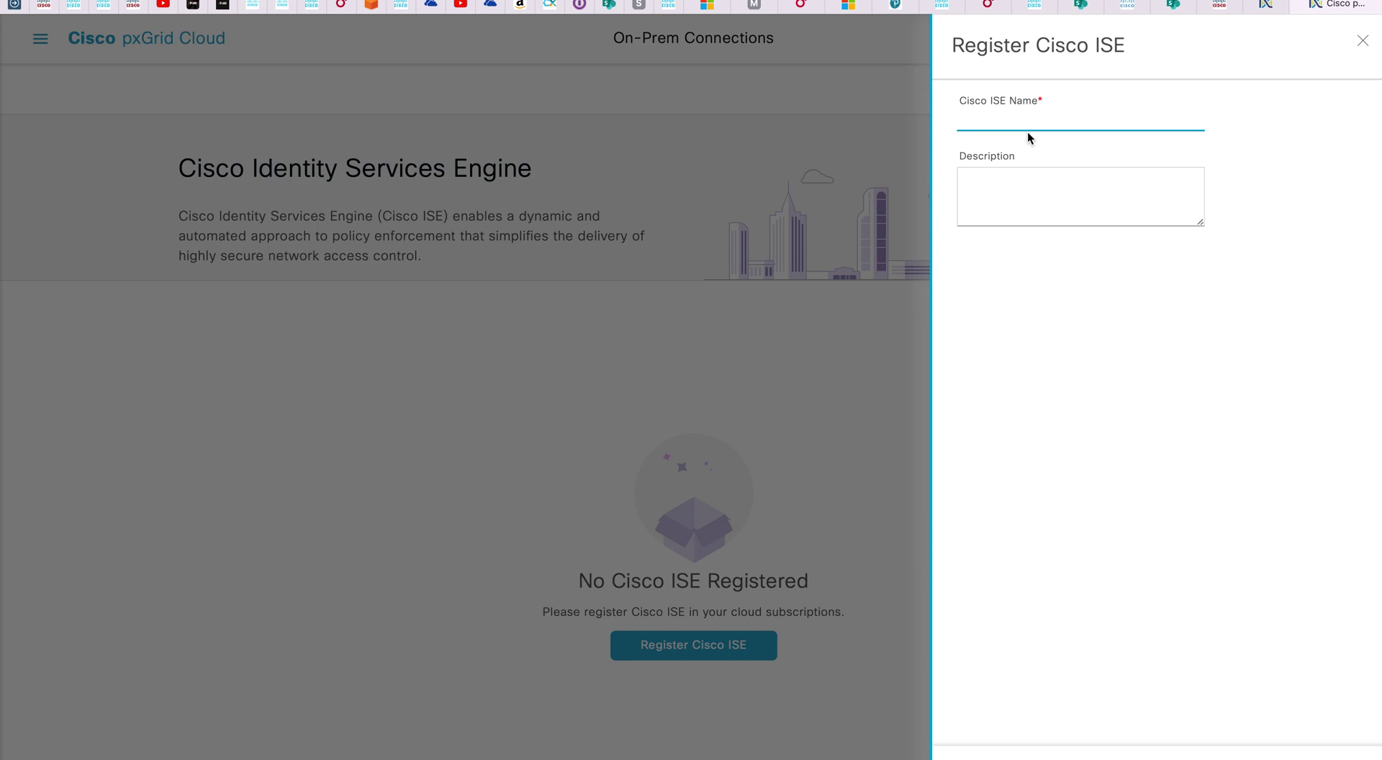
text(Is)
key(BackSpace)
key(BackSpace)
text(ISED)
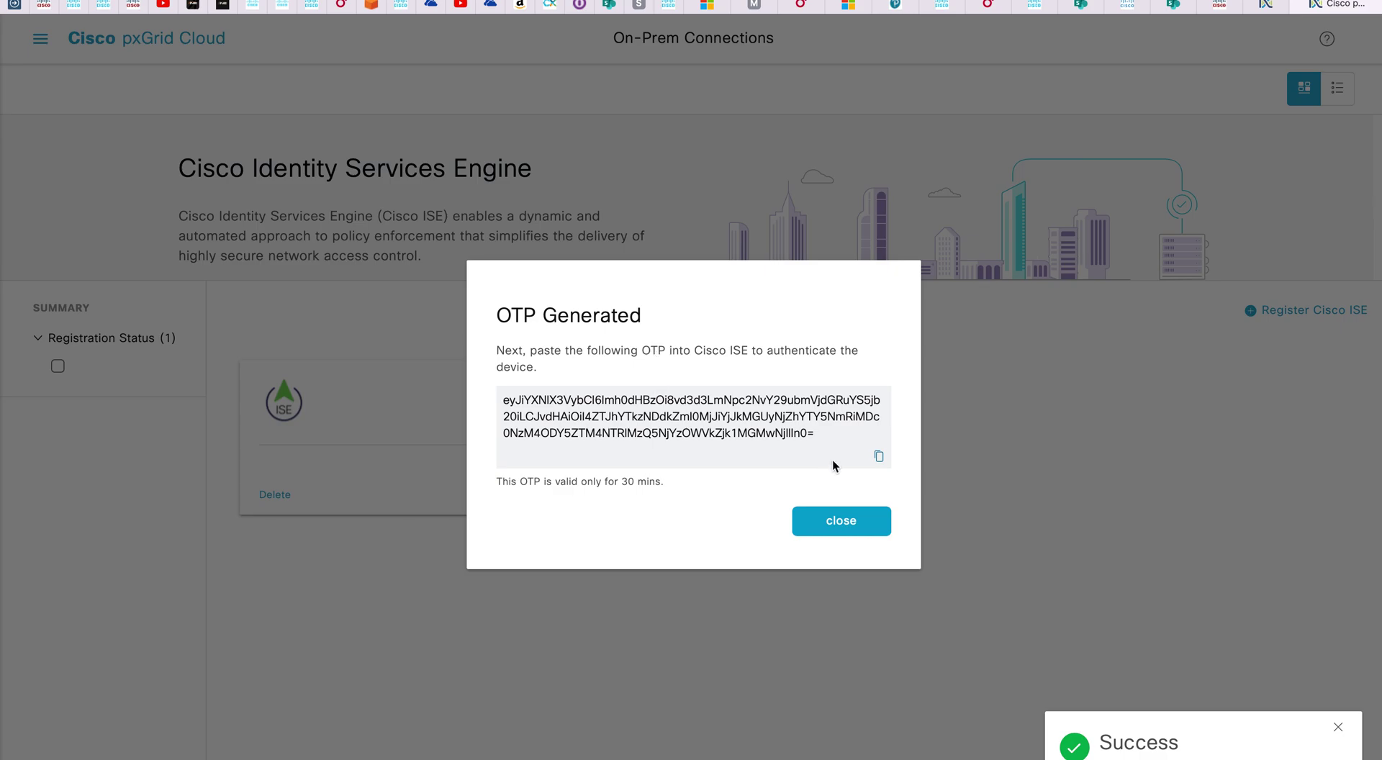
Copy the generated one-time password and close the OTP Generated dialog
click(879, 457)
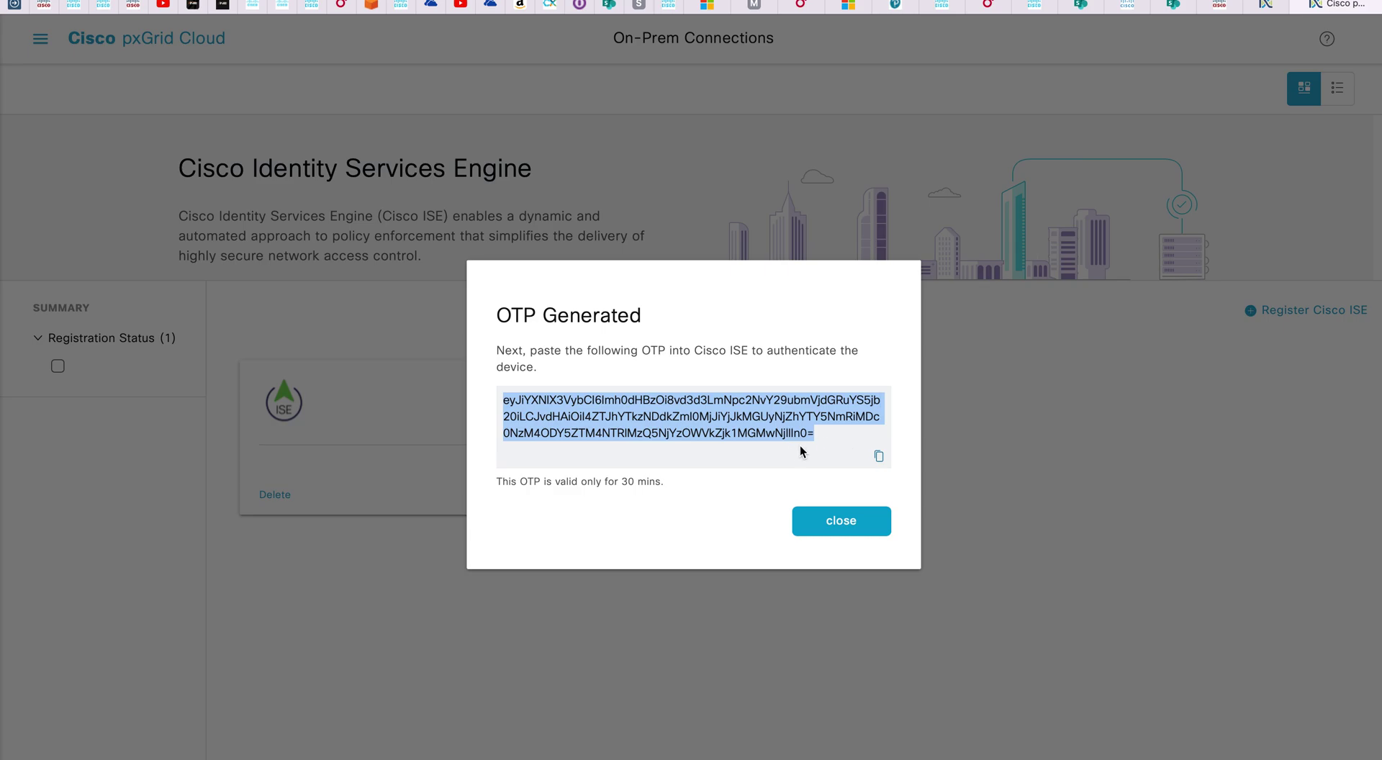
click(878, 455)
click(837, 526)
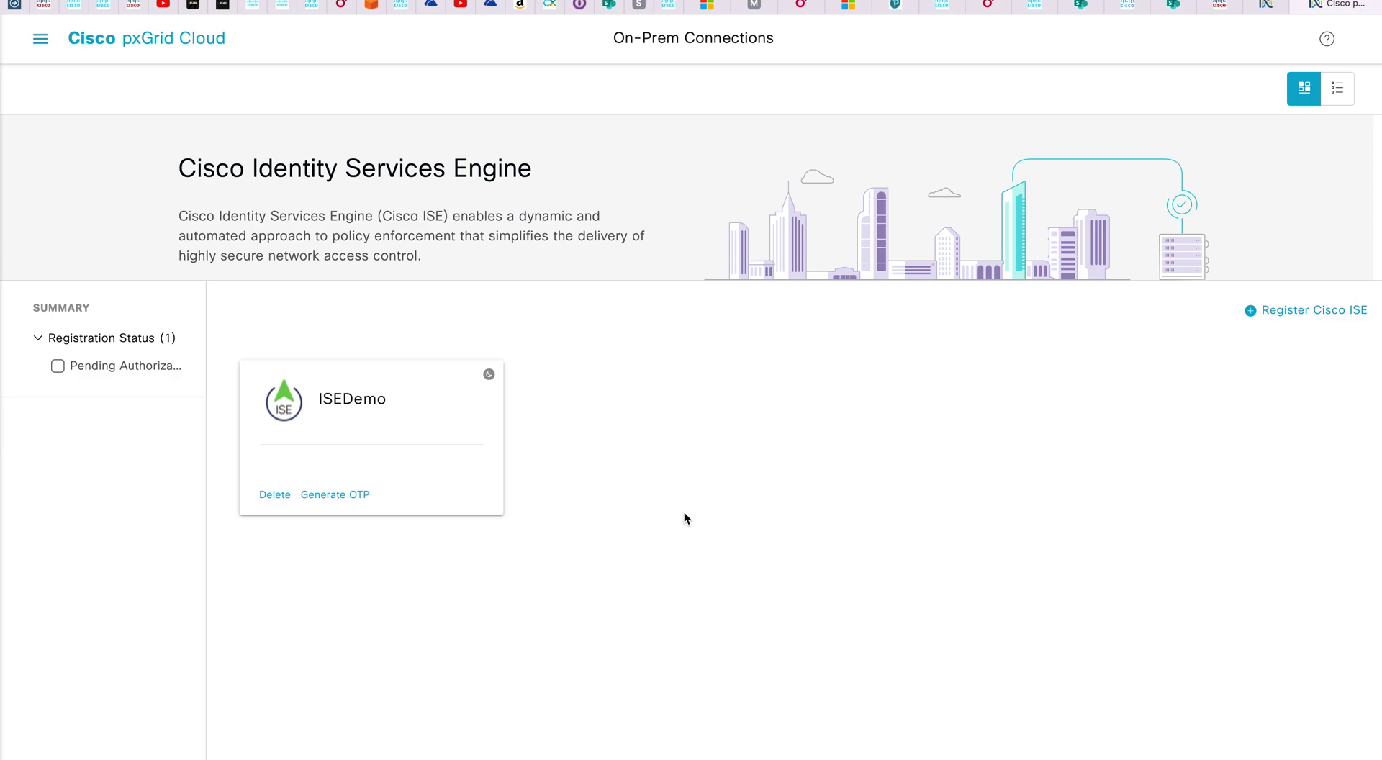
In Cisco ISE, connect to pxGrid Cloud using the pasted one-time token, then view the pxGrid clients
key(ctrl+Left)
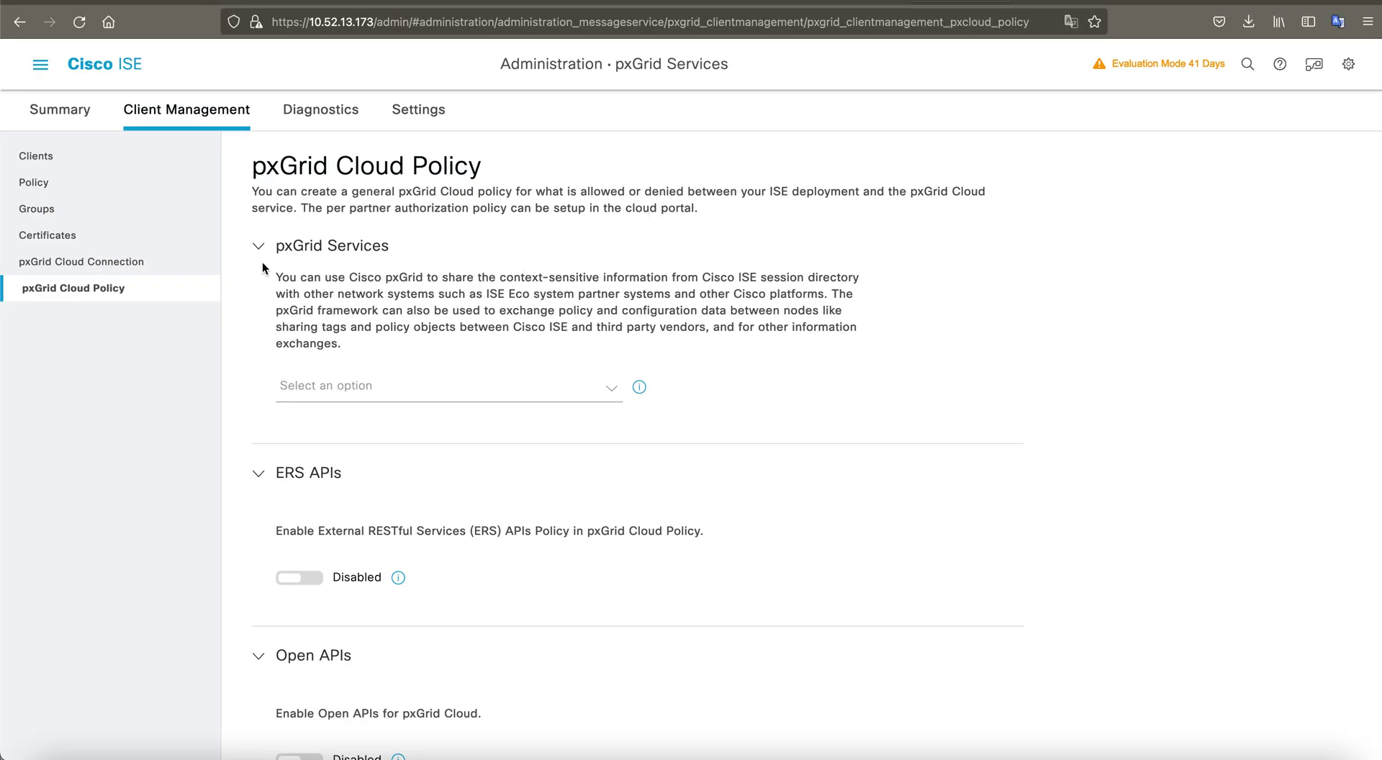
click(50, 267)
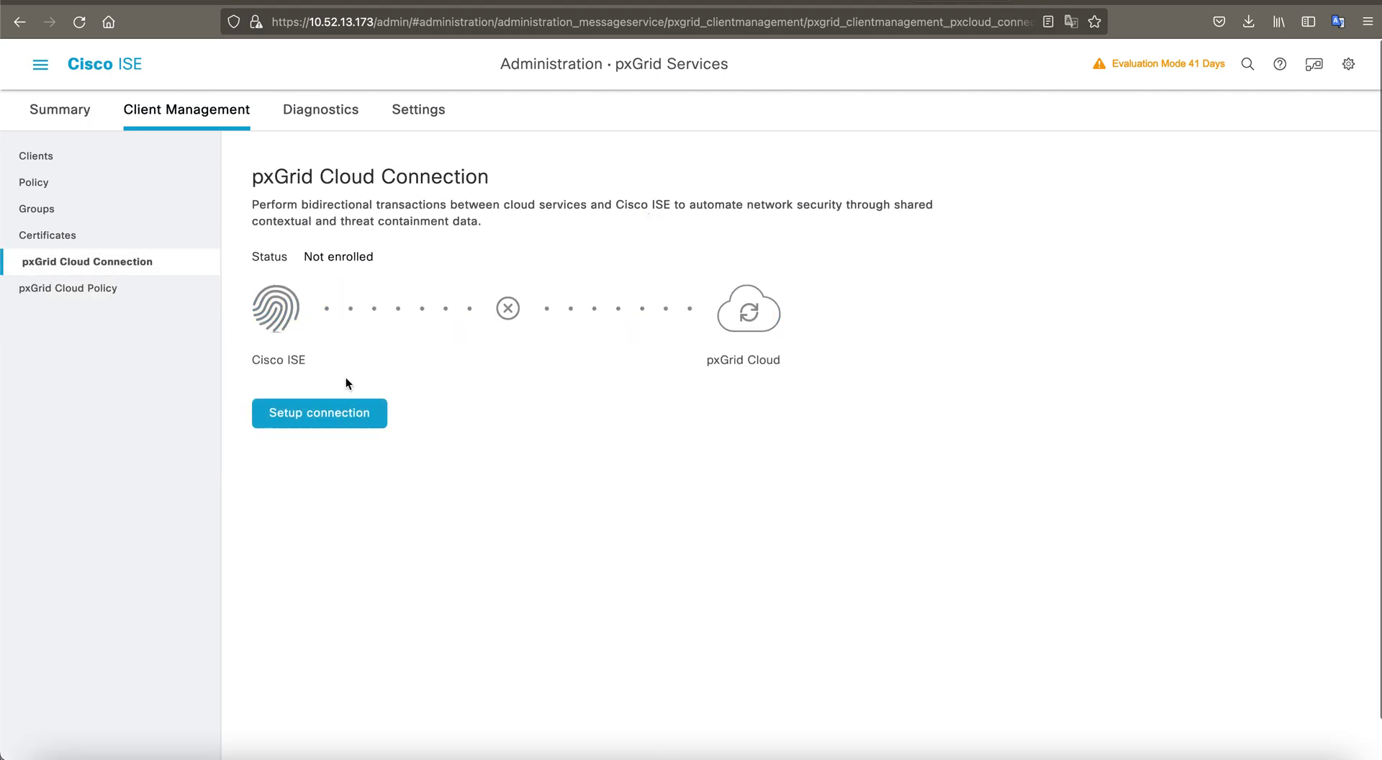
click(298, 417)
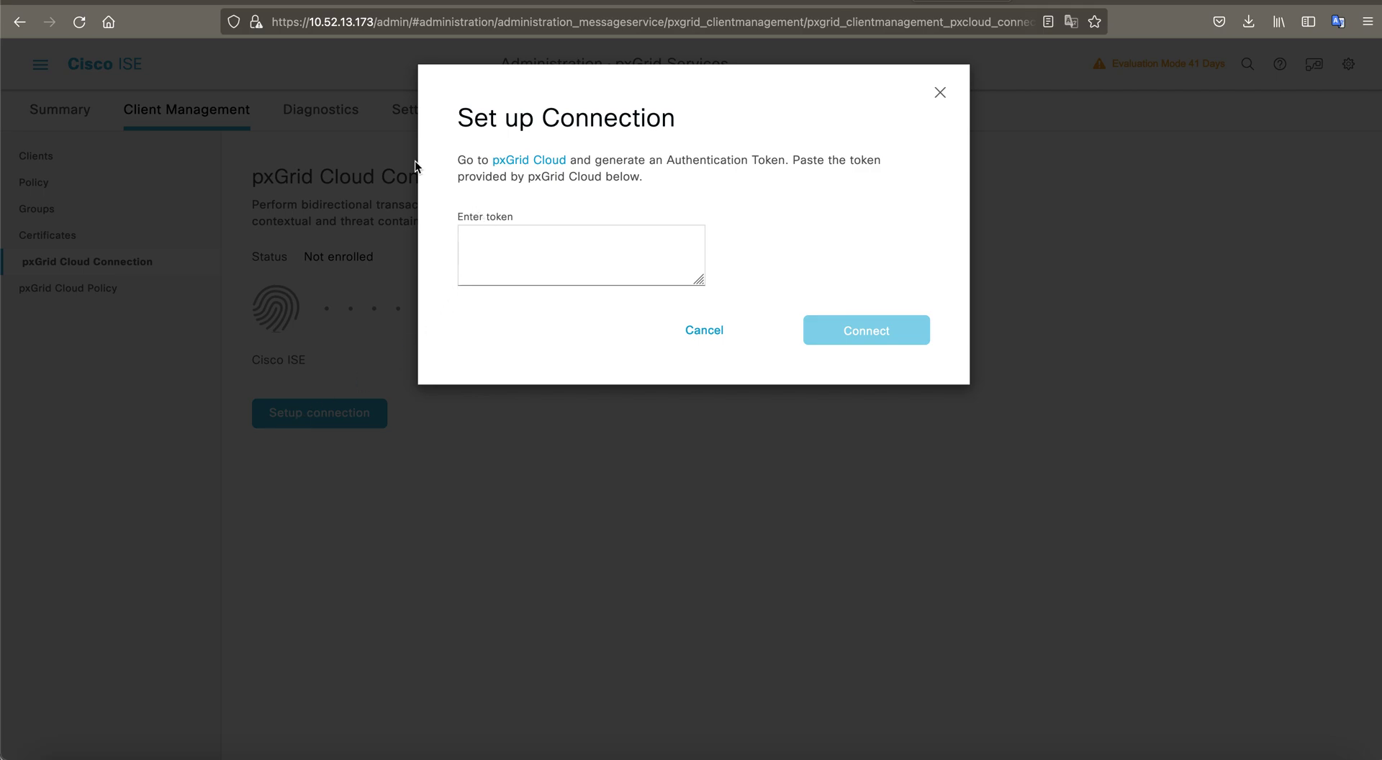
key(ctrl+v)
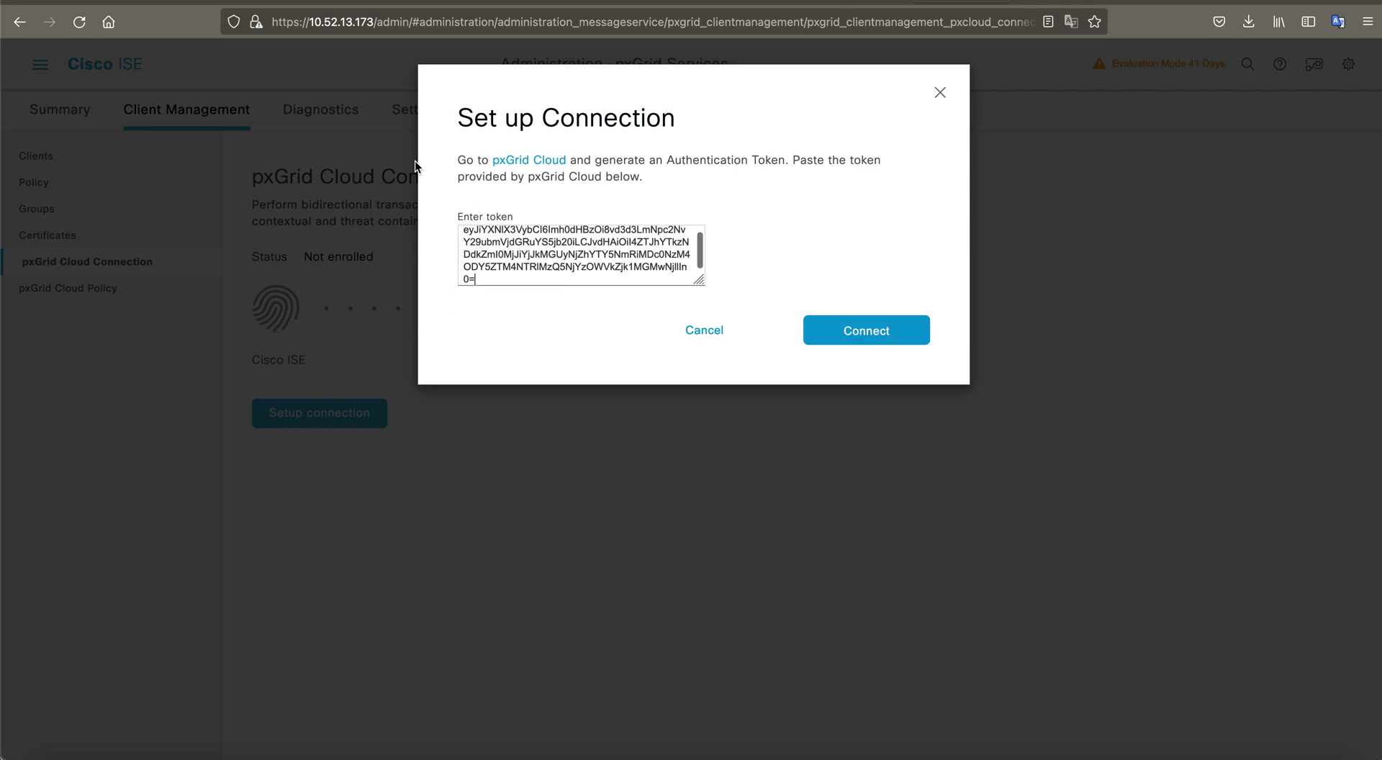
click(835, 336)
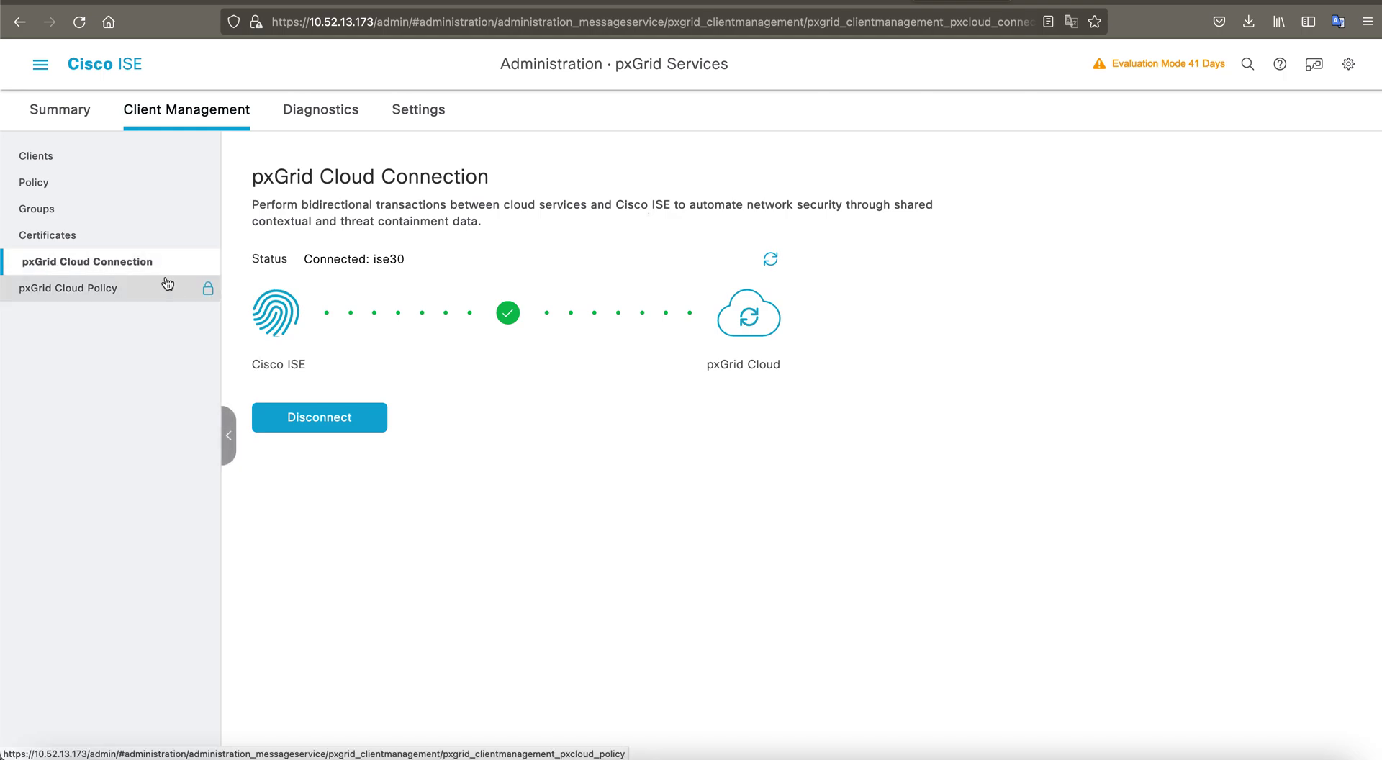
click(106, 165)
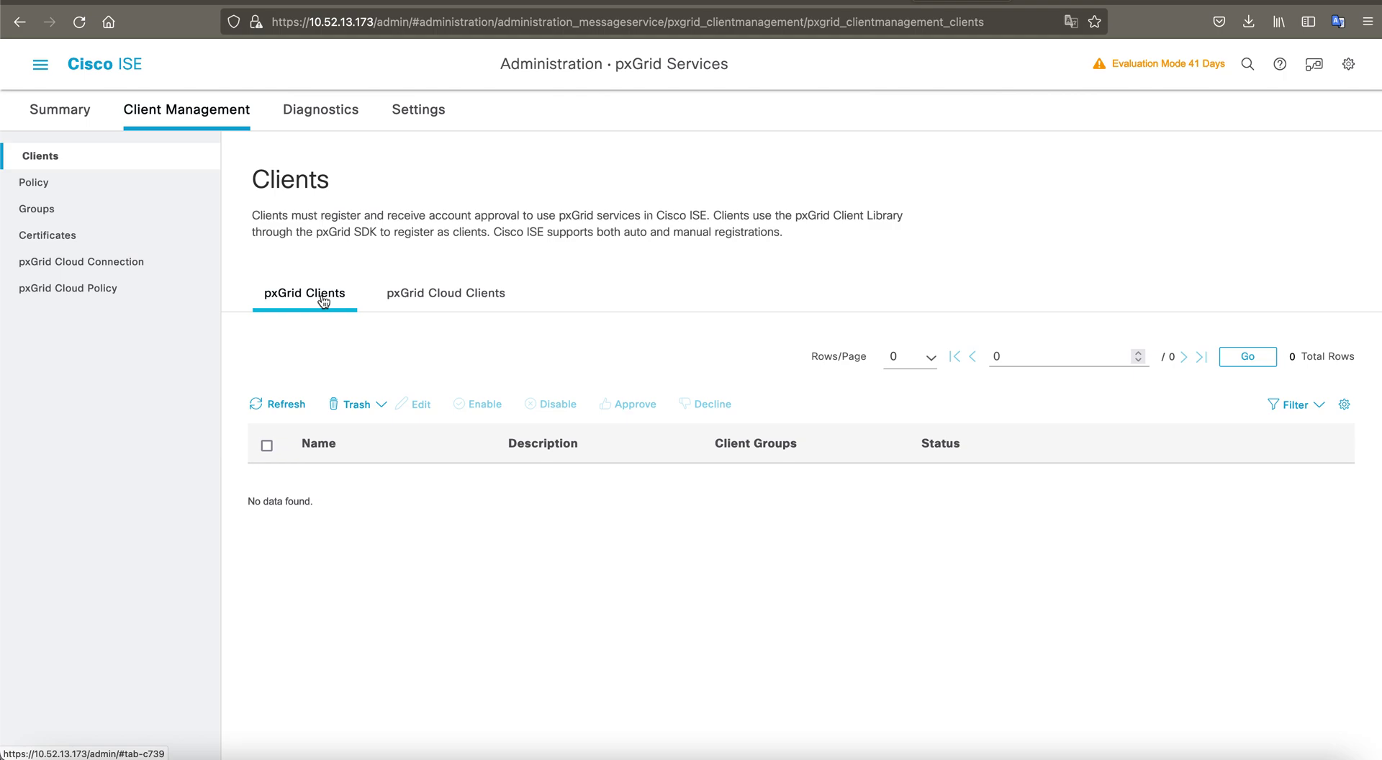
click(409, 302)
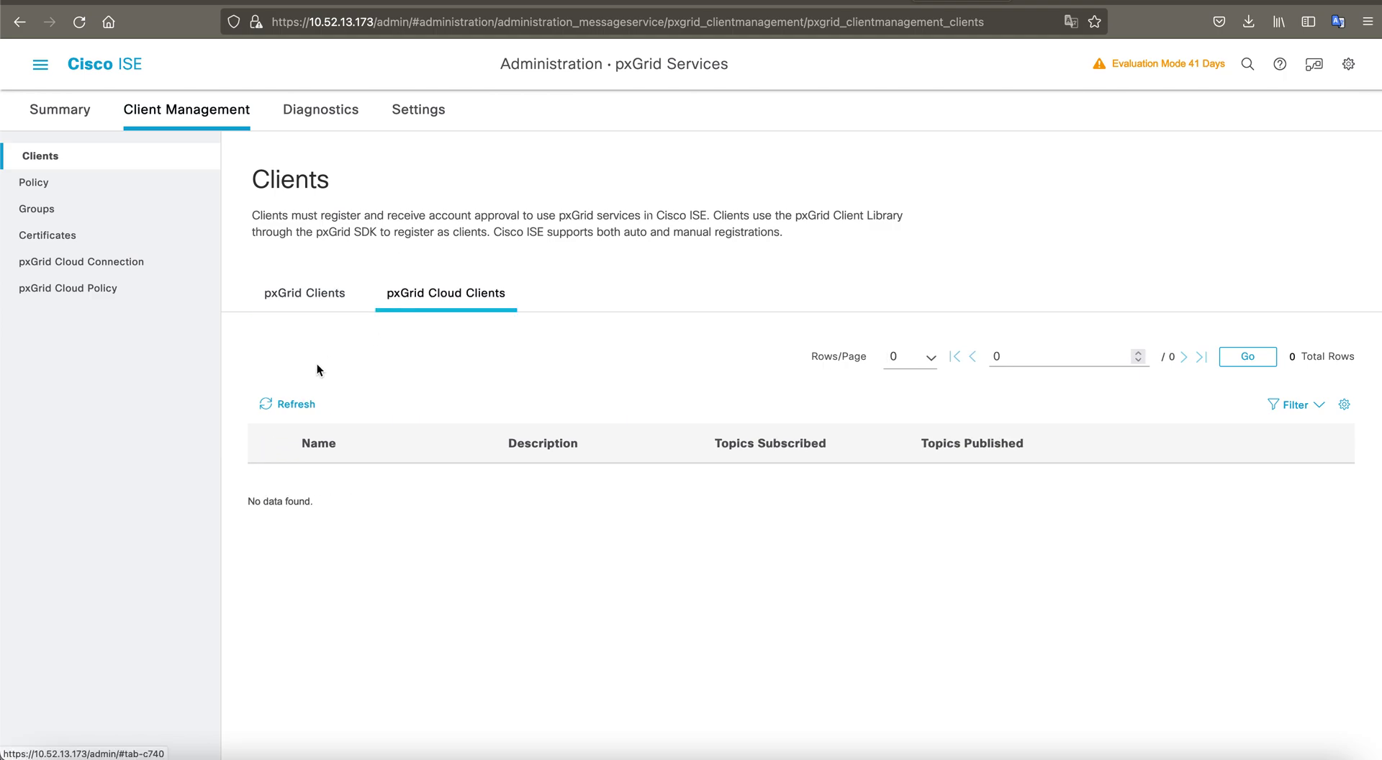
click(296, 407)
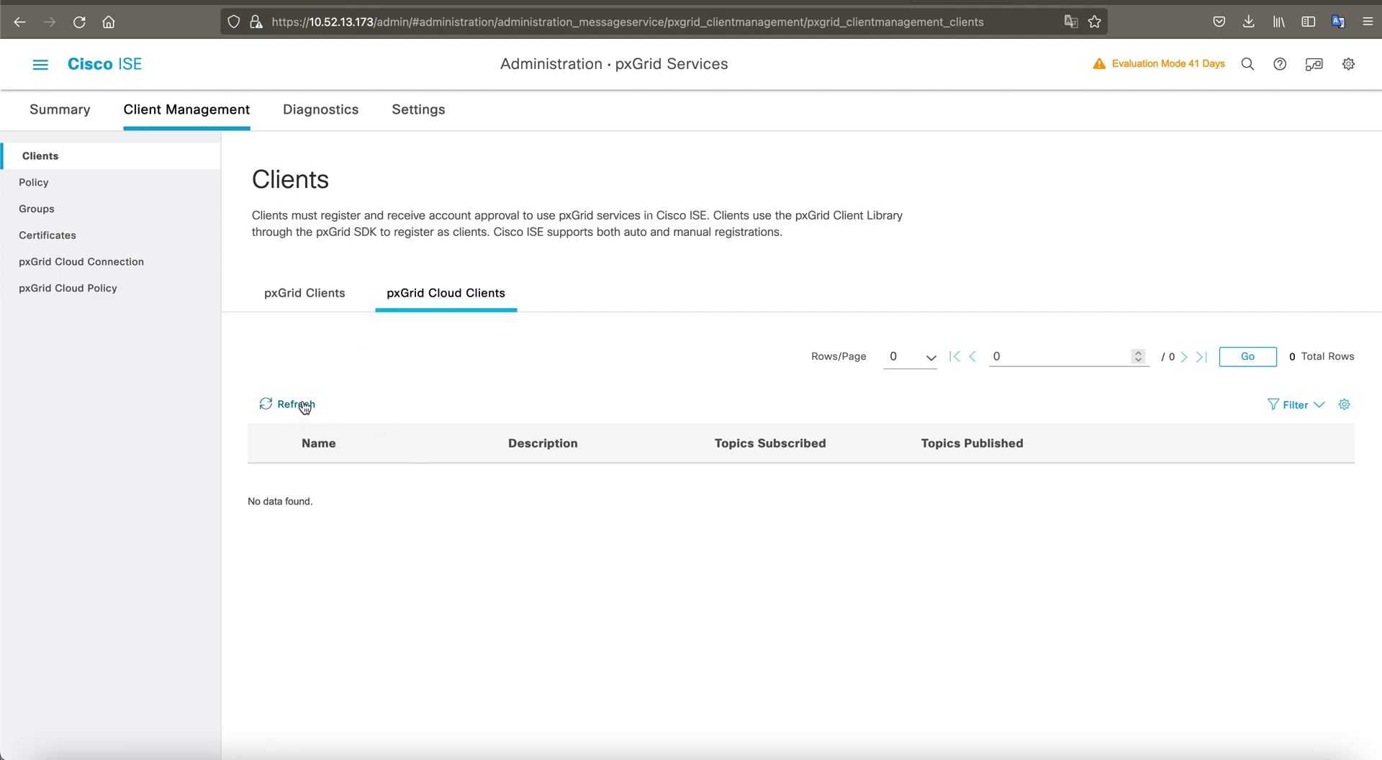
click(329, 295)
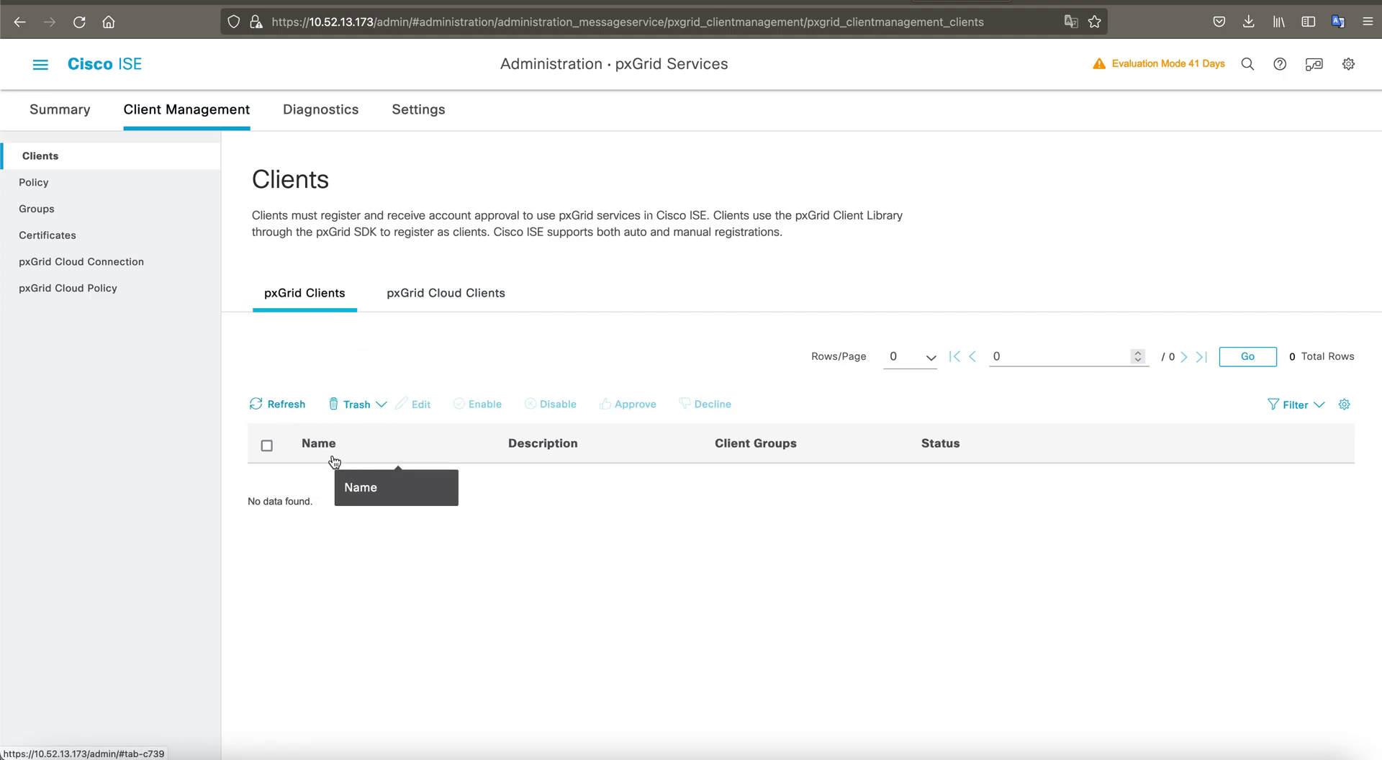
click(434, 292)
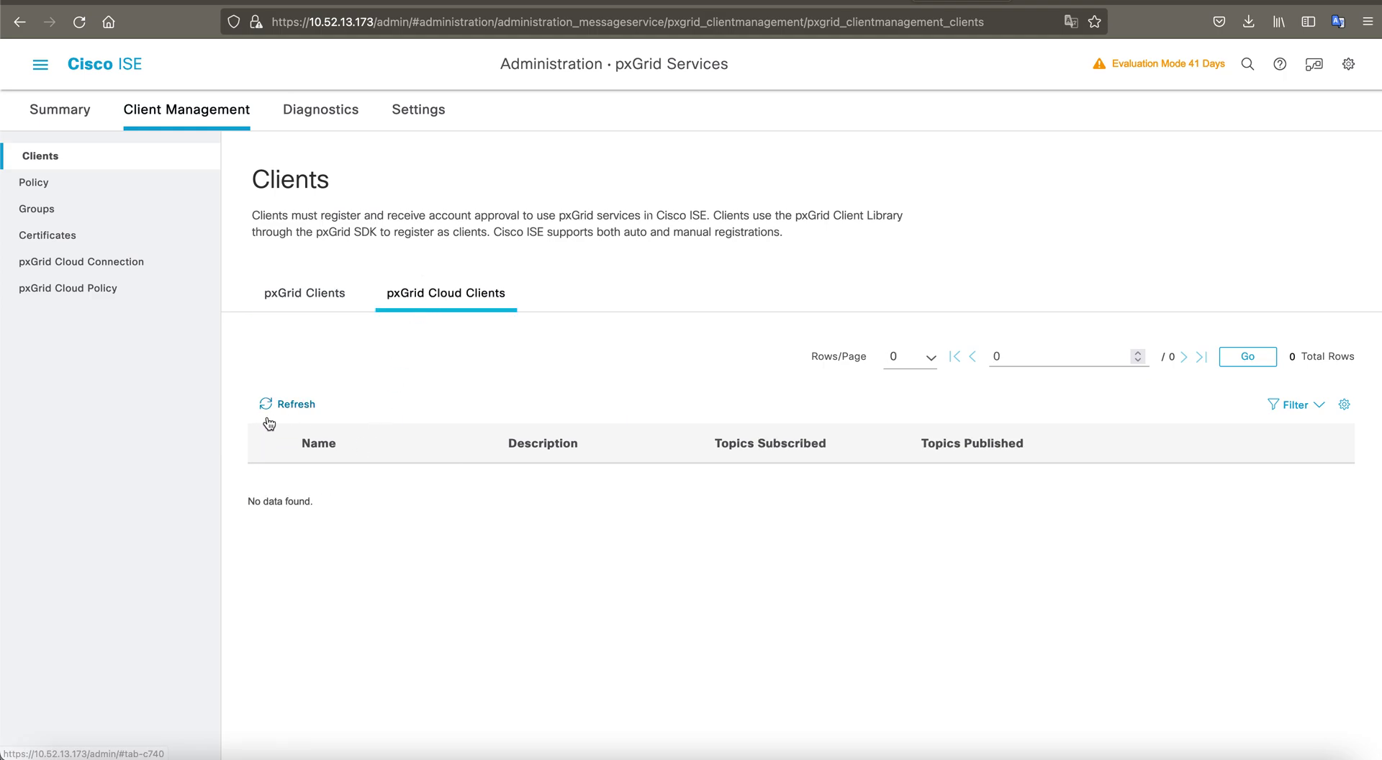
click(291, 403)
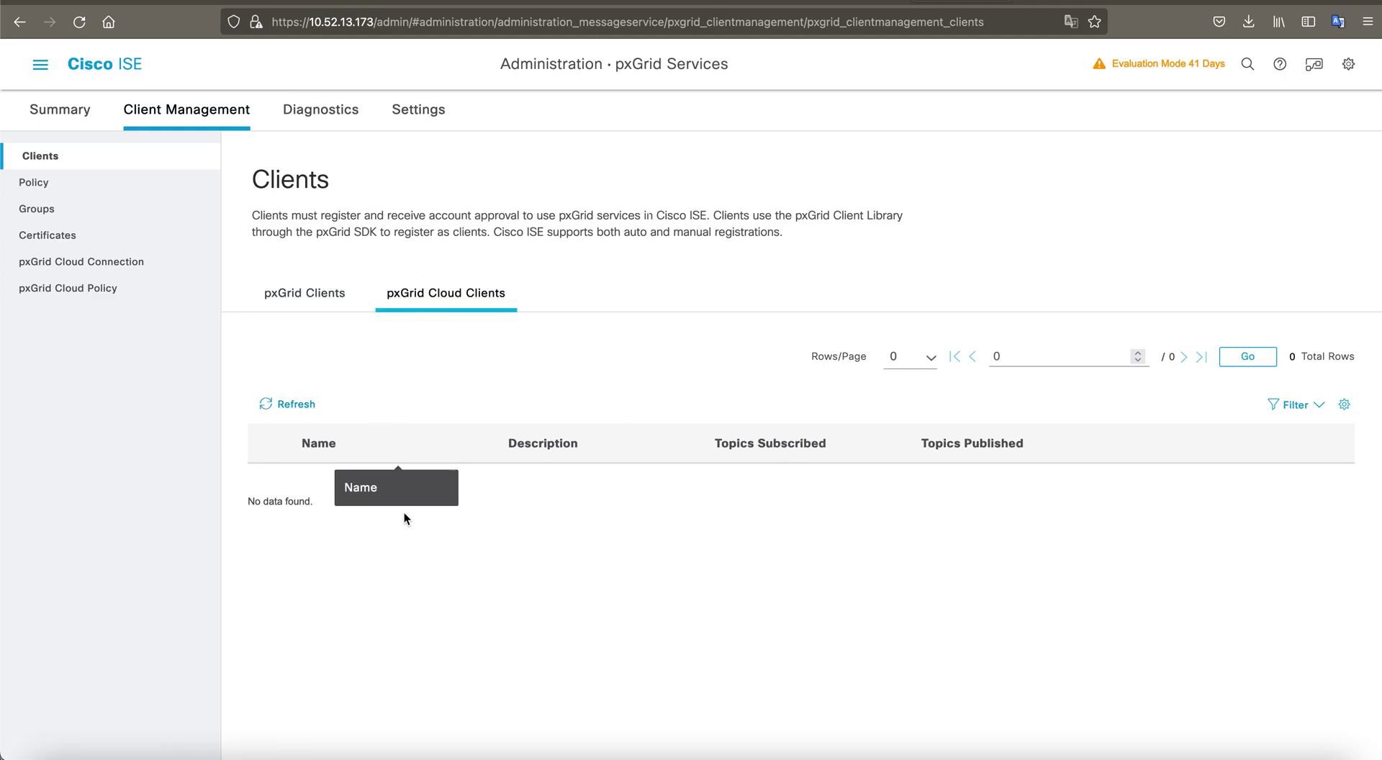
click(80, 186)
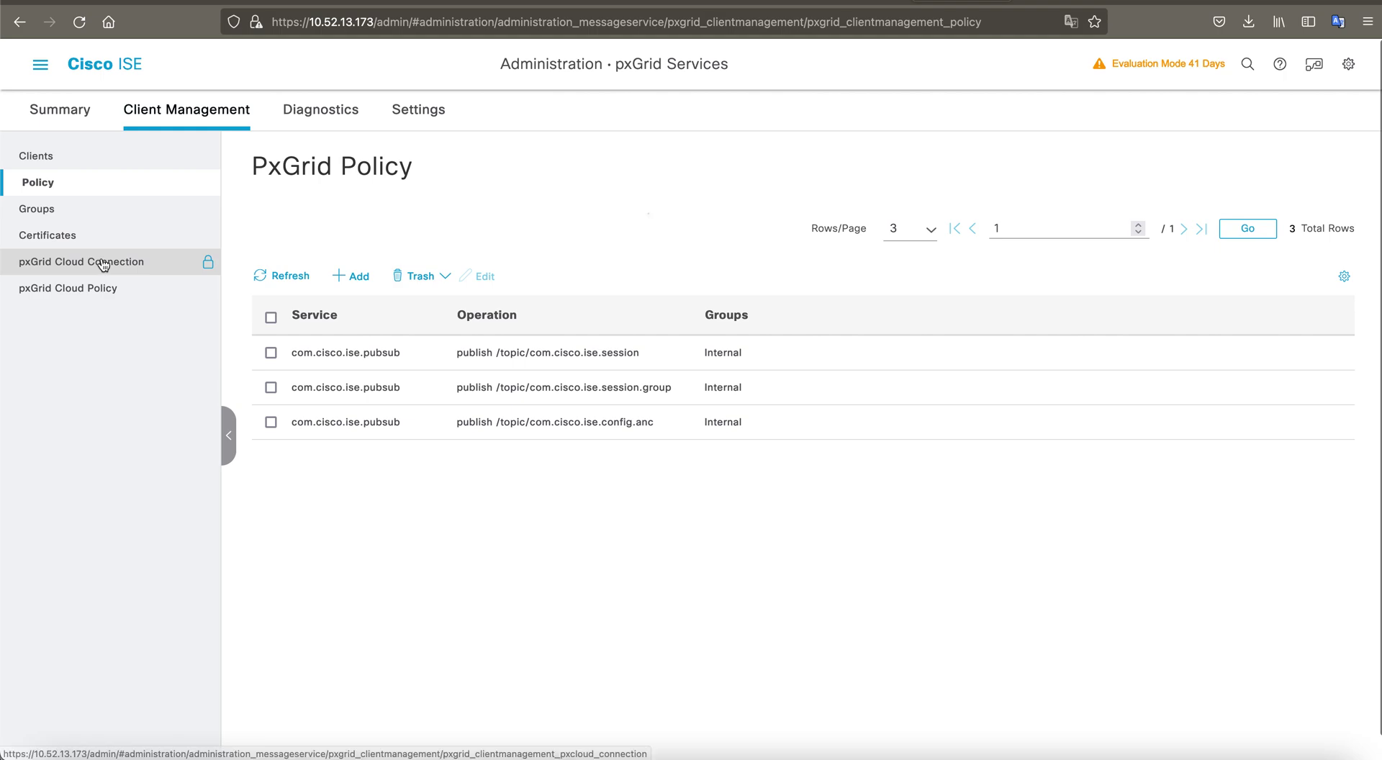
click(111, 209)
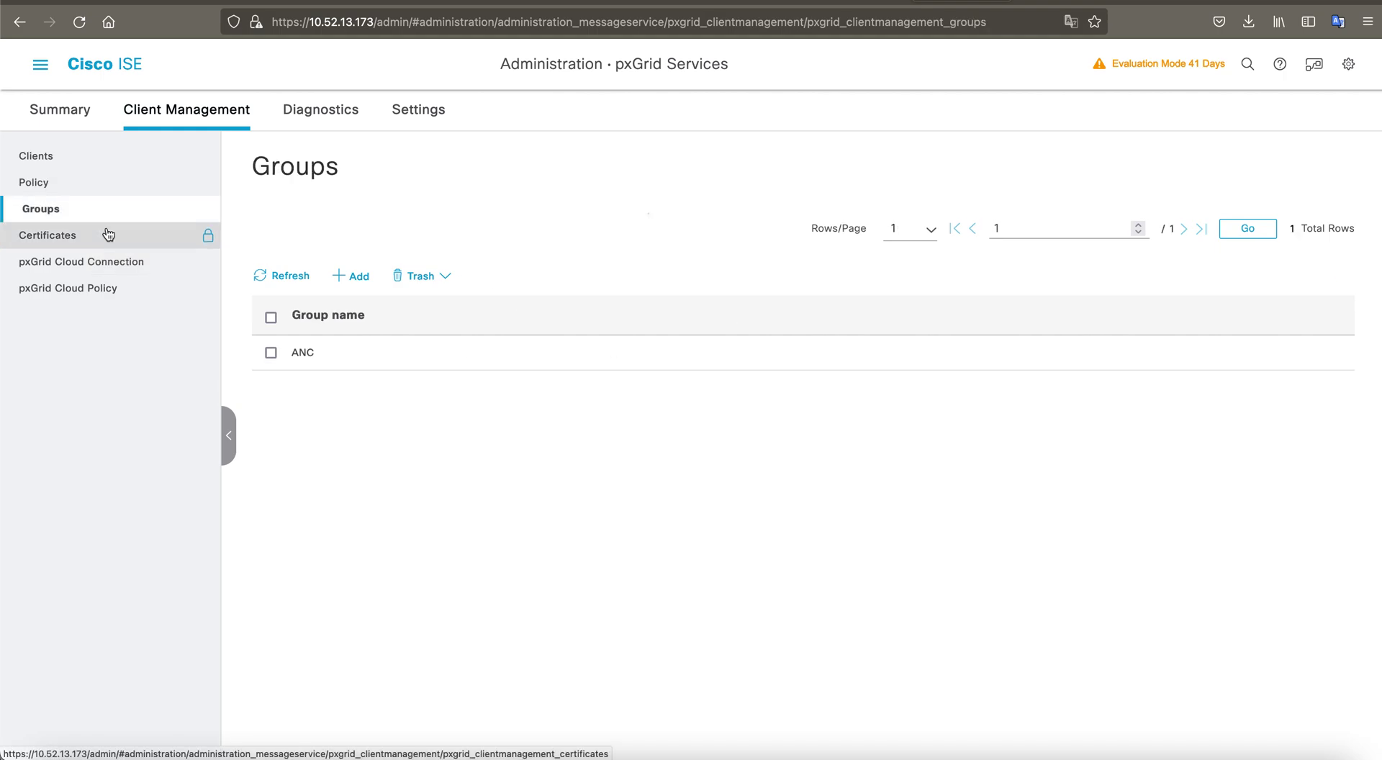
click(124, 260)
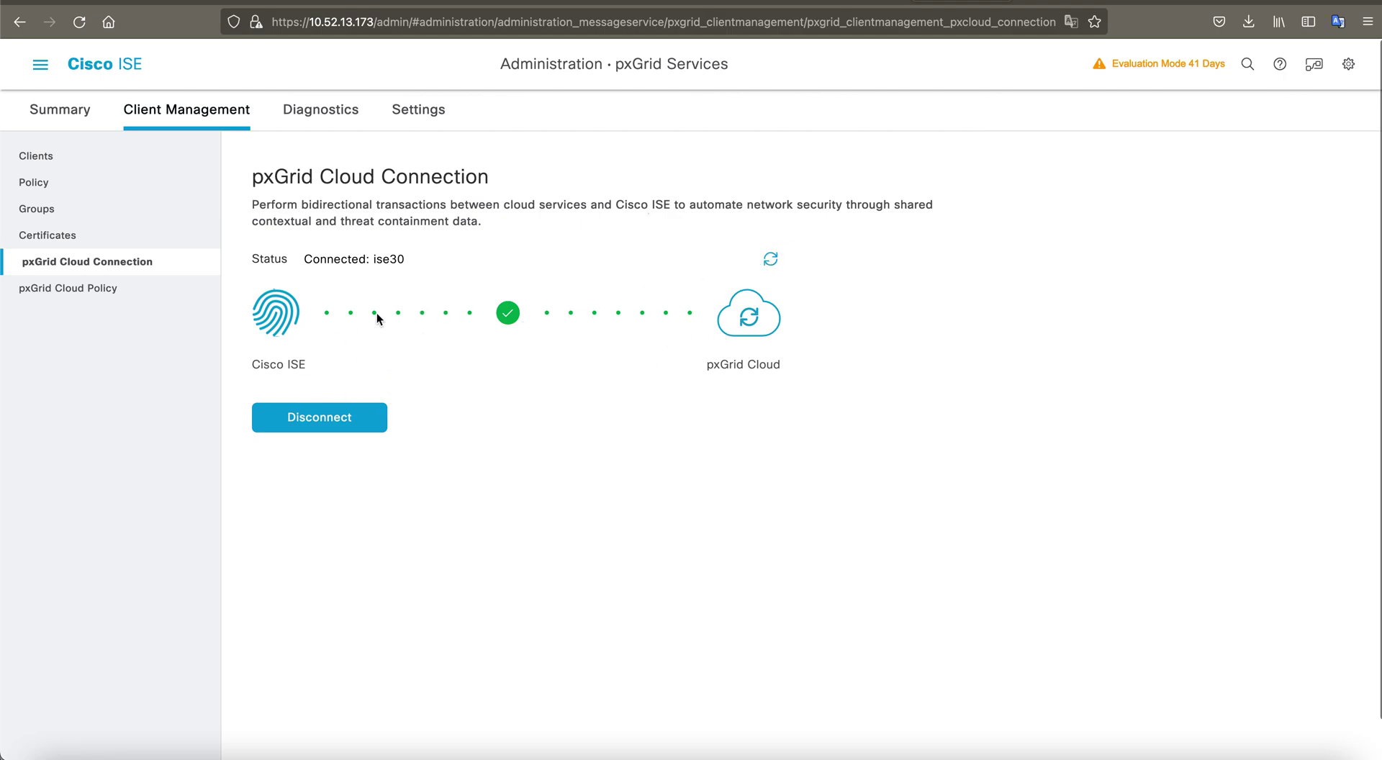
Check ISEDemo's details and Registered status in pxGrid Cloud, then return to the Cisco ISE window
key(ctrl+Right)
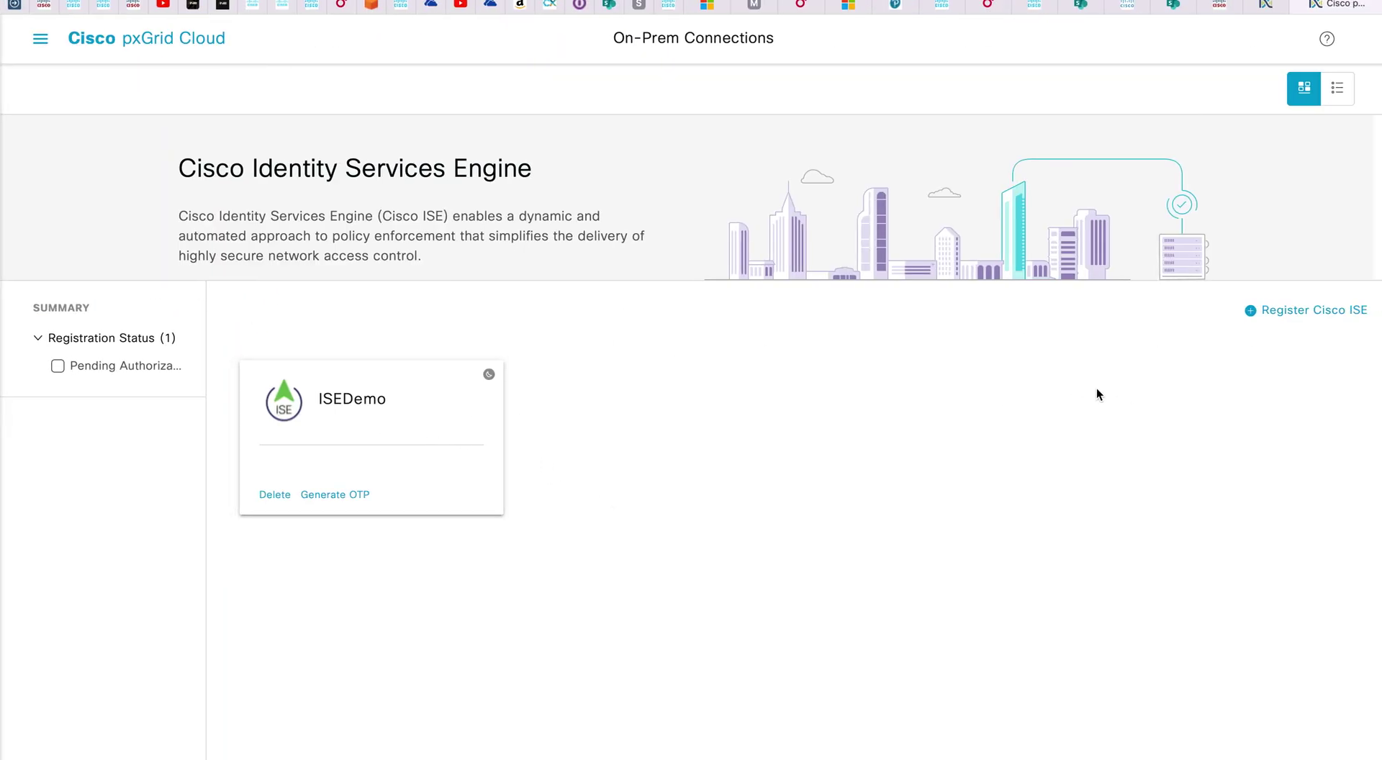
click(492, 380)
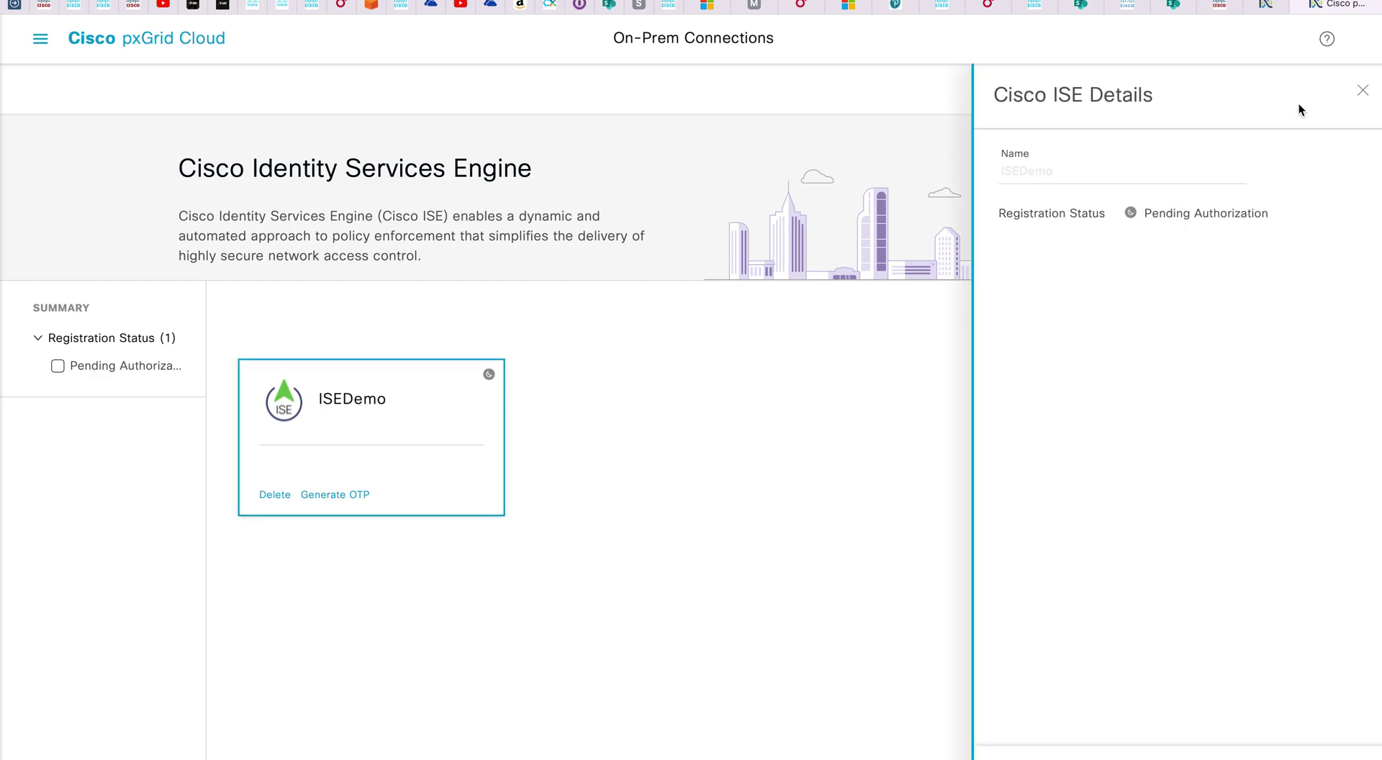
click(1363, 90)
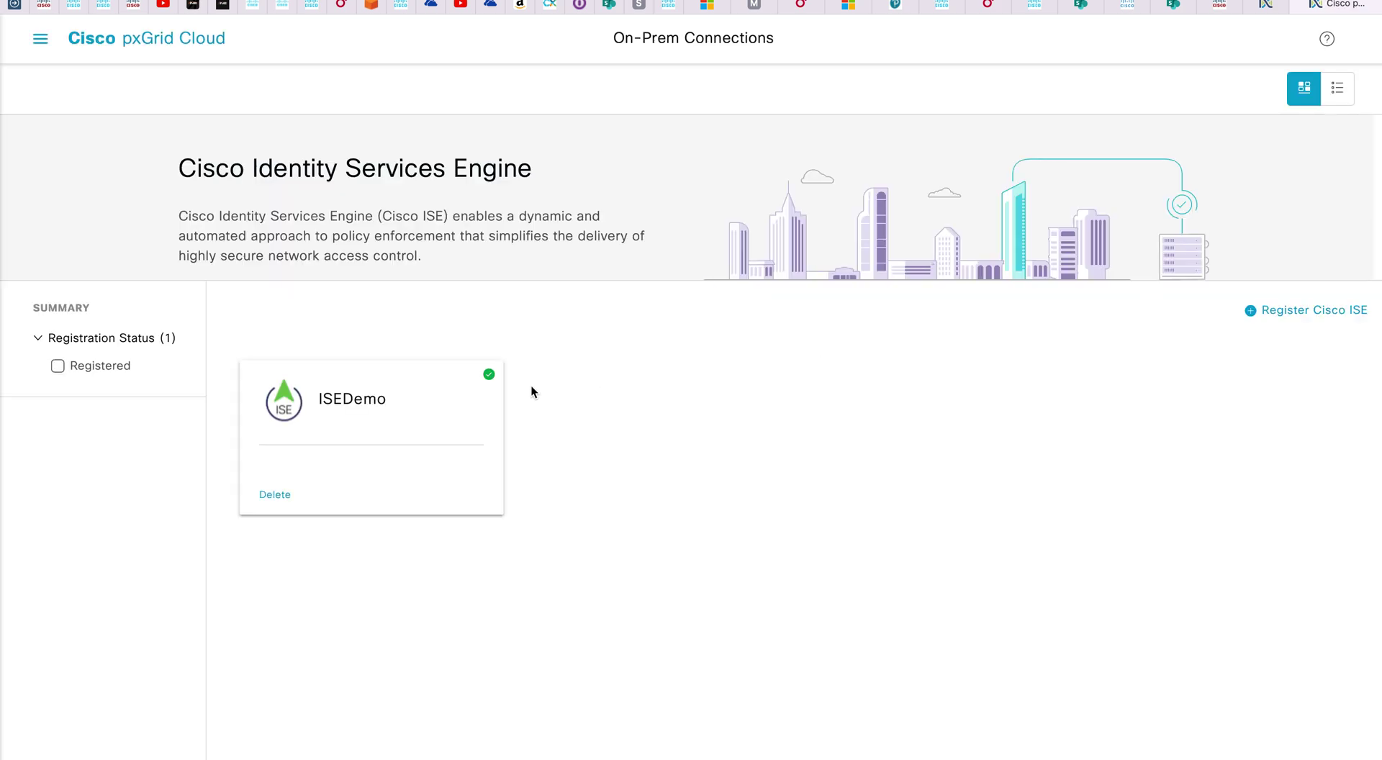
mouse_move(488, 380)
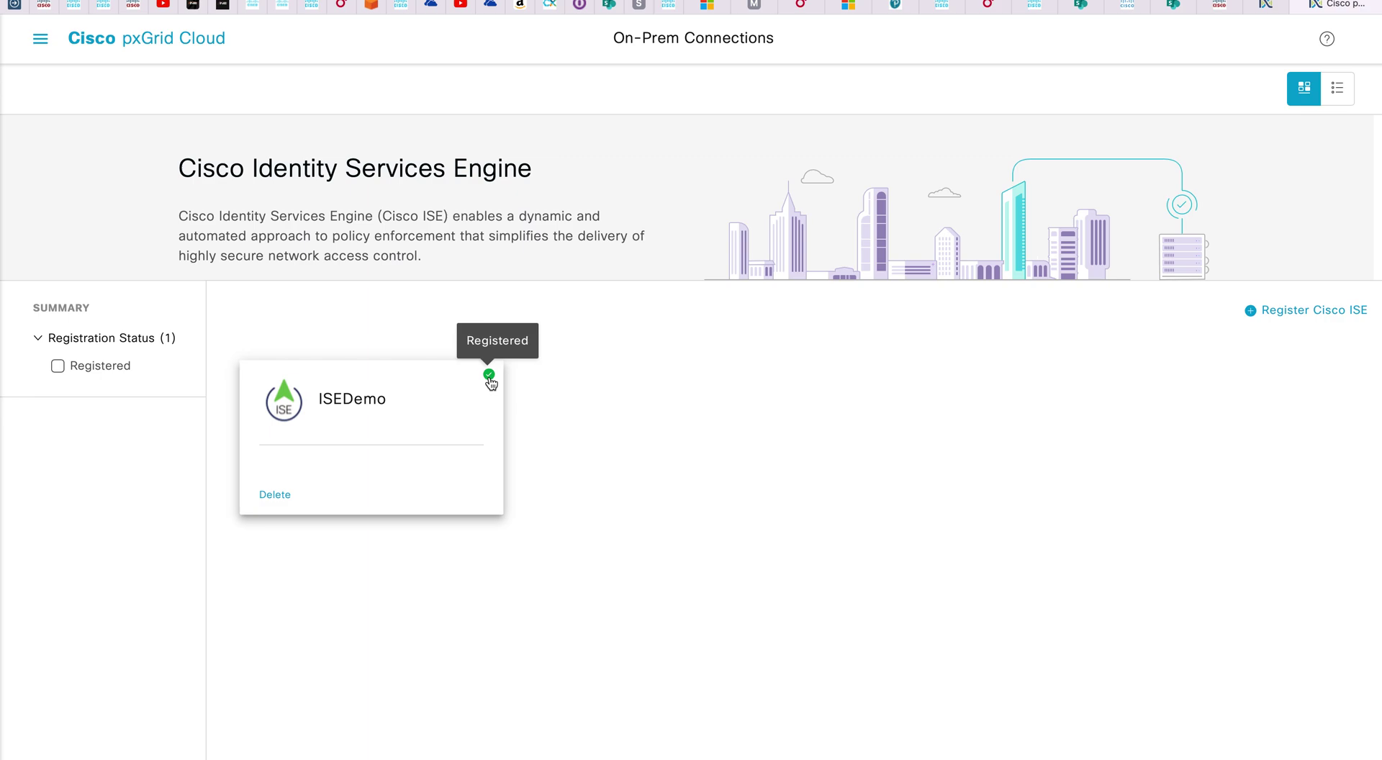
key(ctrl+Left)
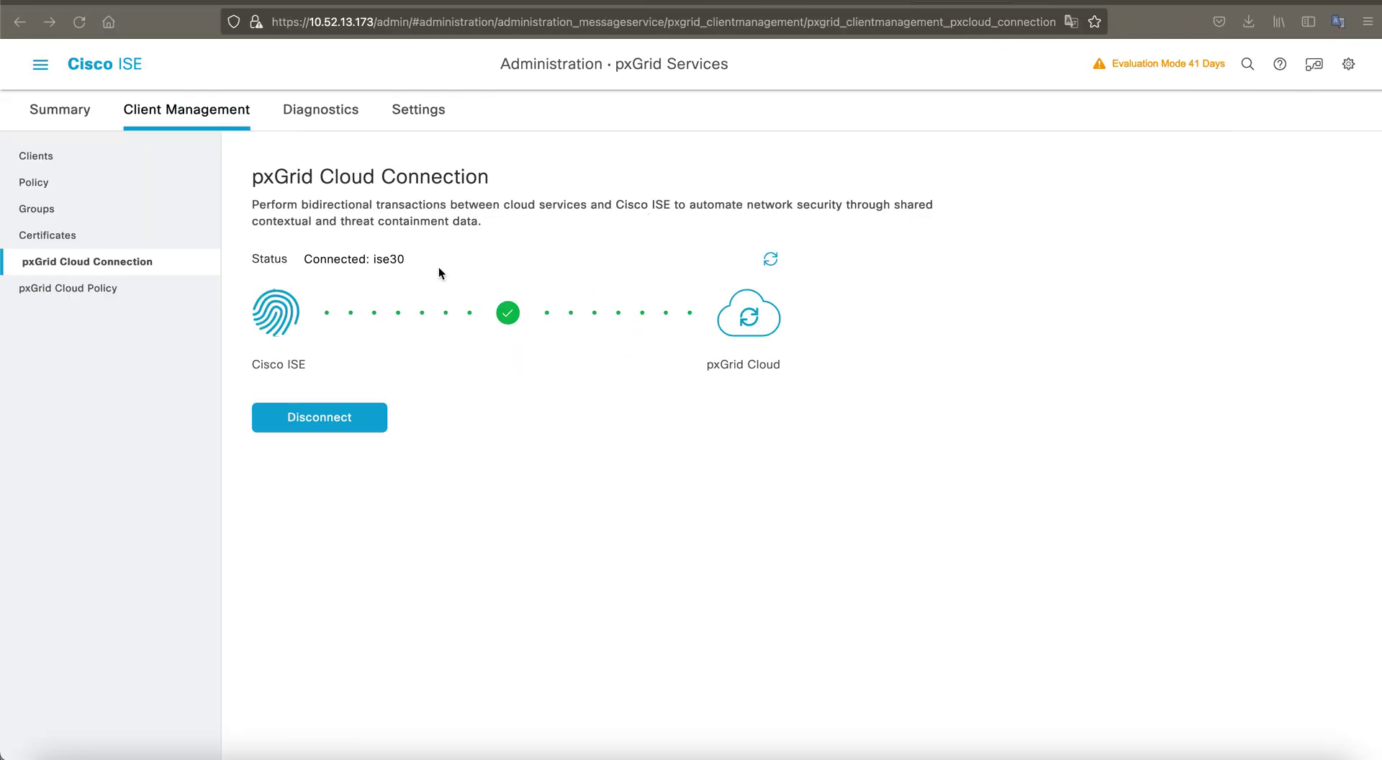
View the pxGrid Clients list and the refreshed pxGrid Cloud Clients list, both empty
click(101, 157)
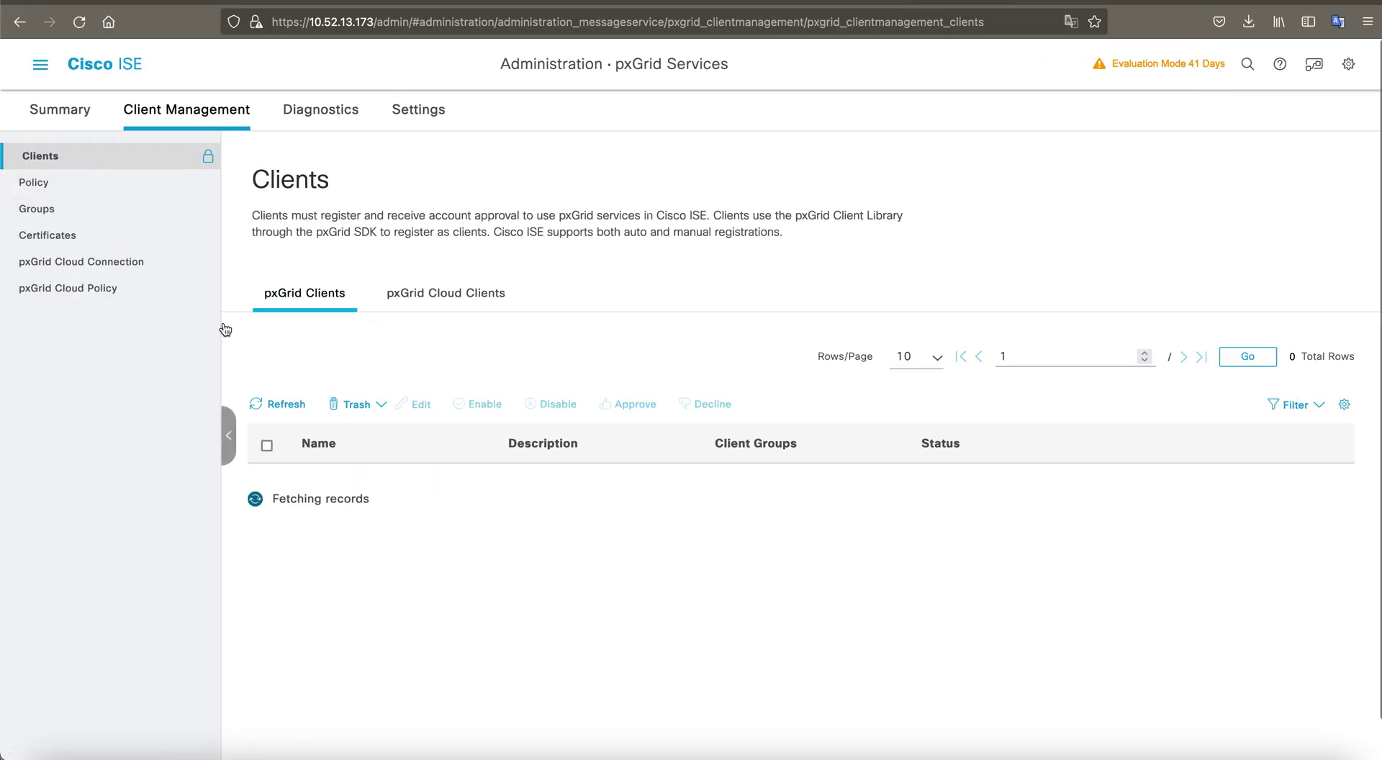
click(425, 295)
click(287, 405)
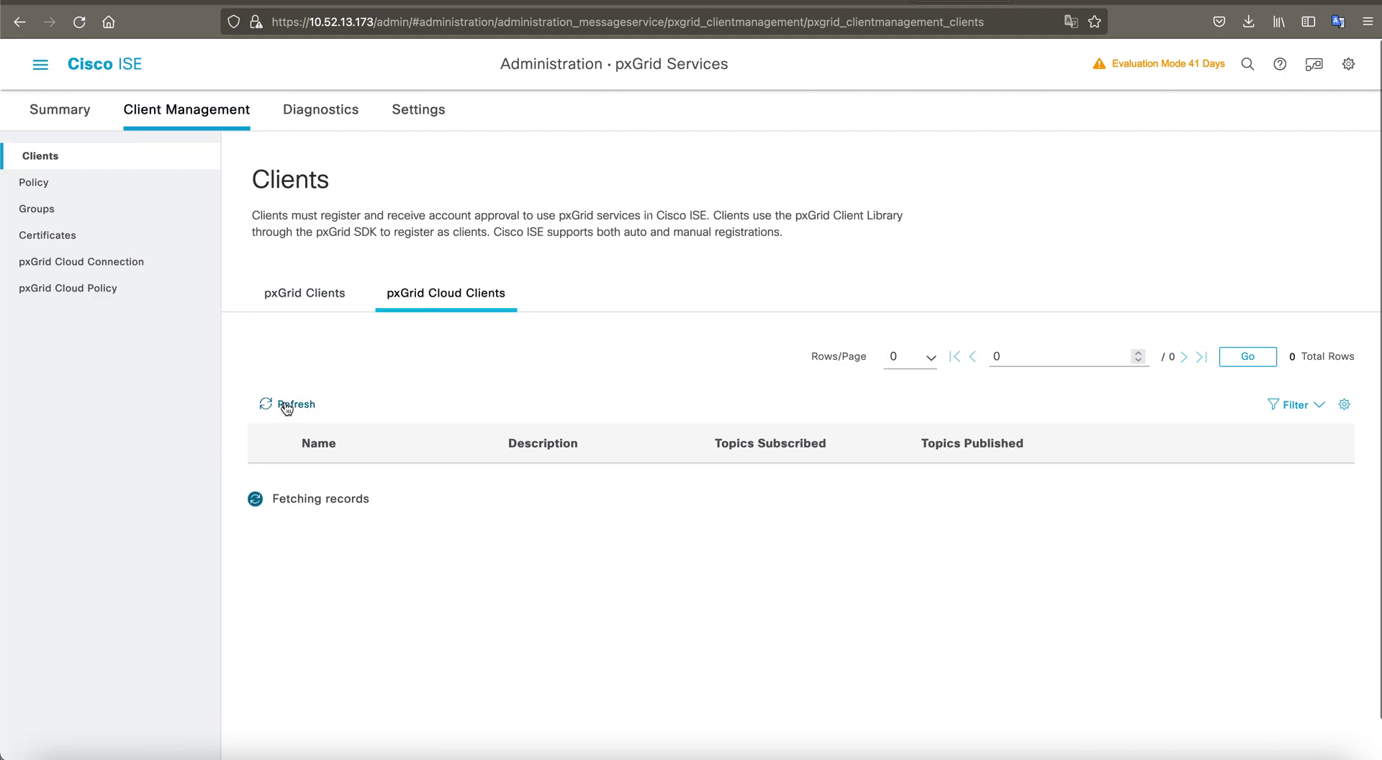
click(323, 295)
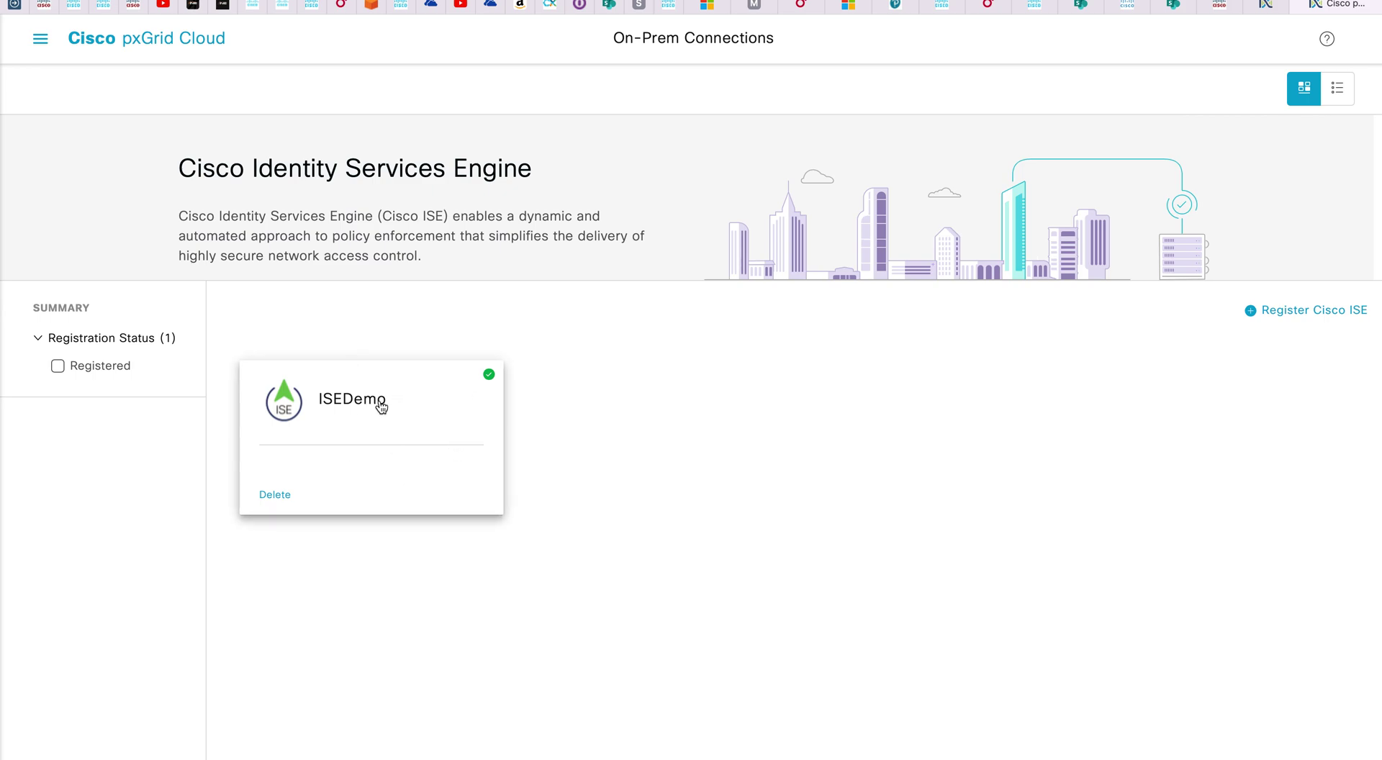
Check that ISEDemo shows Registered in pxGrid Cloud's details panel, then return to Cisco ISE
click(381, 407)
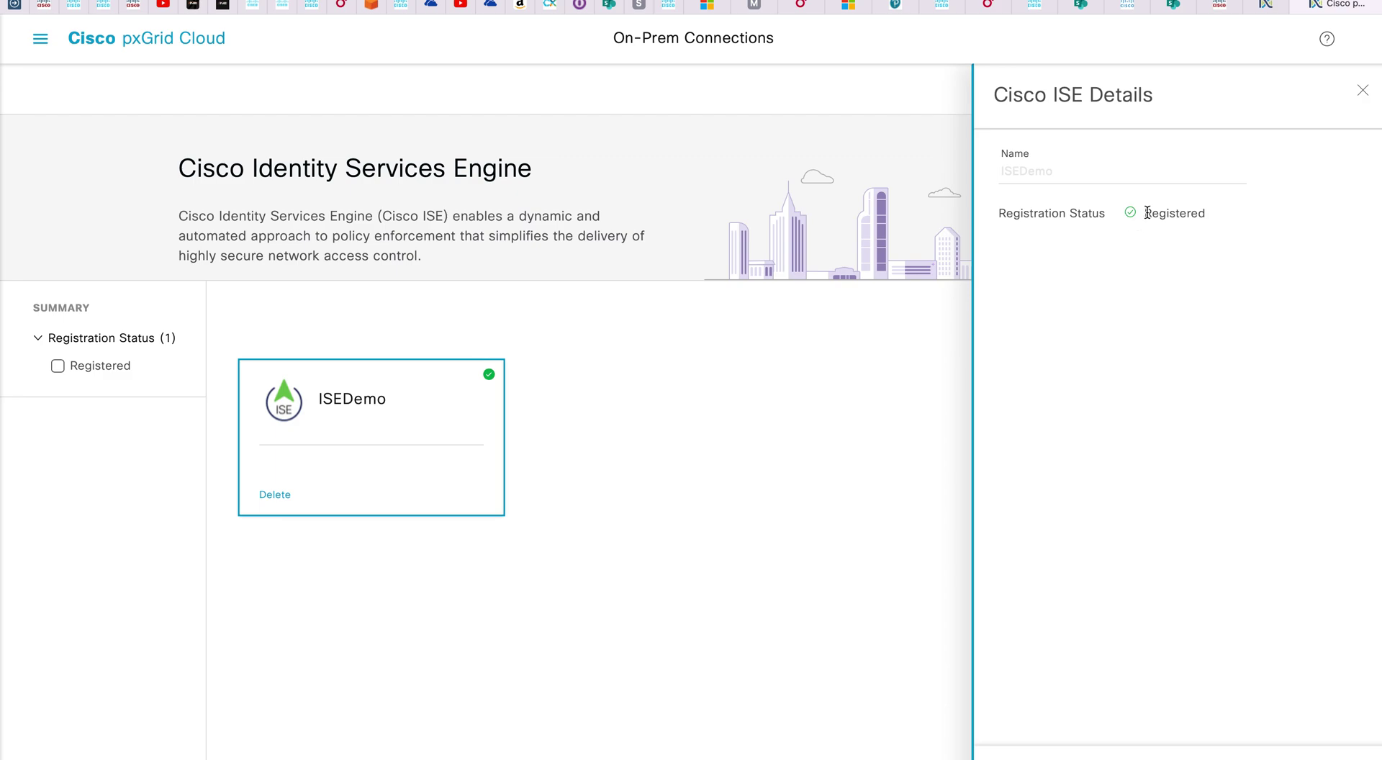
click(1362, 91)
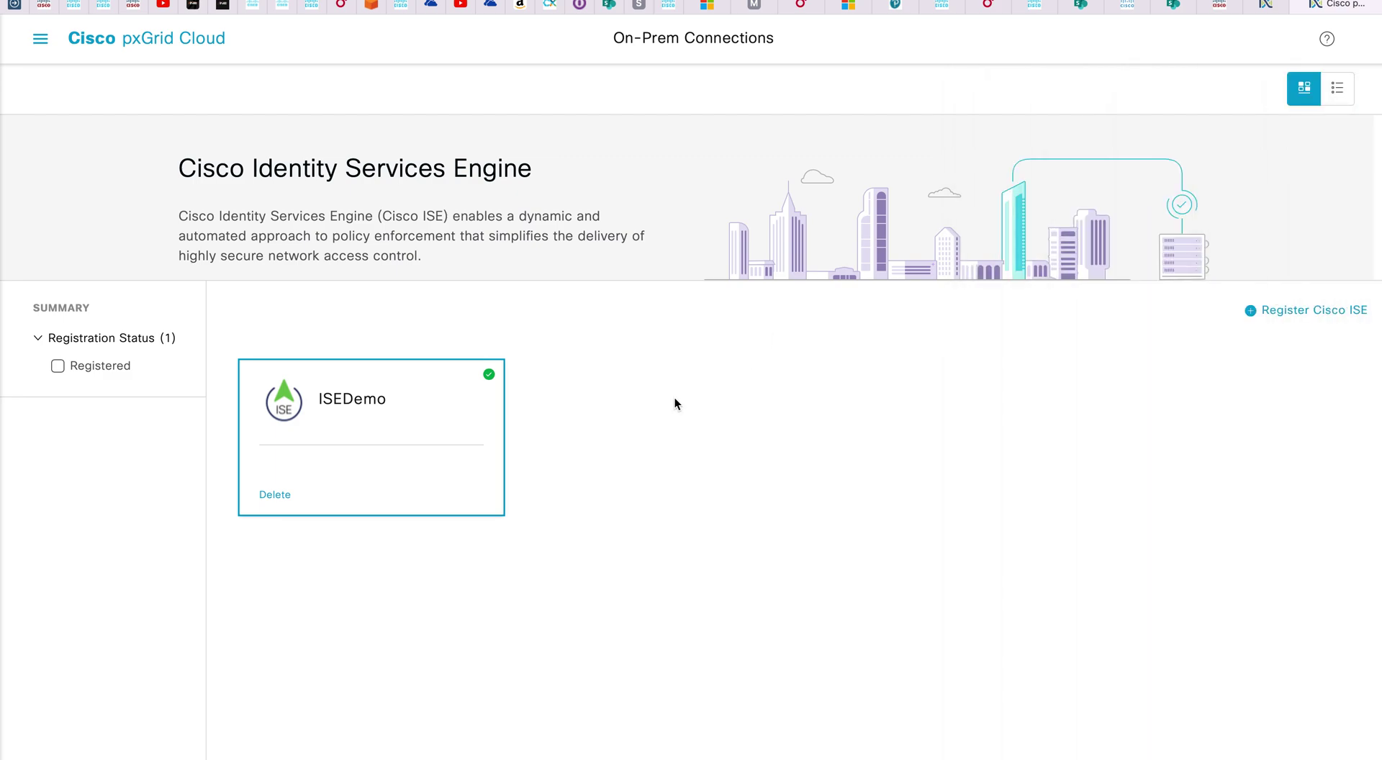
key(ctrl+Left)
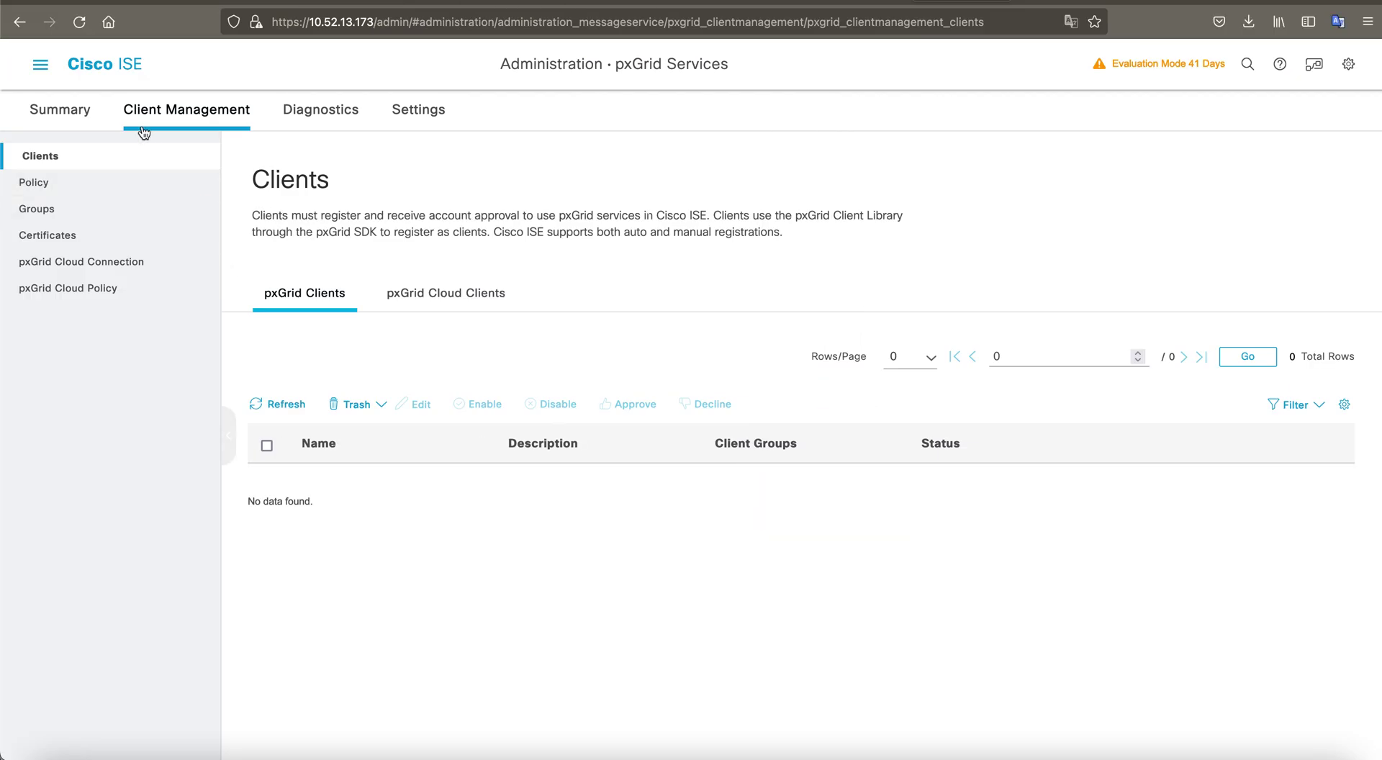
Go to the pxGrid Cloud Policy page and read the pxGrid Services description
click(107, 278)
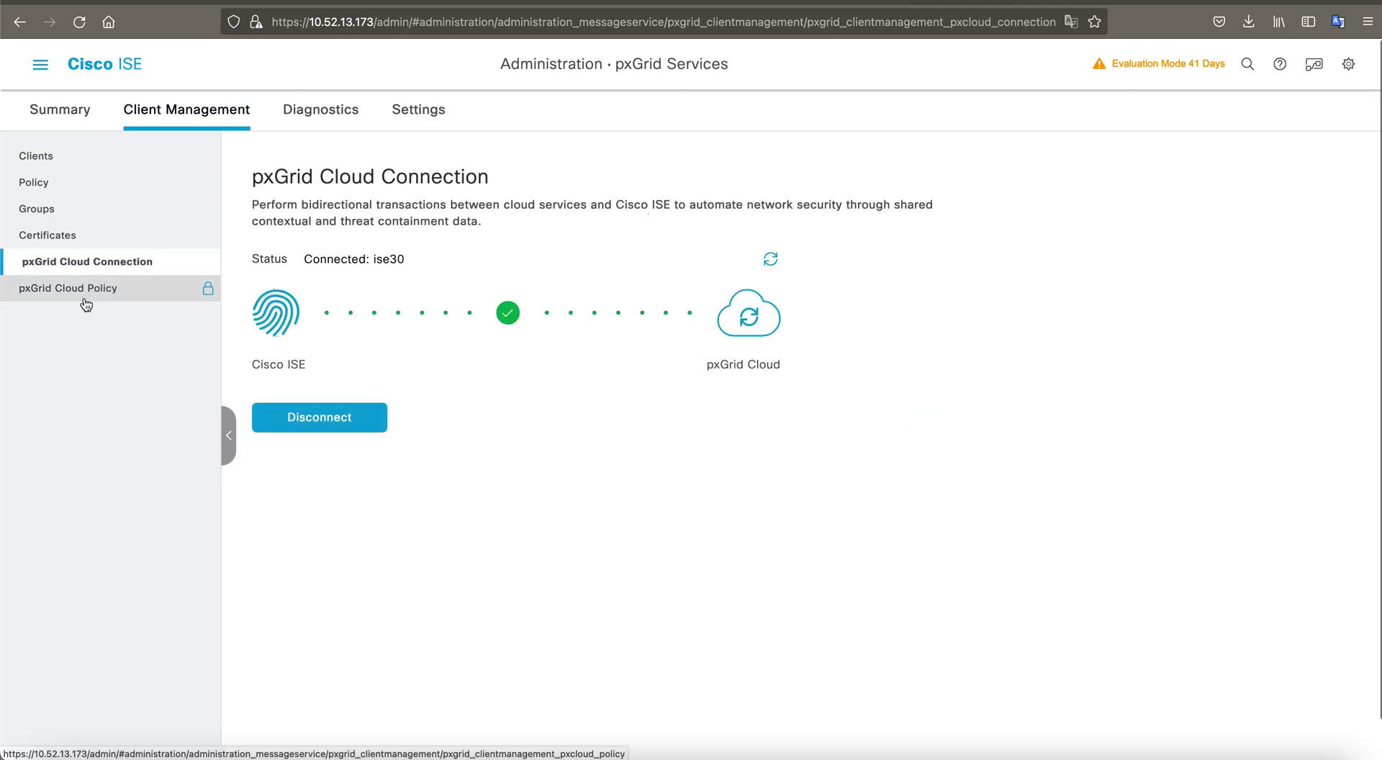
click(86, 305)
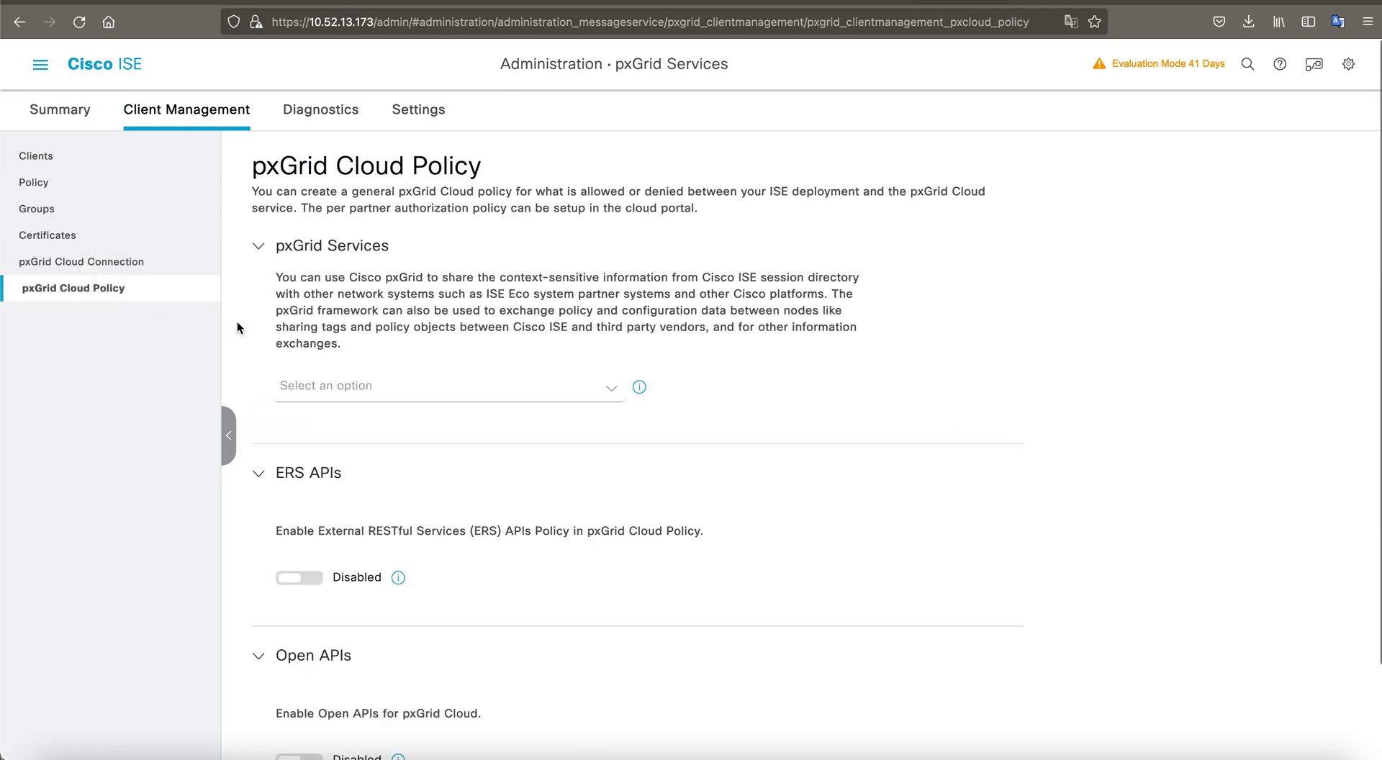
scroll(396, 418, down, 2)
scroll(396, 417, down, 1)
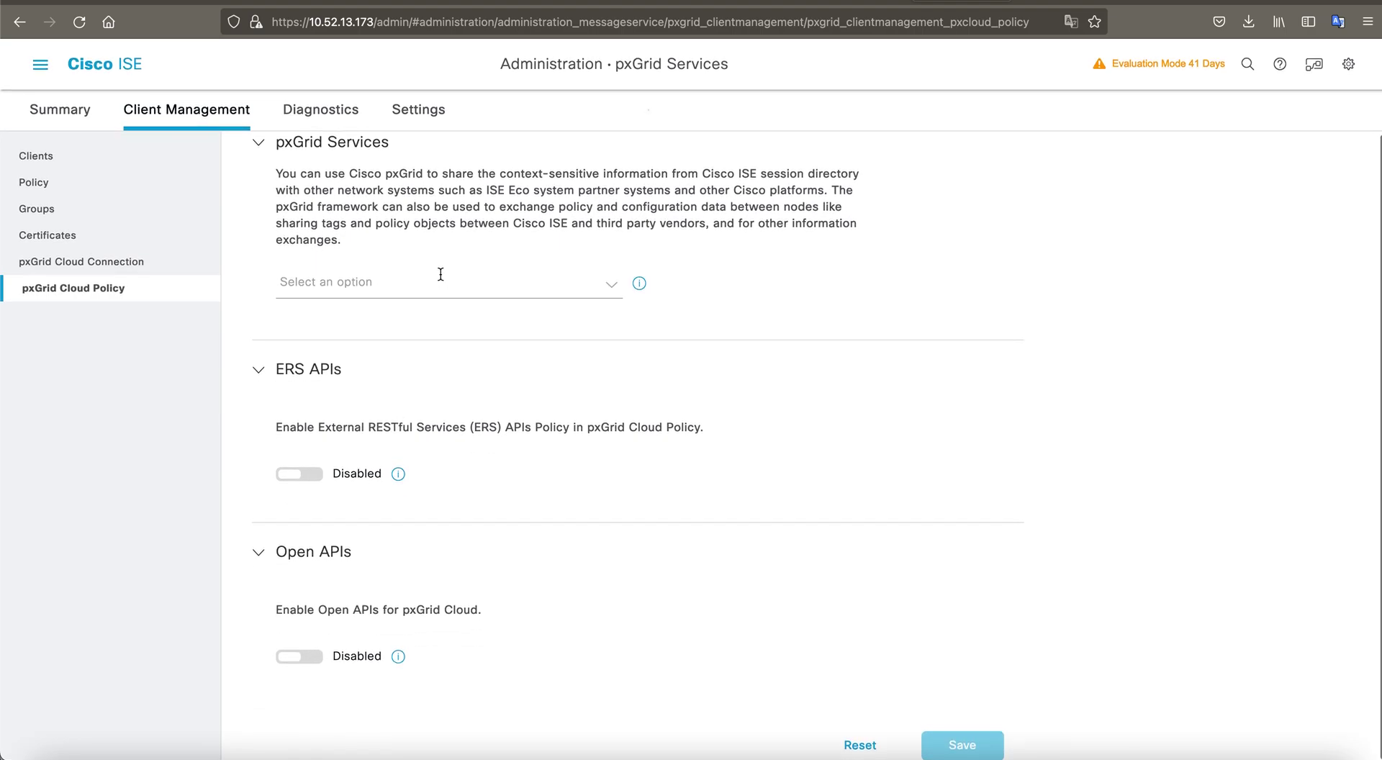
drag(359, 174, 603, 208)
scroll(417, 216, up, 1)
click(421, 216)
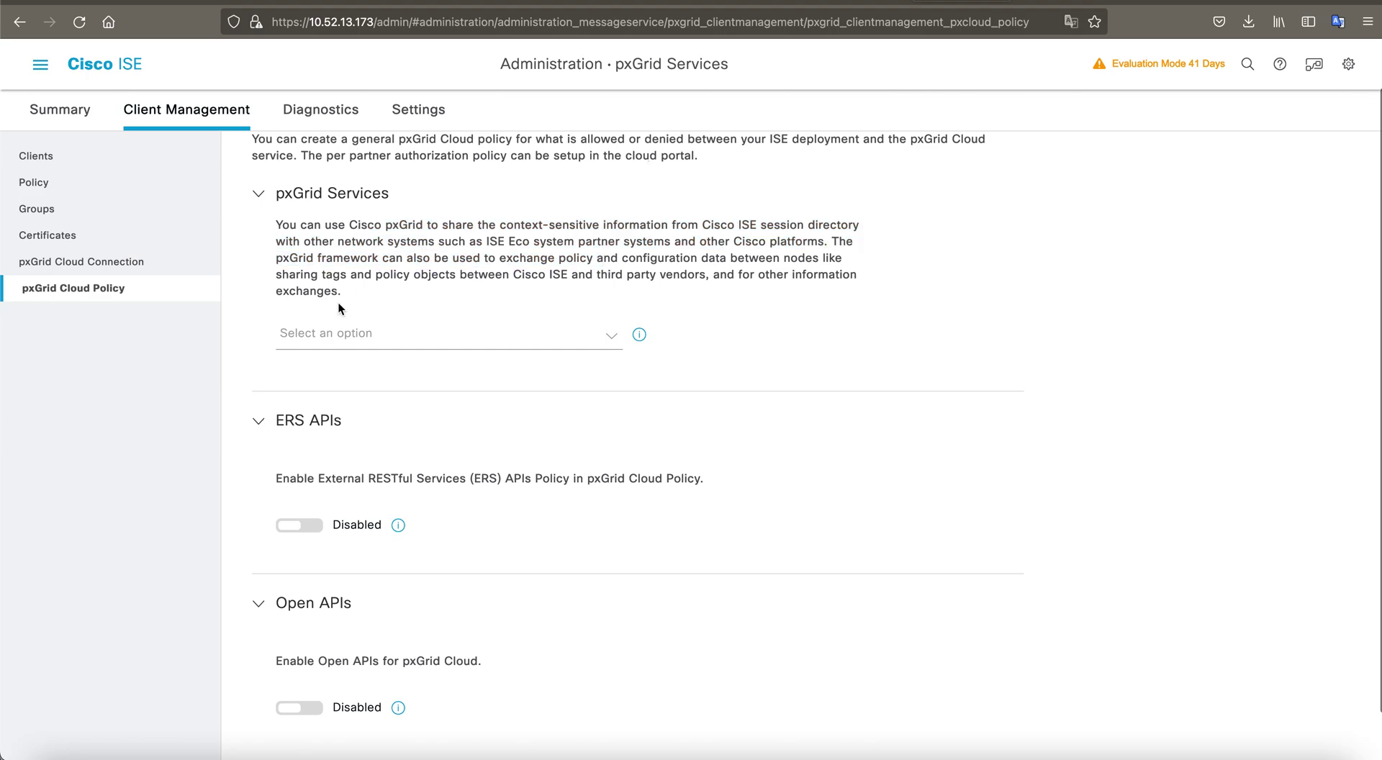
scroll(401, 202, up, 1)
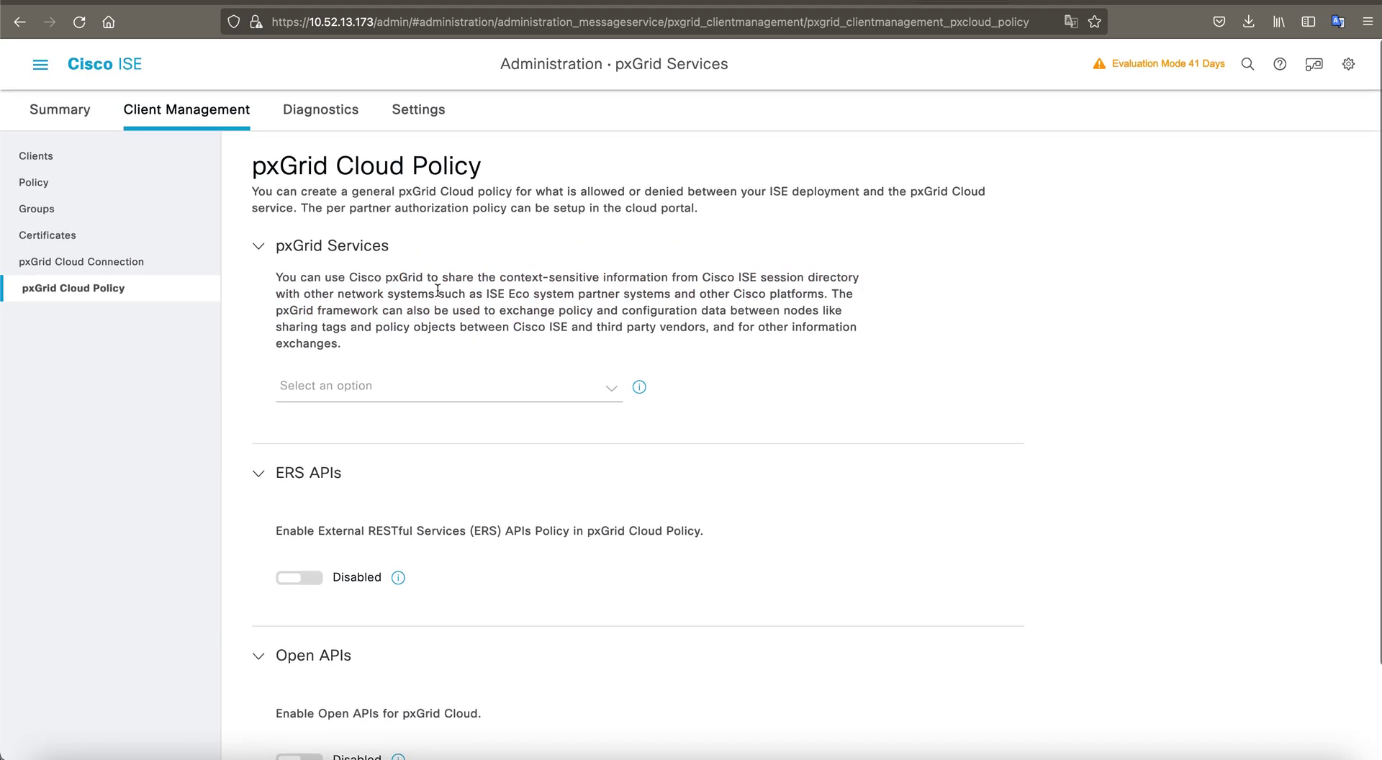
Allow TrustSec SXP, TrustSec configuration, TrustSec and Radius Failure in pxGrid Services
click(365, 385)
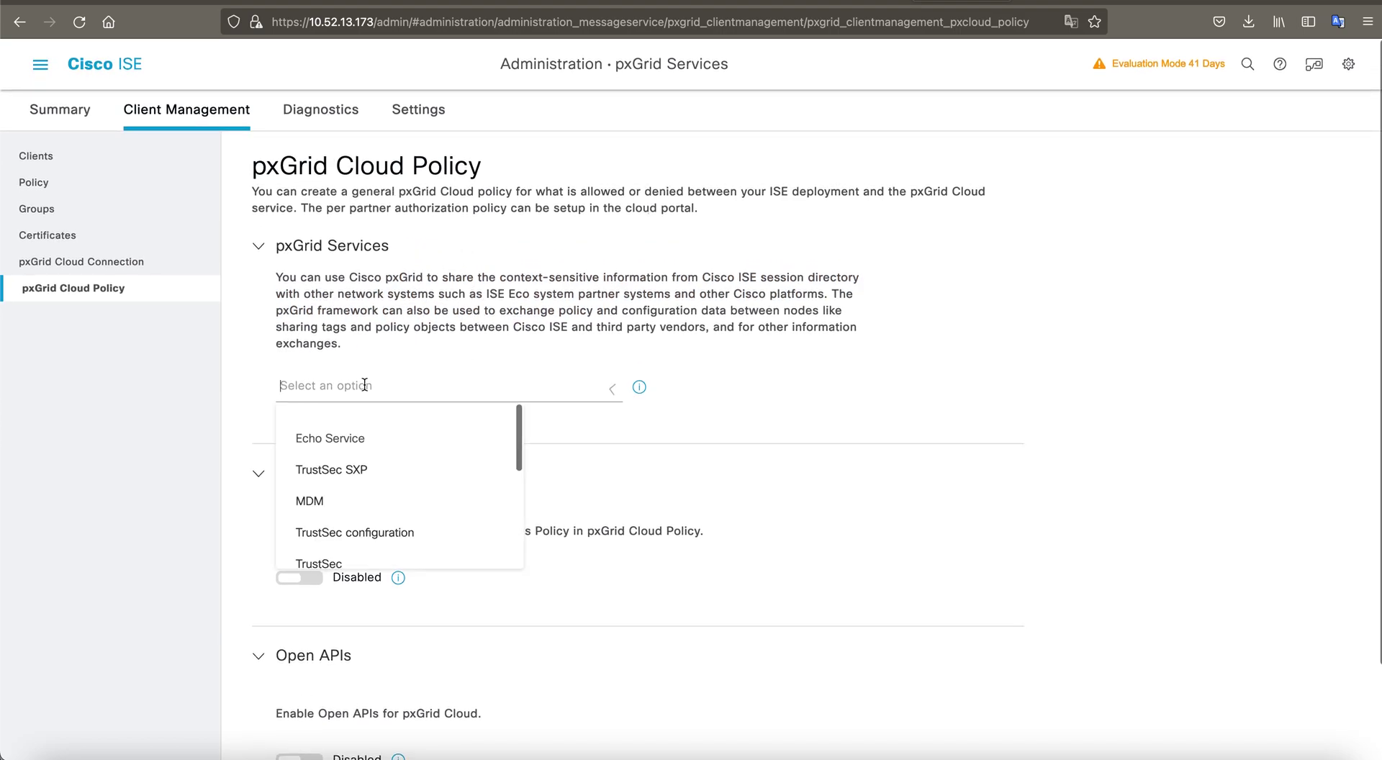
scroll(386, 480, down, 5)
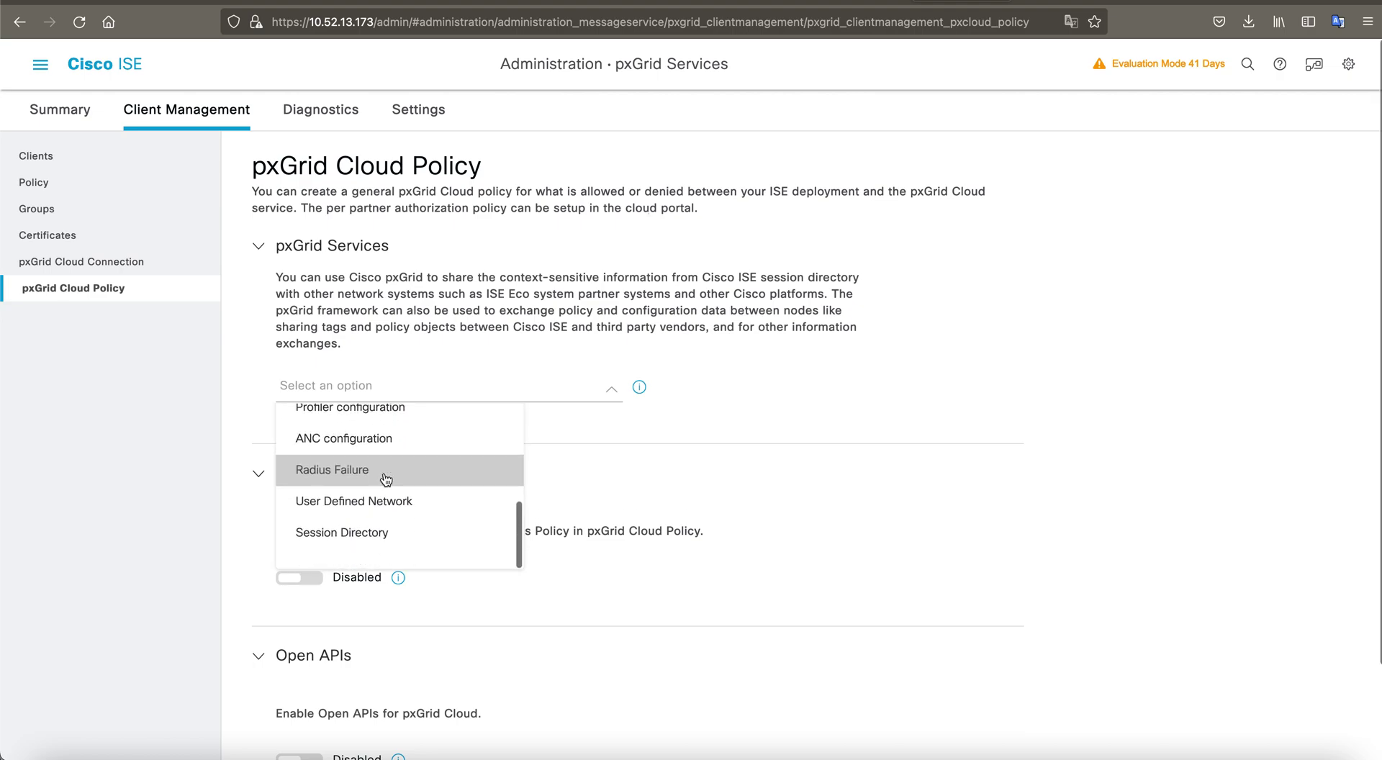
scroll(386, 480, up, 5)
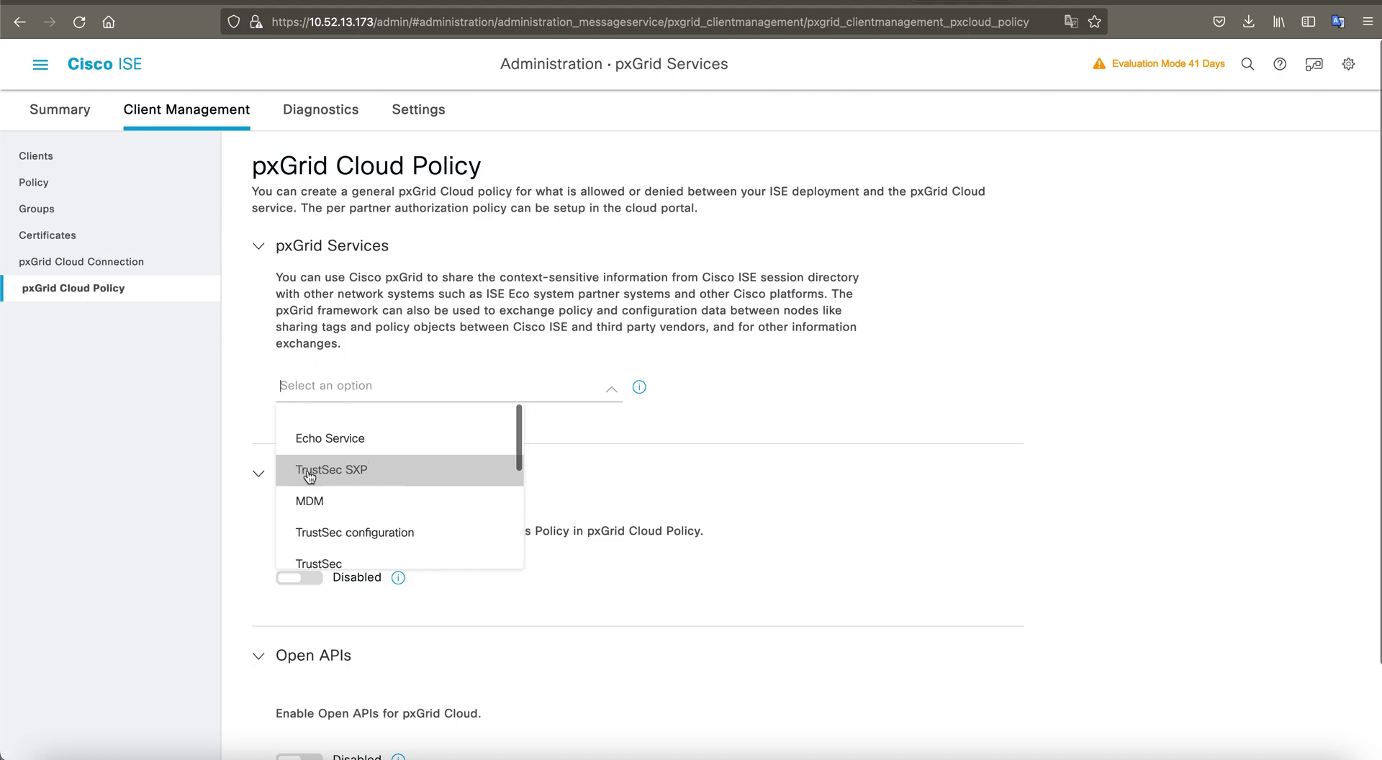
click(343, 480)
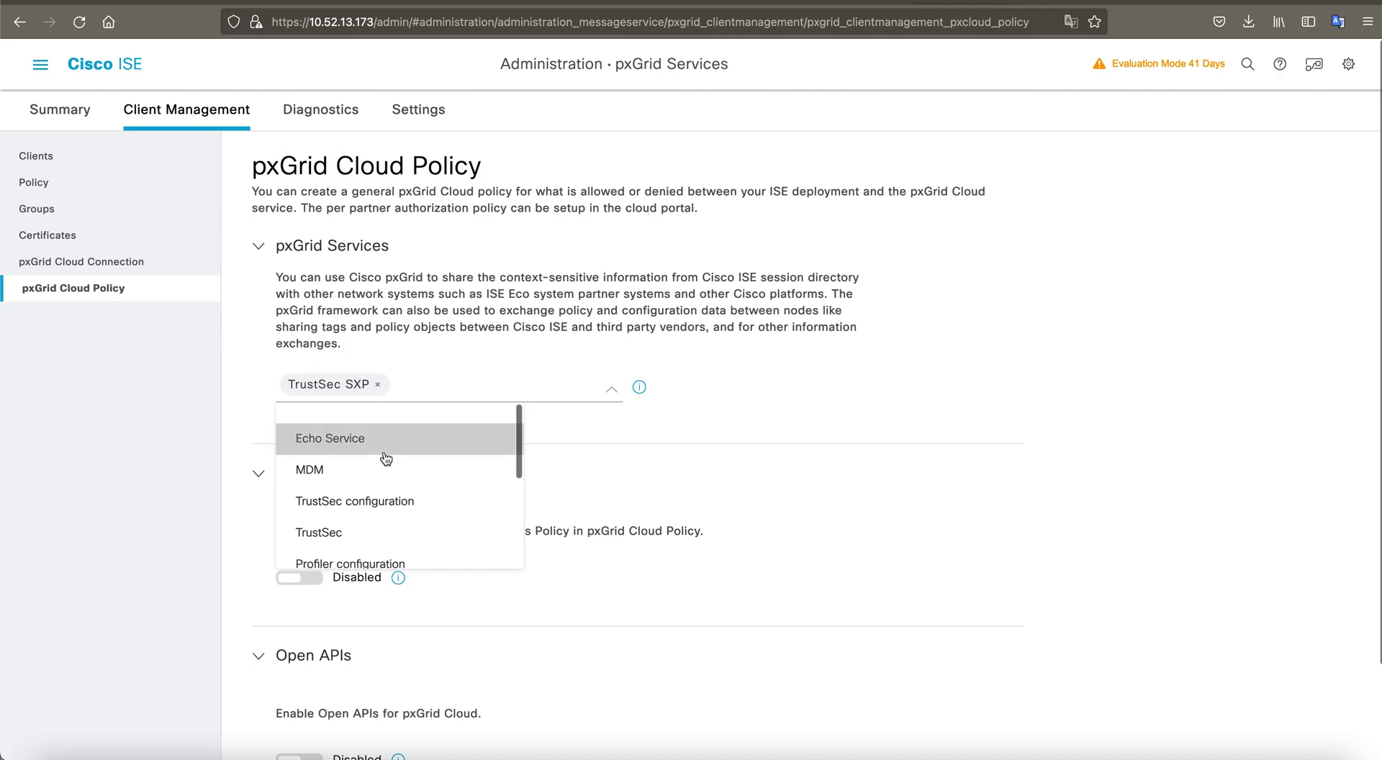
click(385, 511)
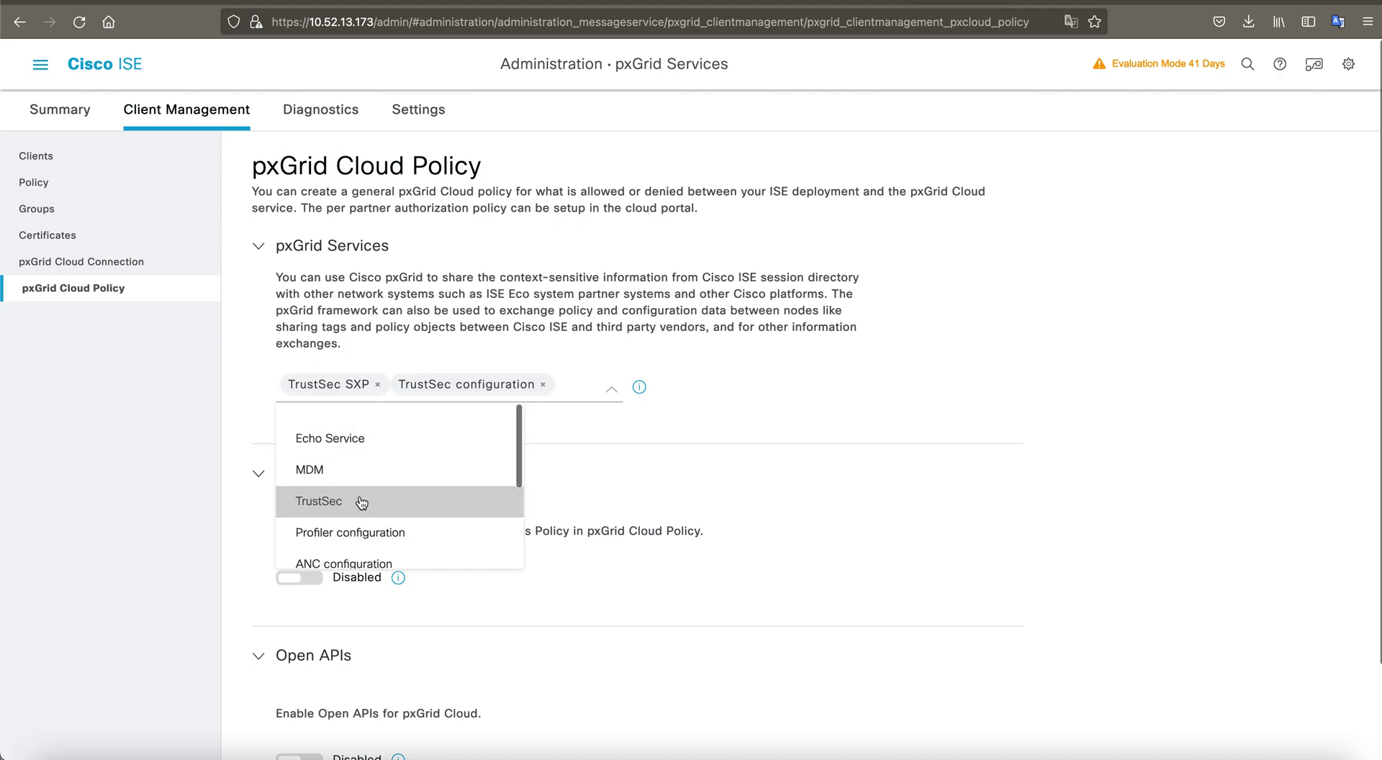
click(362, 503)
scroll(372, 554, down, 2)
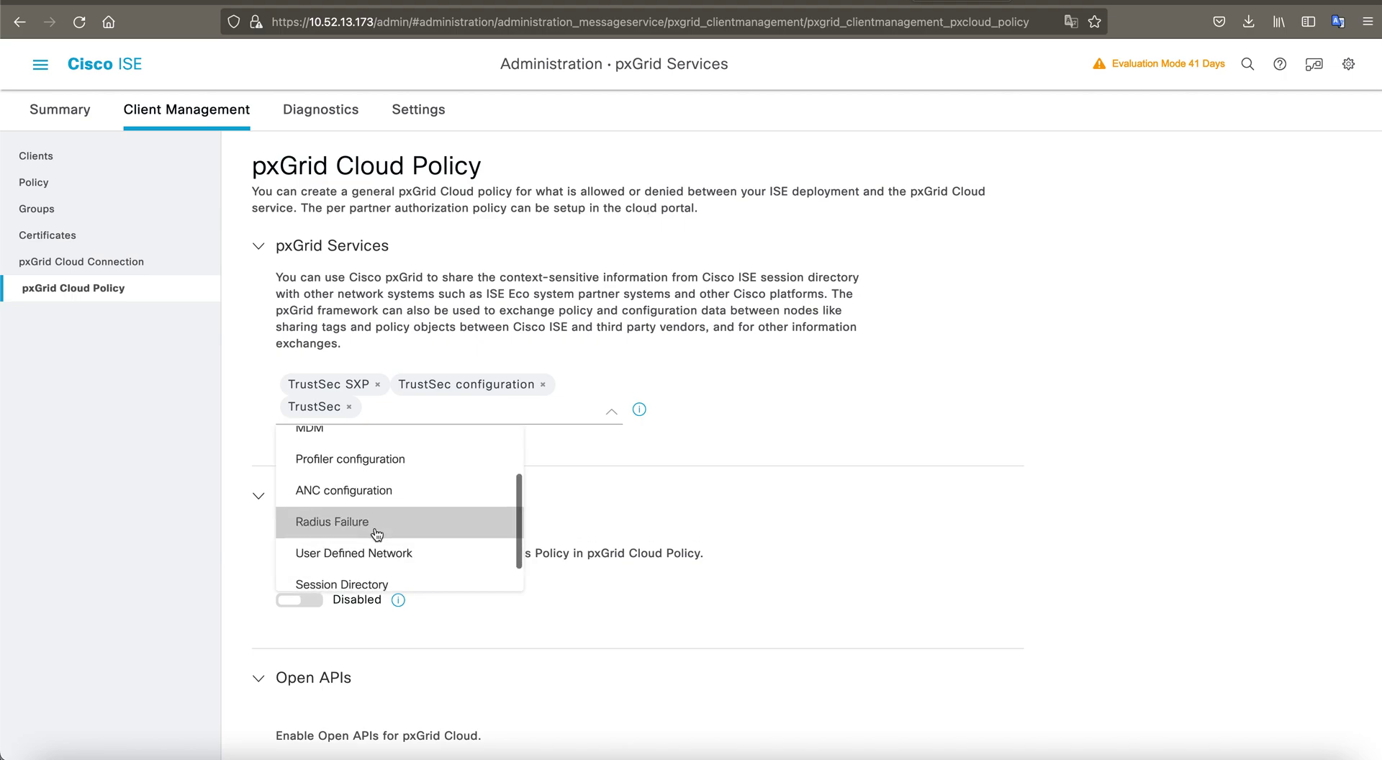
click(367, 532)
Also allow Echo, MDM, Profiler configuration, ANC configuration, User Defined Network and Session Directory
scroll(411, 503, up, 3)
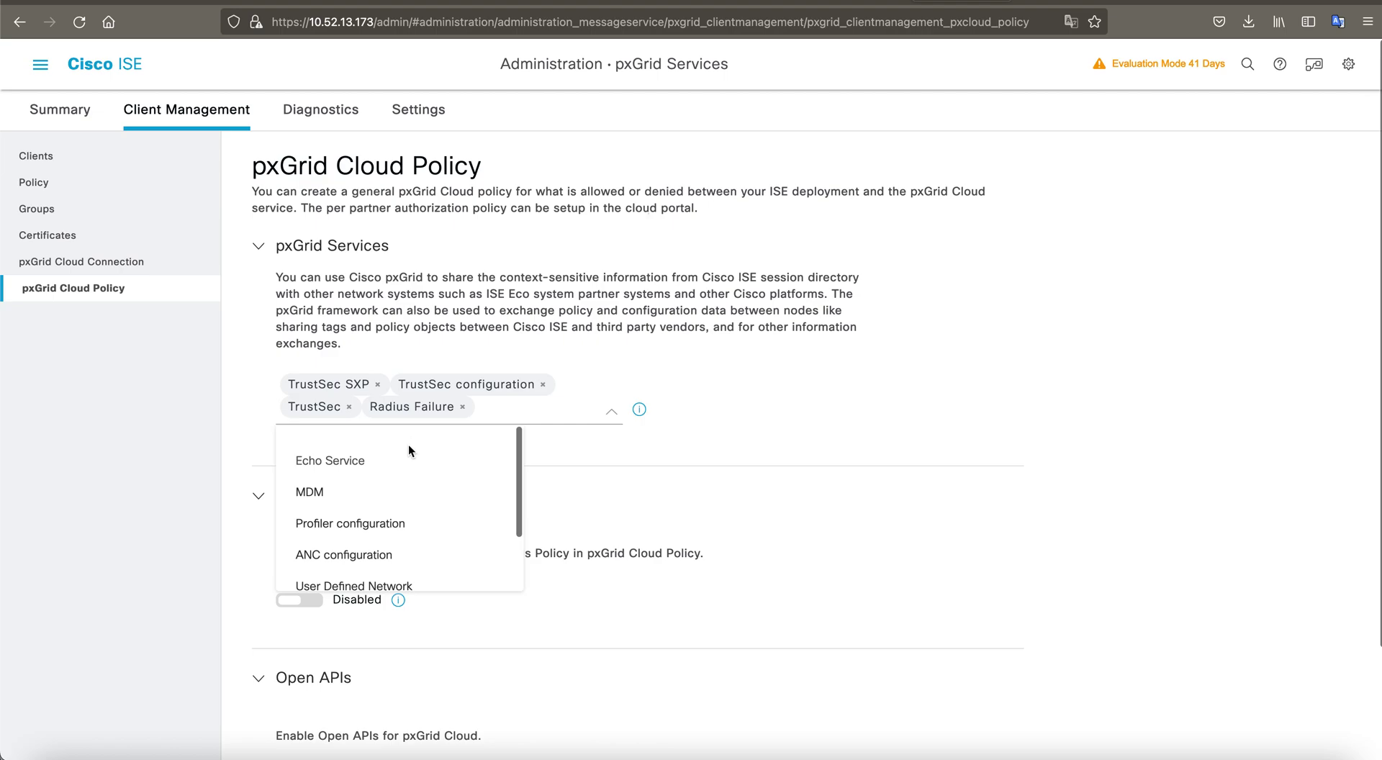
click(407, 452)
click(397, 483)
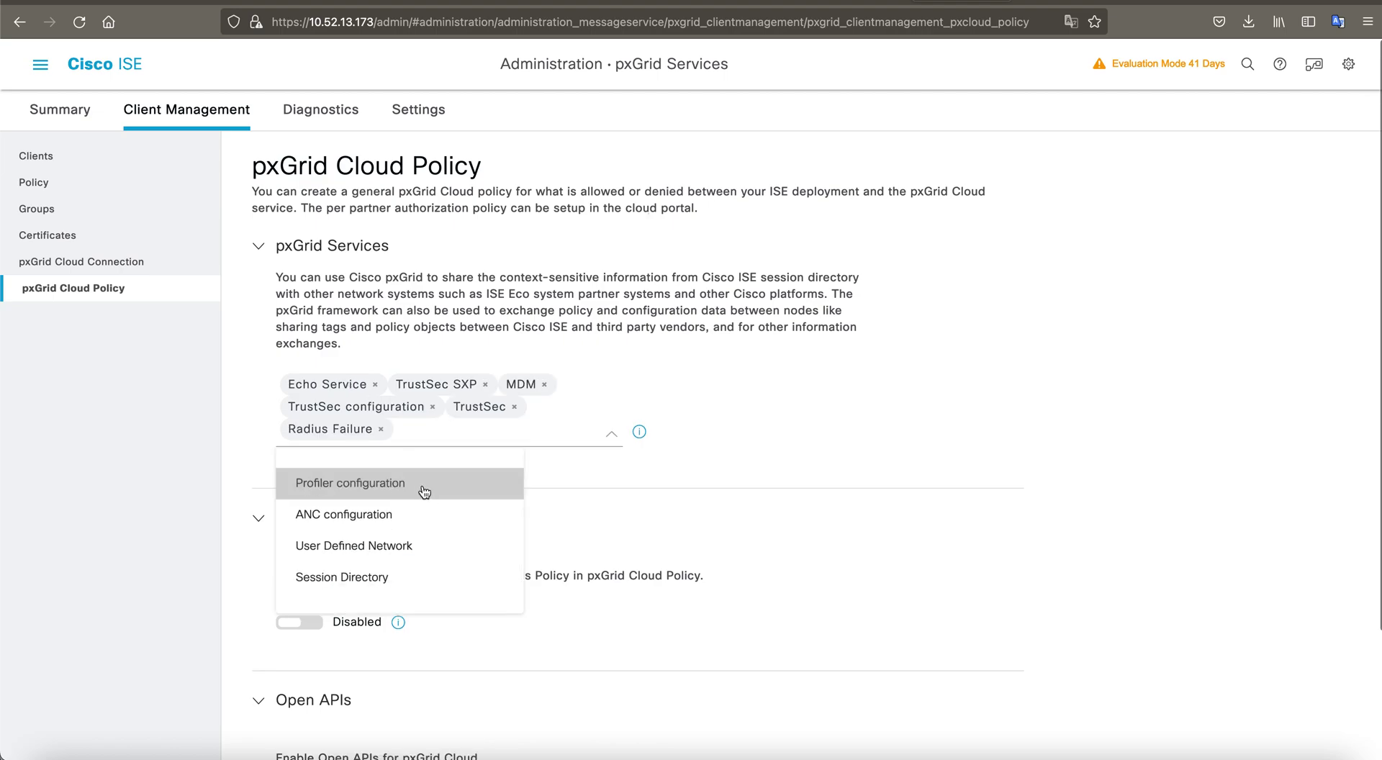
click(422, 487)
click(420, 485)
click(418, 507)
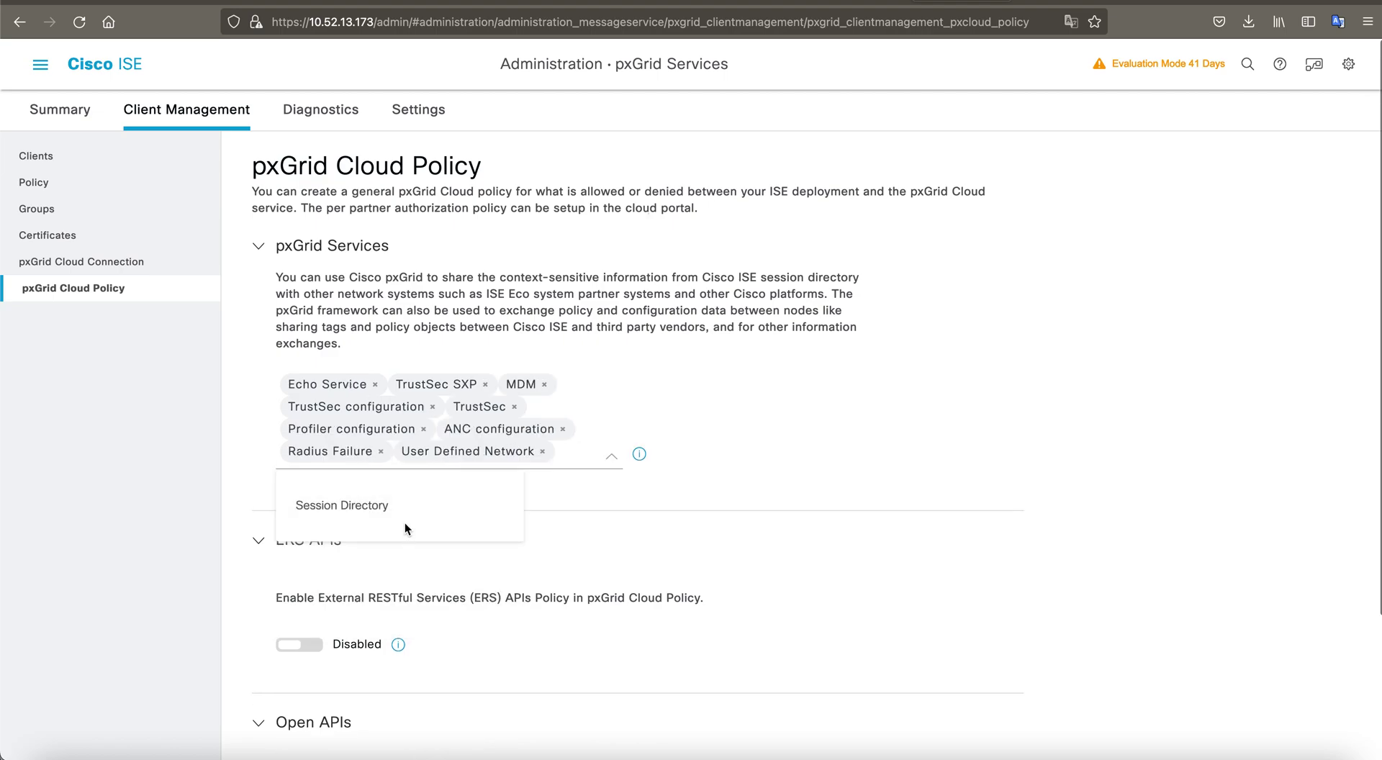
click(404, 508)
scroll(779, 472, down, 2)
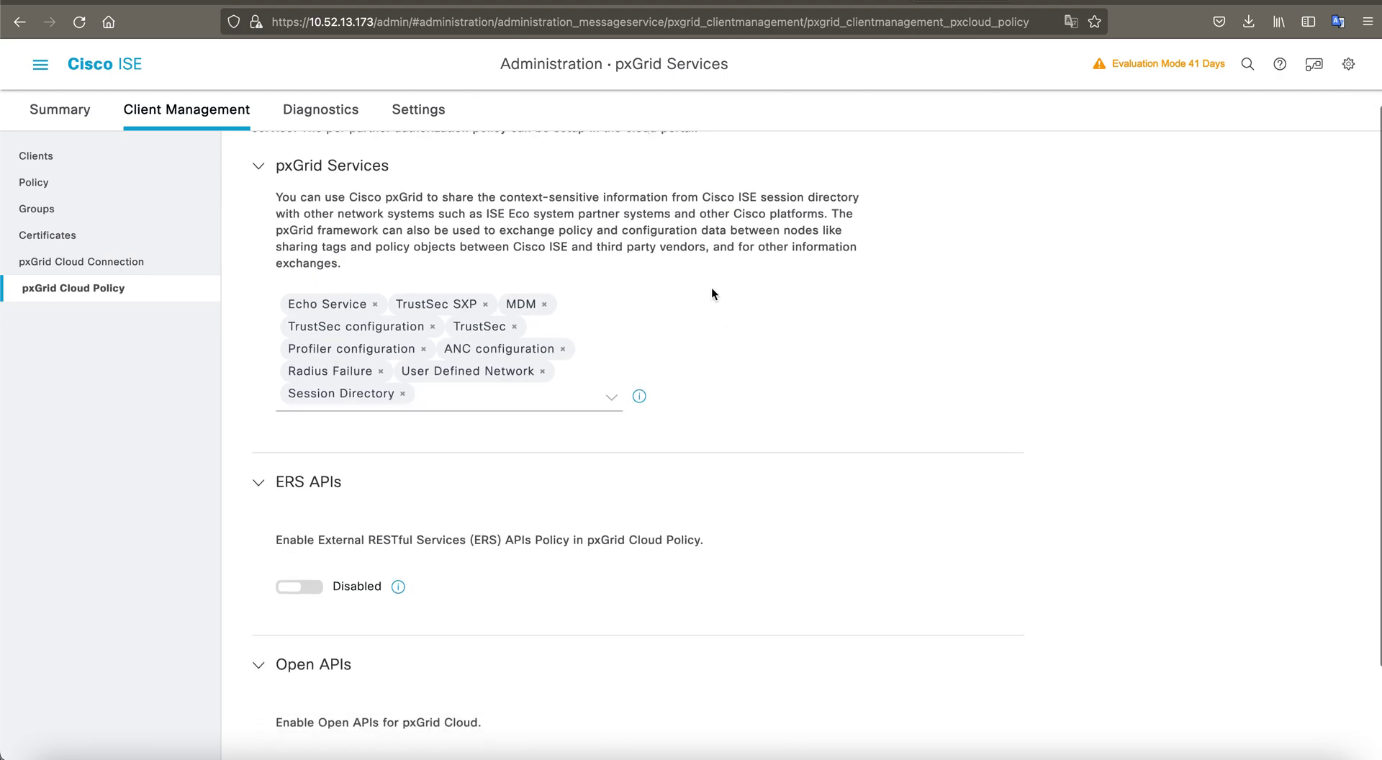
Save the pxGrid Cloud Policy with all ten services while ERS and Open APIs stay disabled
scroll(675, 429, down, 3)
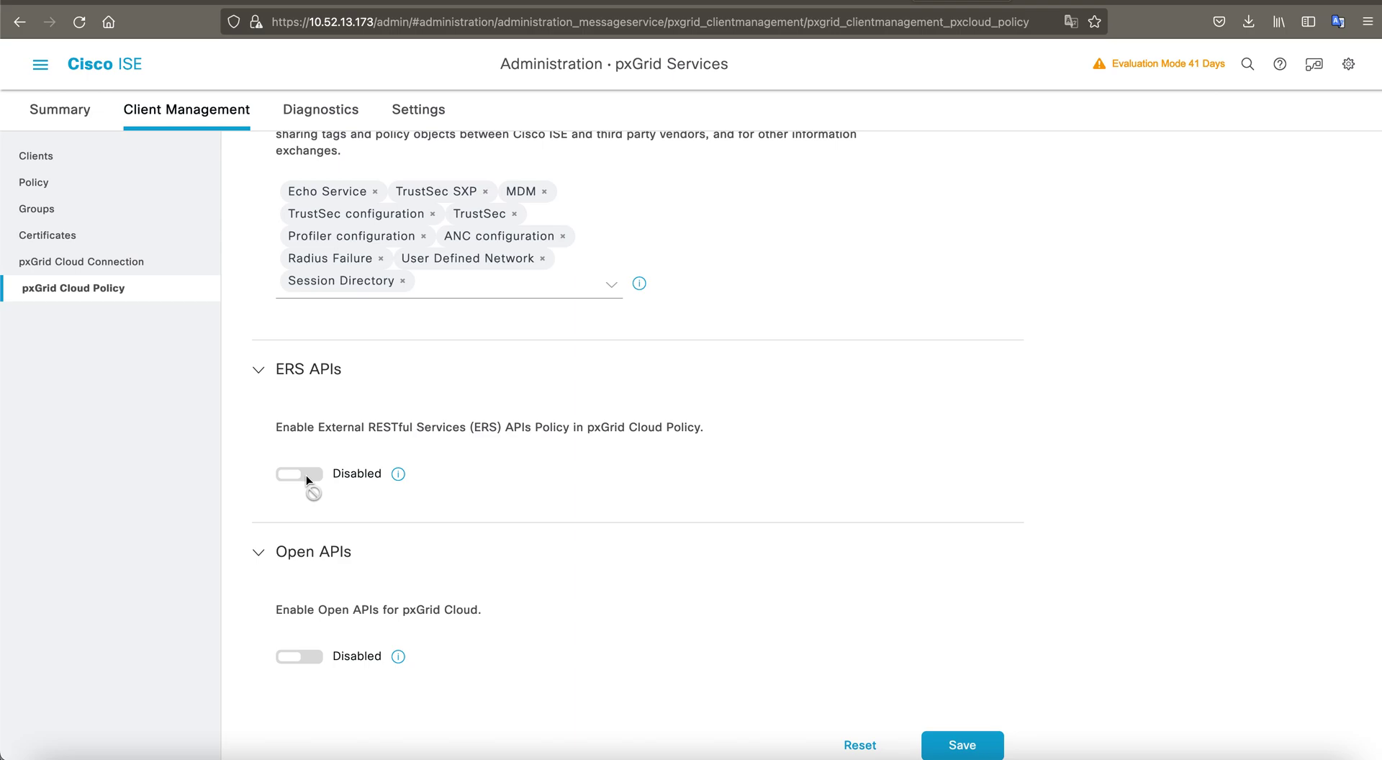
mouse_move(403, 474)
click(944, 743)
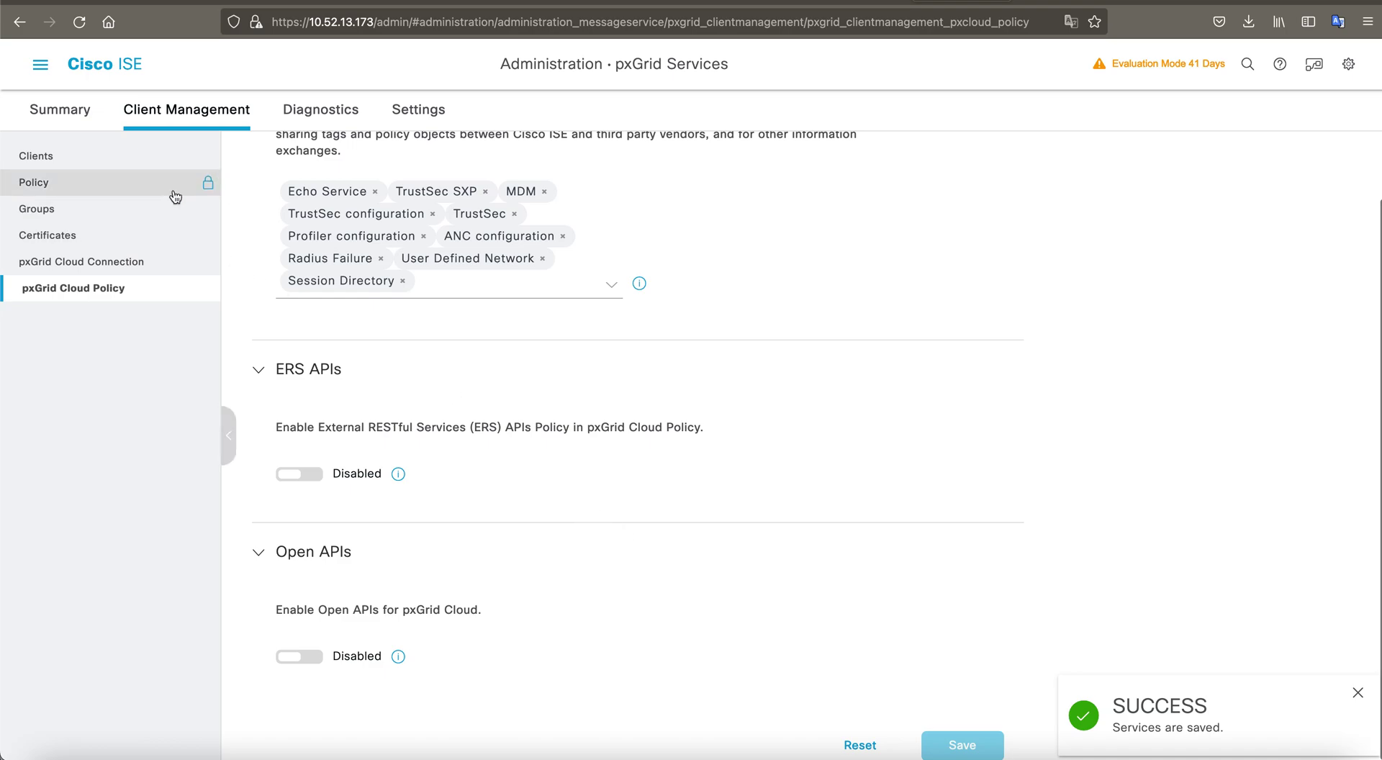
In System > API Settings, switch on ERS (Read/Write) and Open API (Read/Write)
click(40, 65)
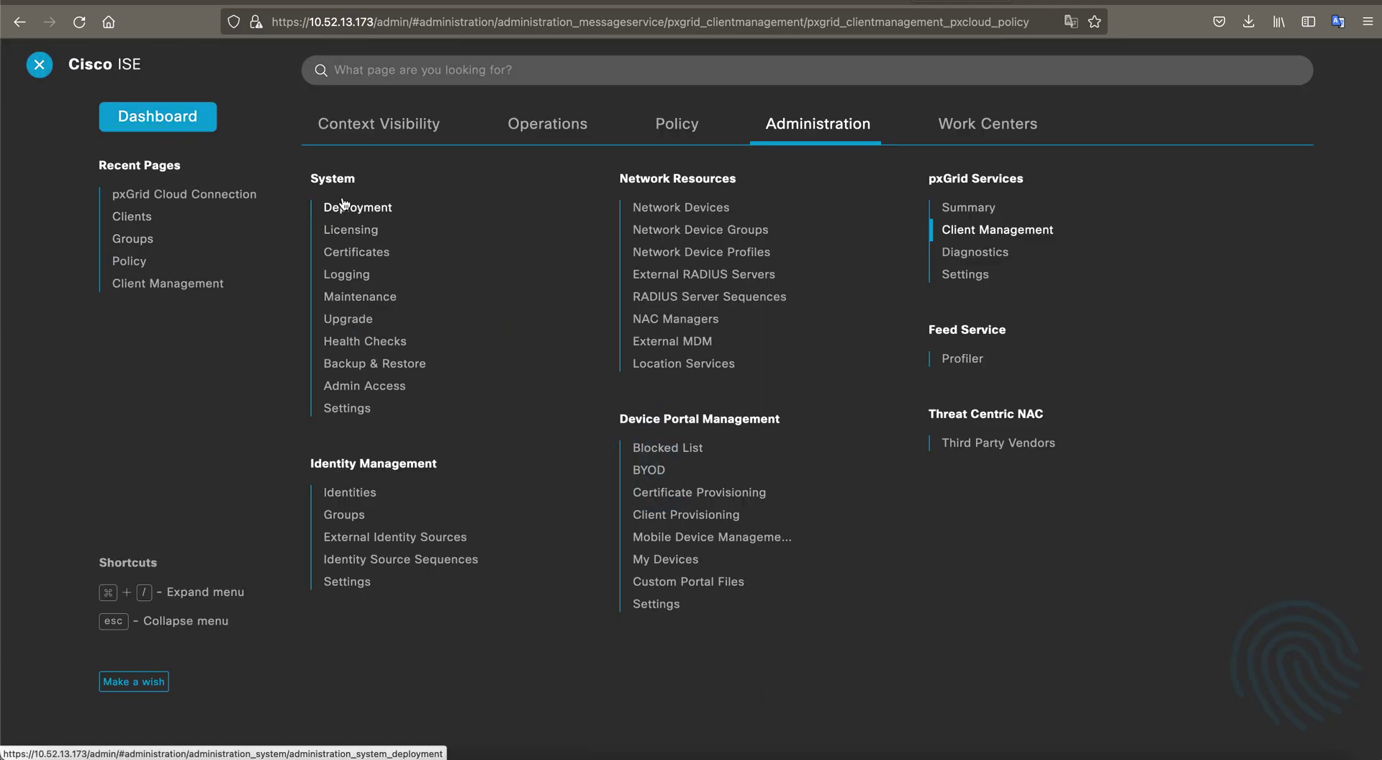
click(364, 408)
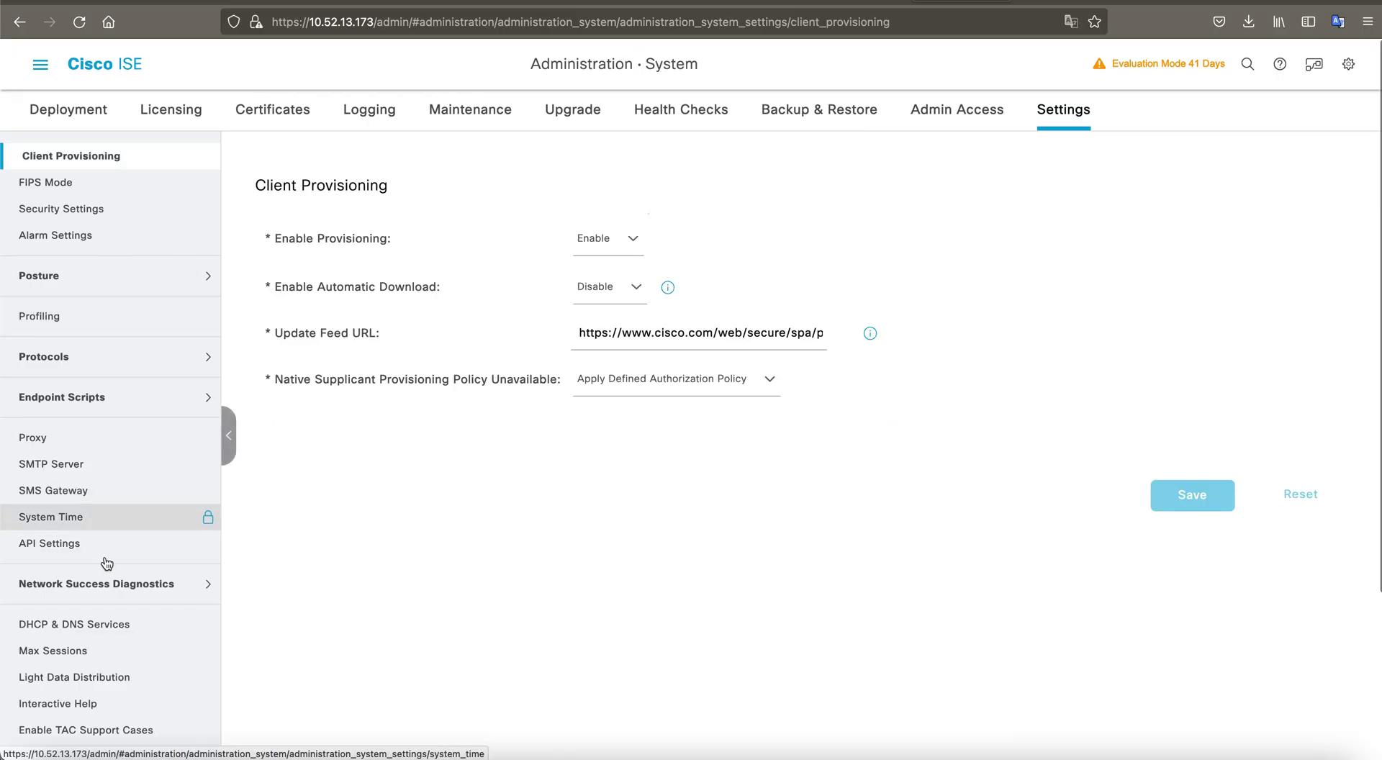
click(33, 544)
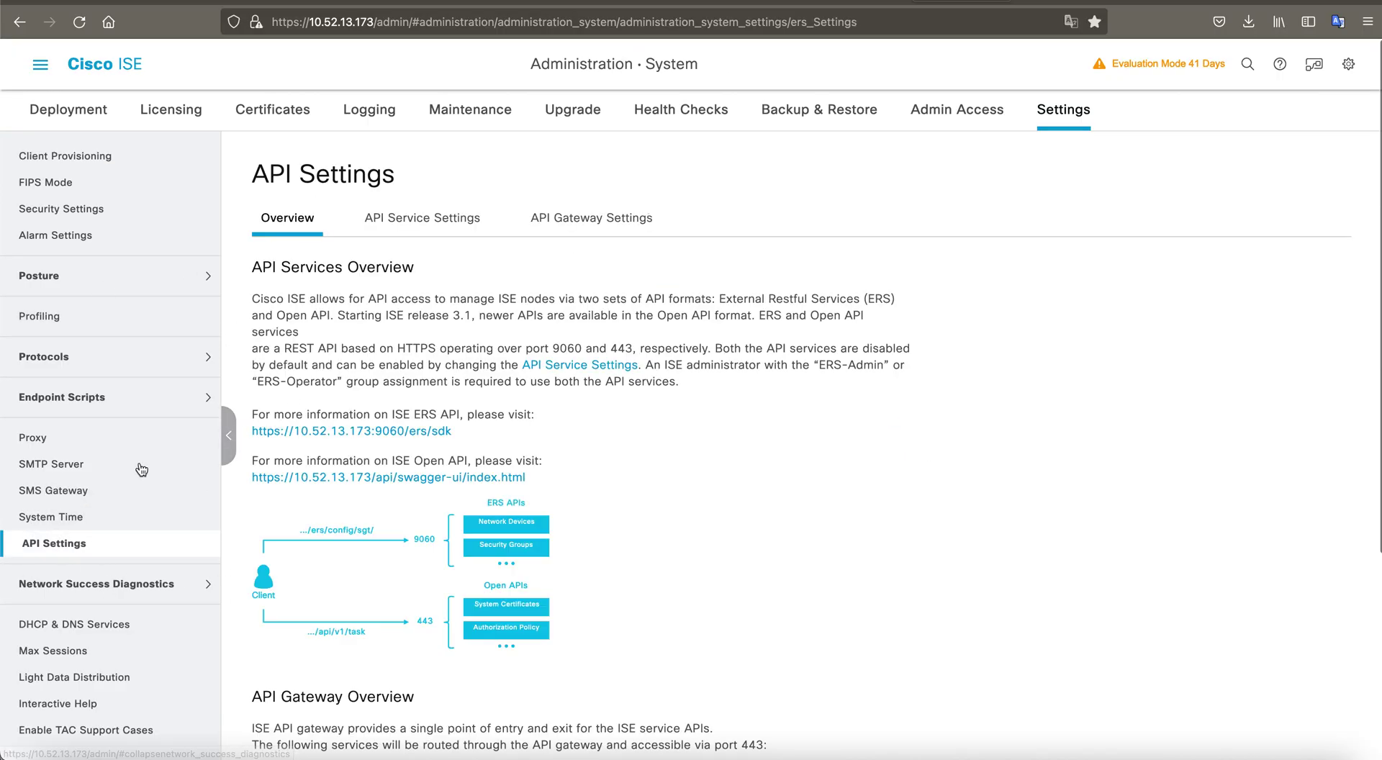
click(400, 219)
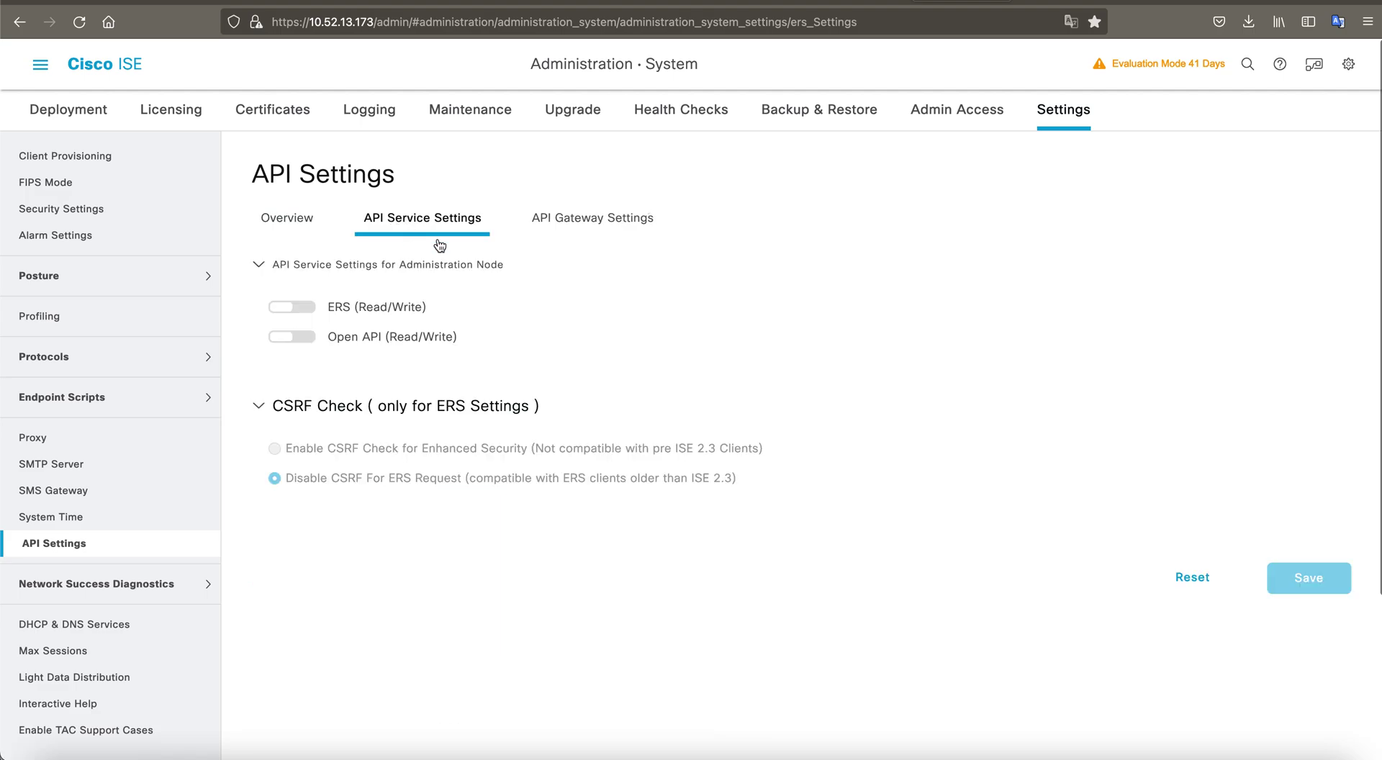
click(309, 313)
click(684, 241)
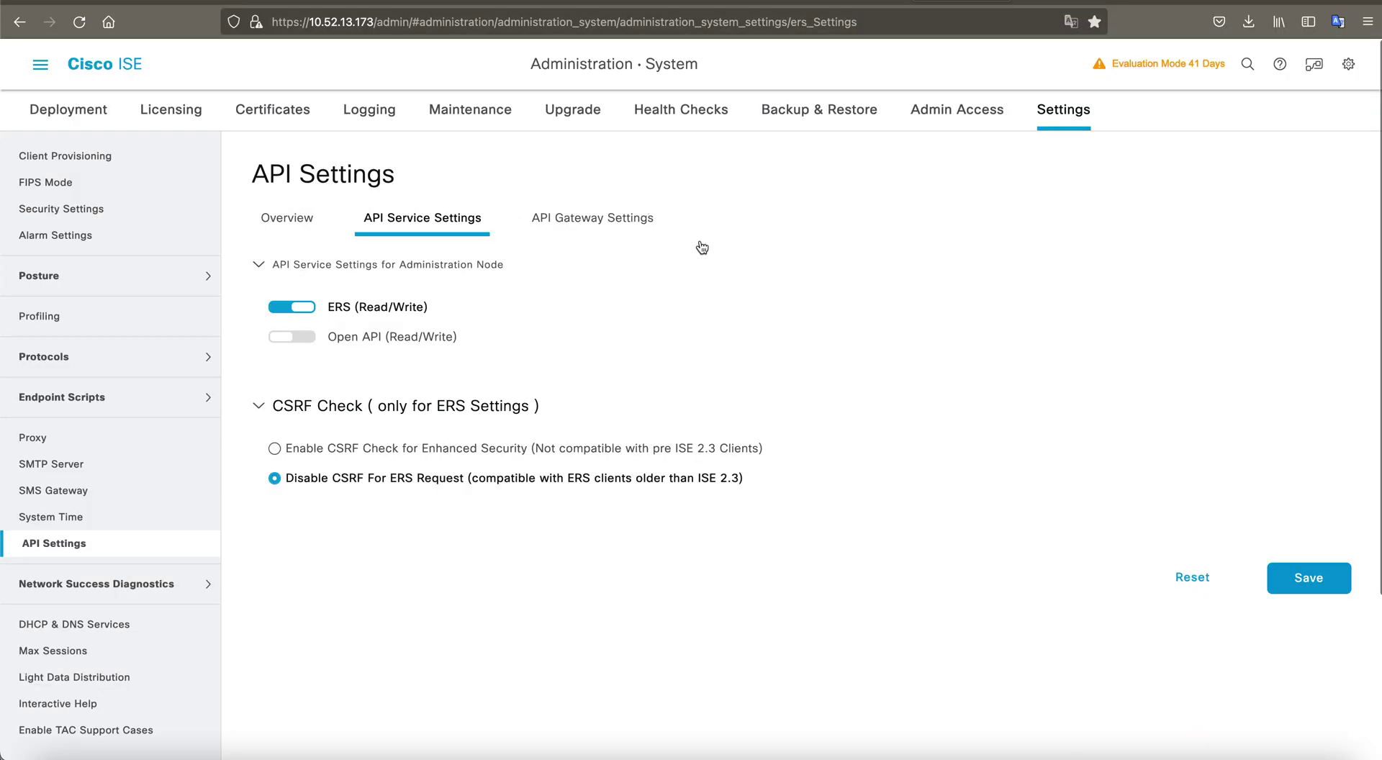
Save the API service settings and confirm the Warning dialog with OK
click(292, 336)
click(597, 225)
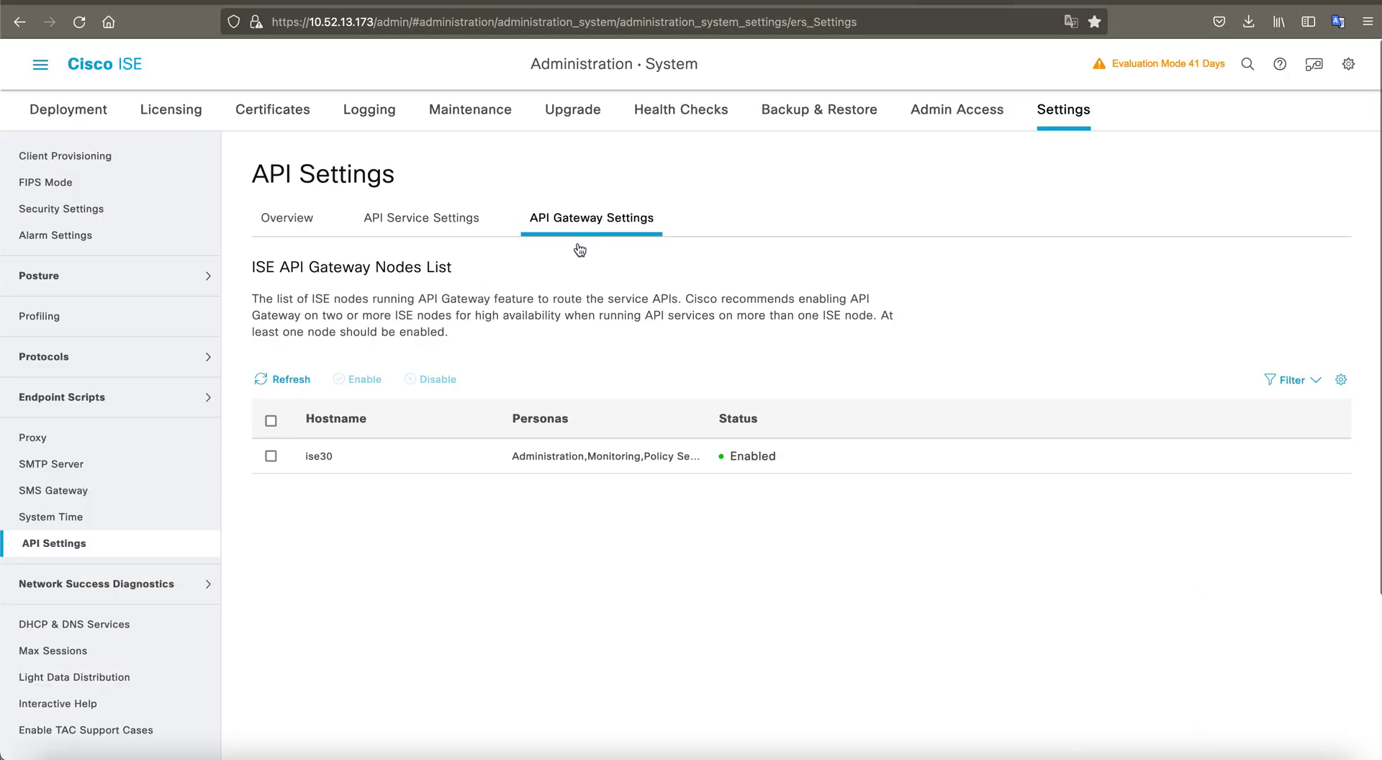
click(431, 220)
click(1307, 576)
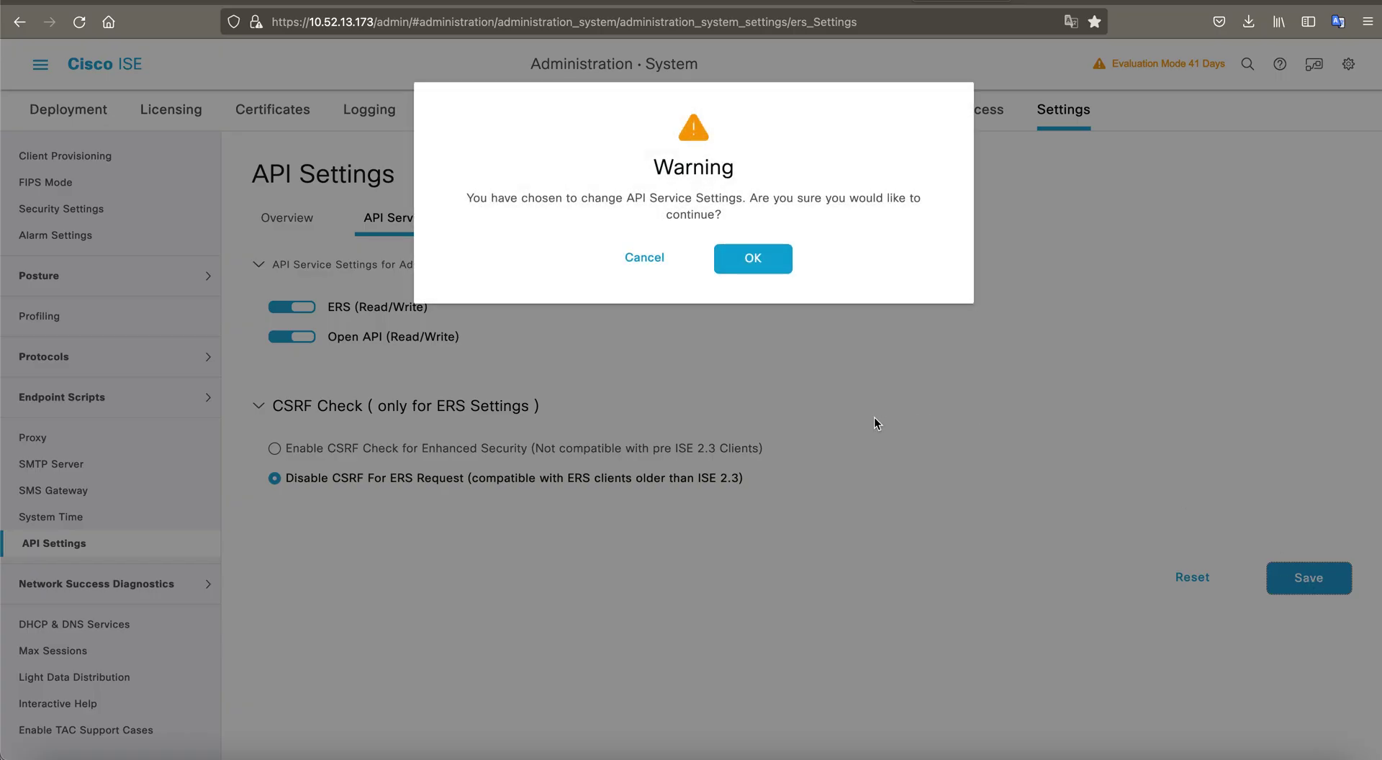
click(756, 260)
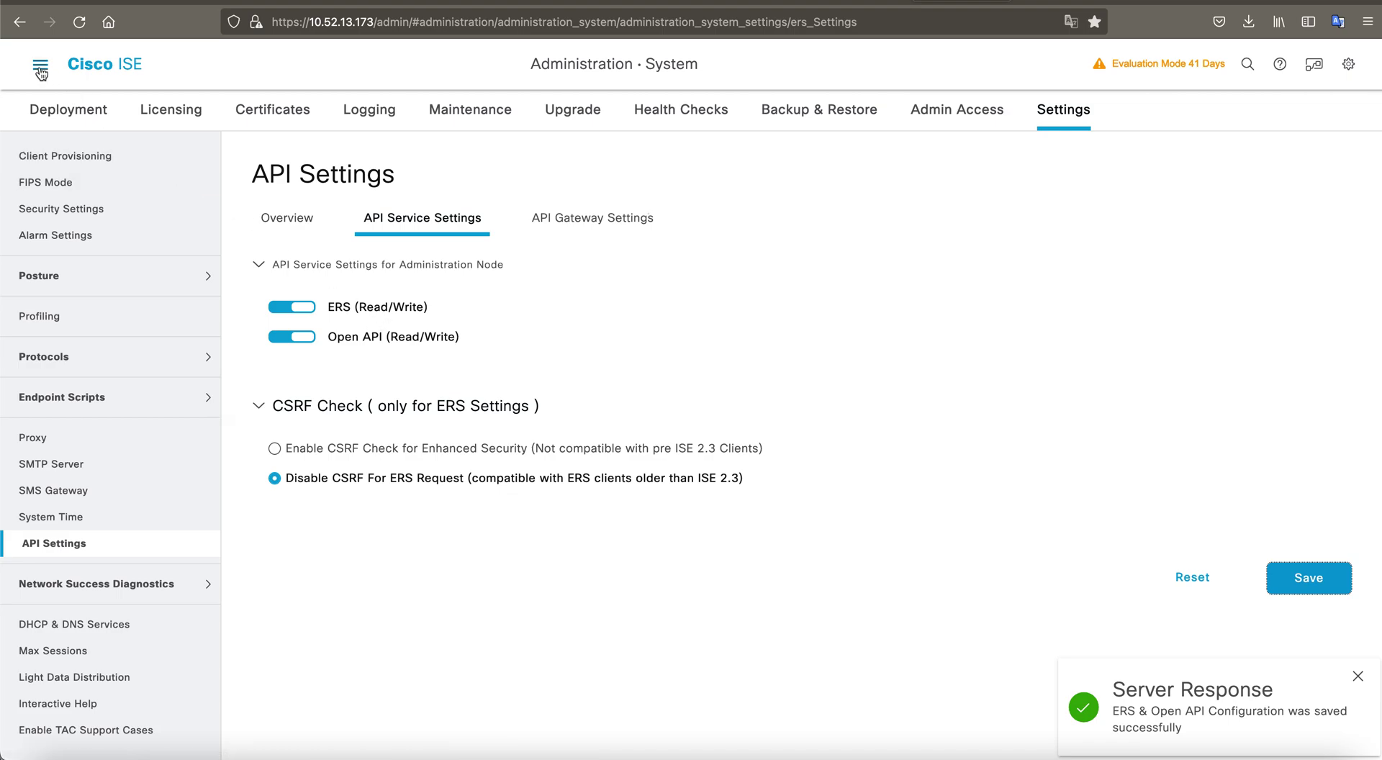
key(super+slash)
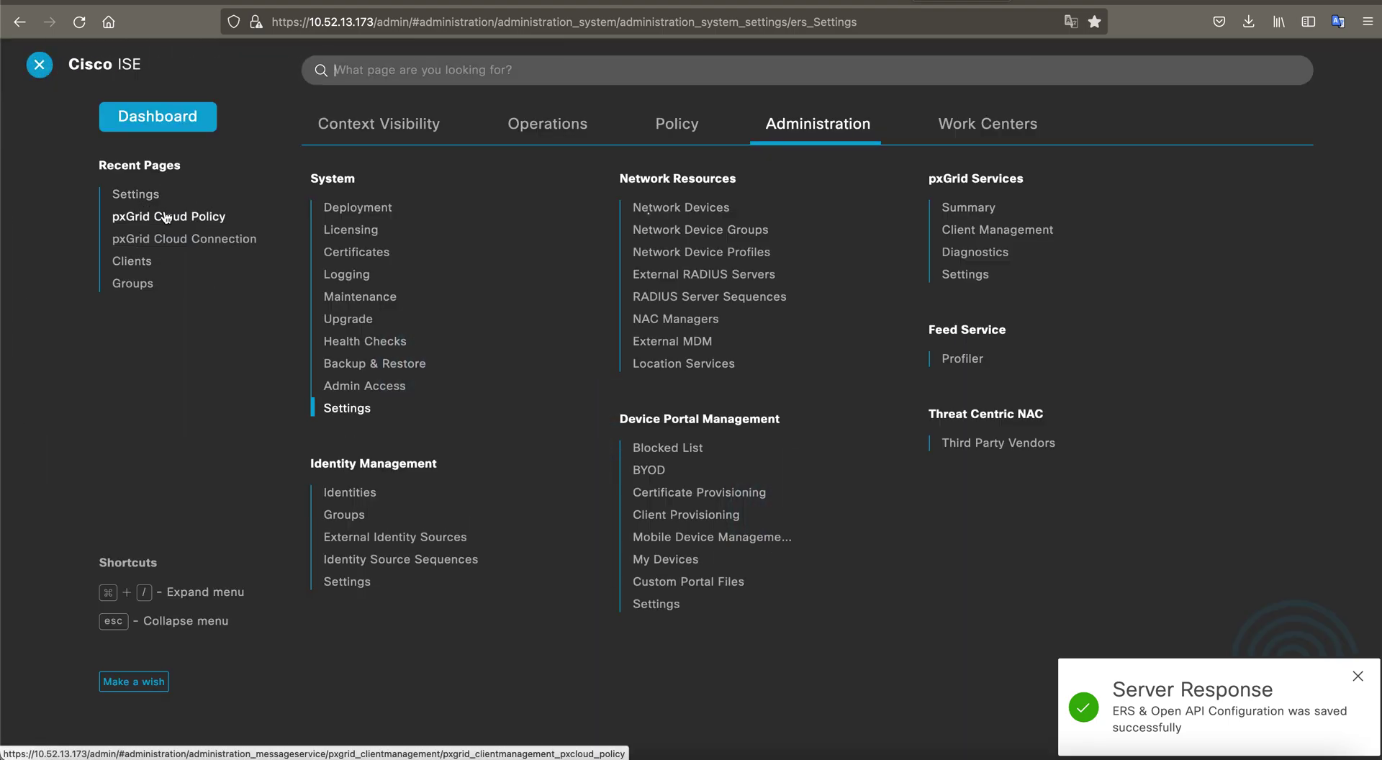
Set ERS APIs and Open APIs to Enabled (Read Only) in the pxGrid Cloud Policy and save
click(172, 218)
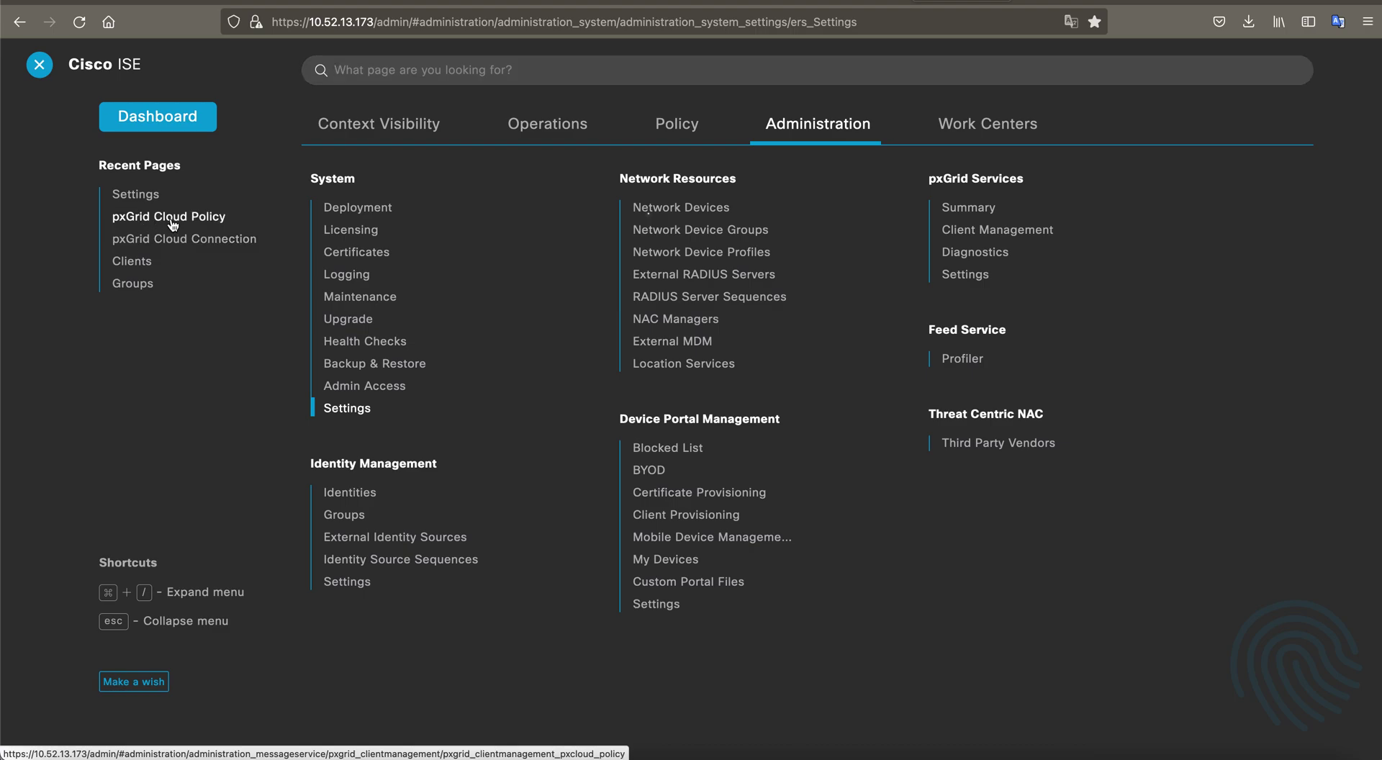
scroll(325, 425, down, 5)
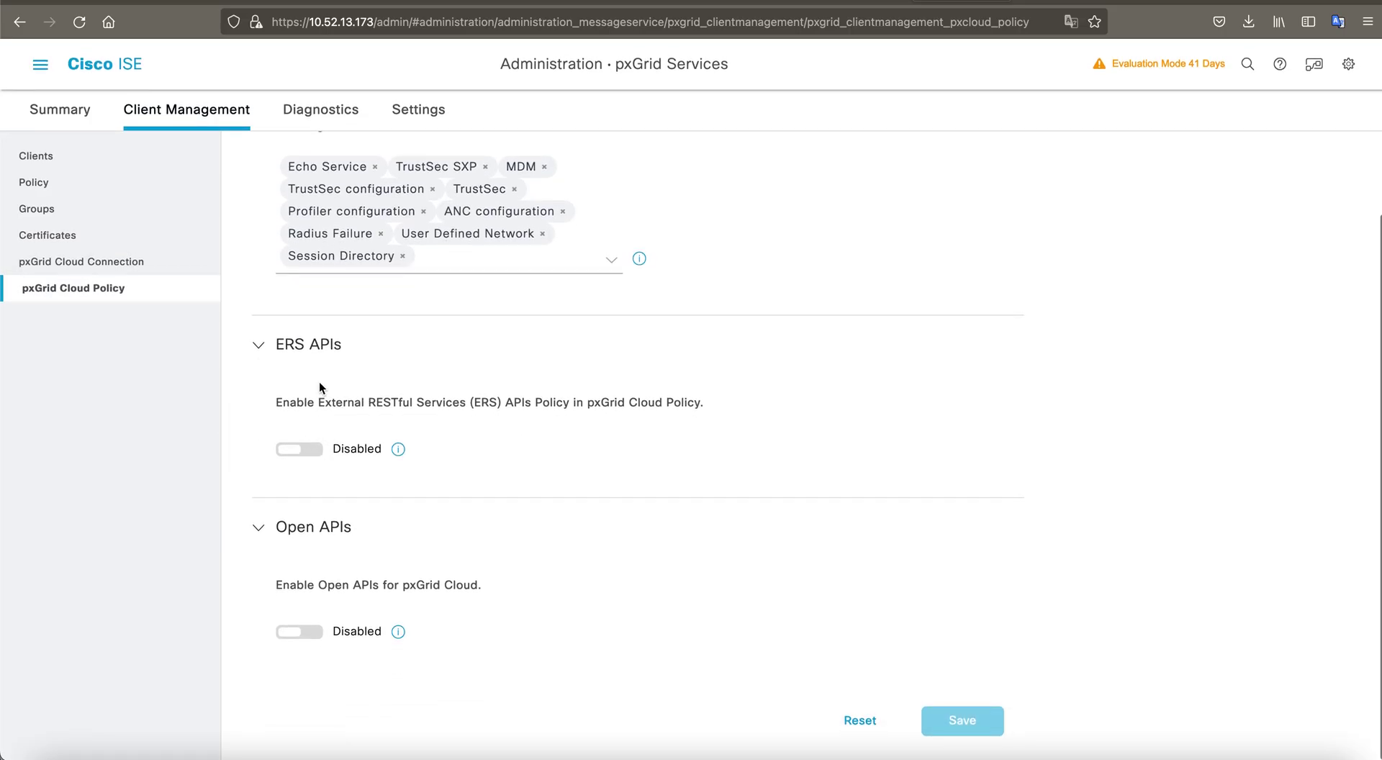
click(308, 451)
scroll(350, 534, down, 1)
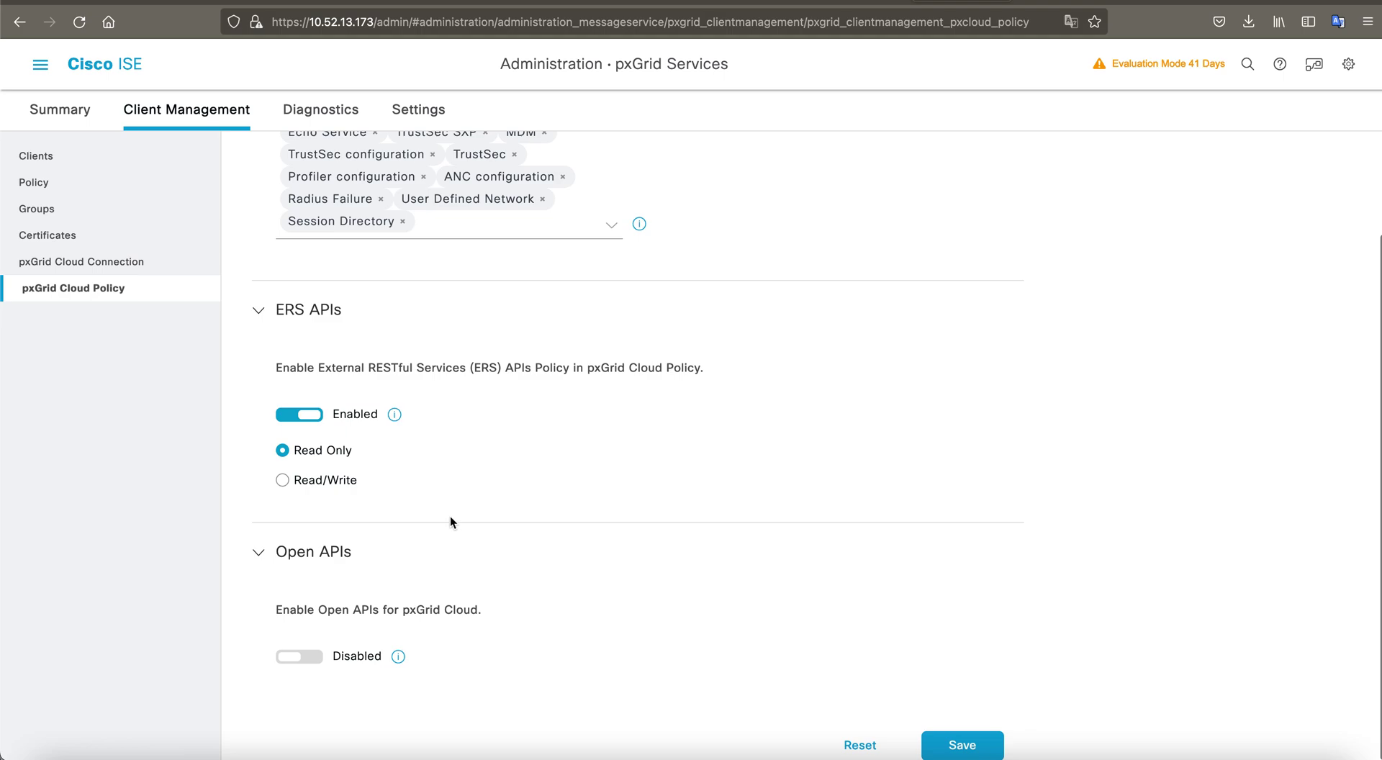
drag(288, 553, 364, 551)
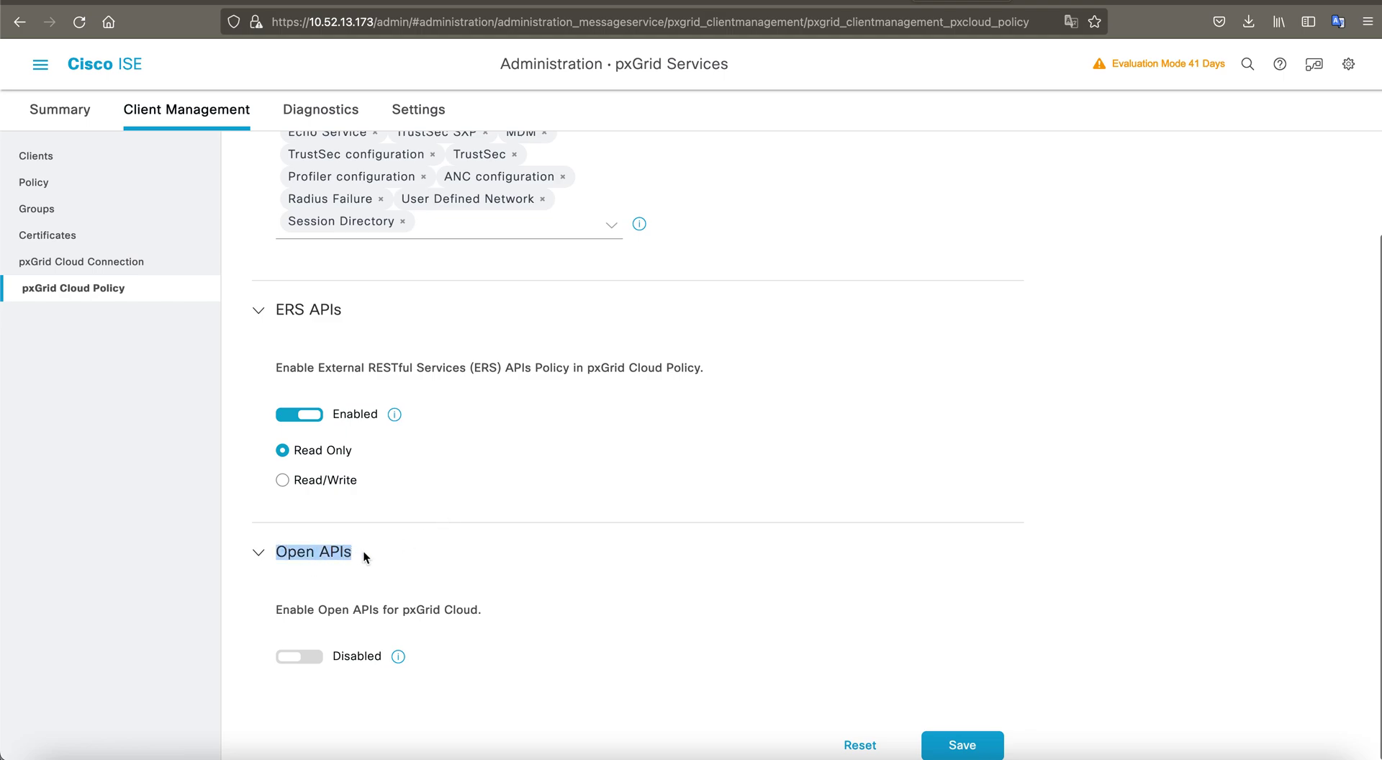
click(376, 589)
click(306, 657)
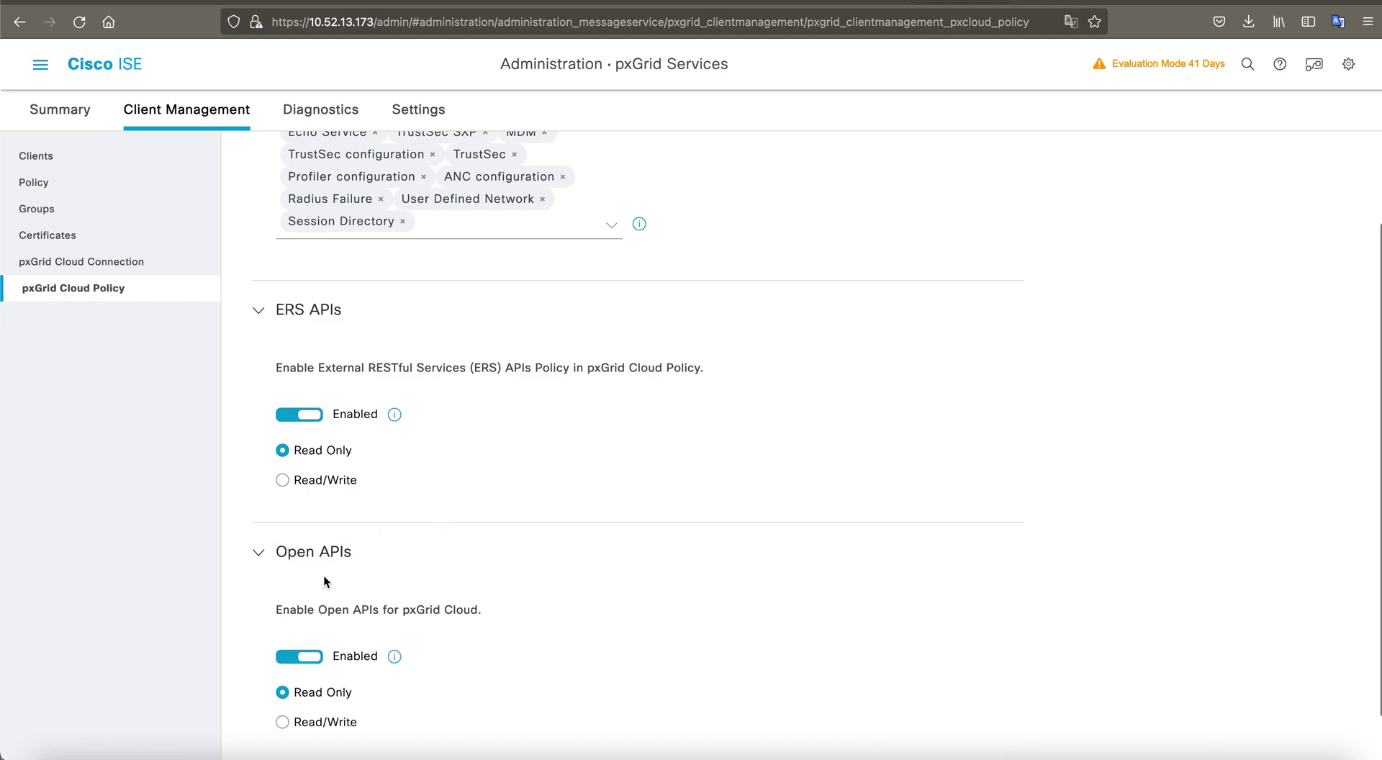
scroll(332, 605, down, 1)
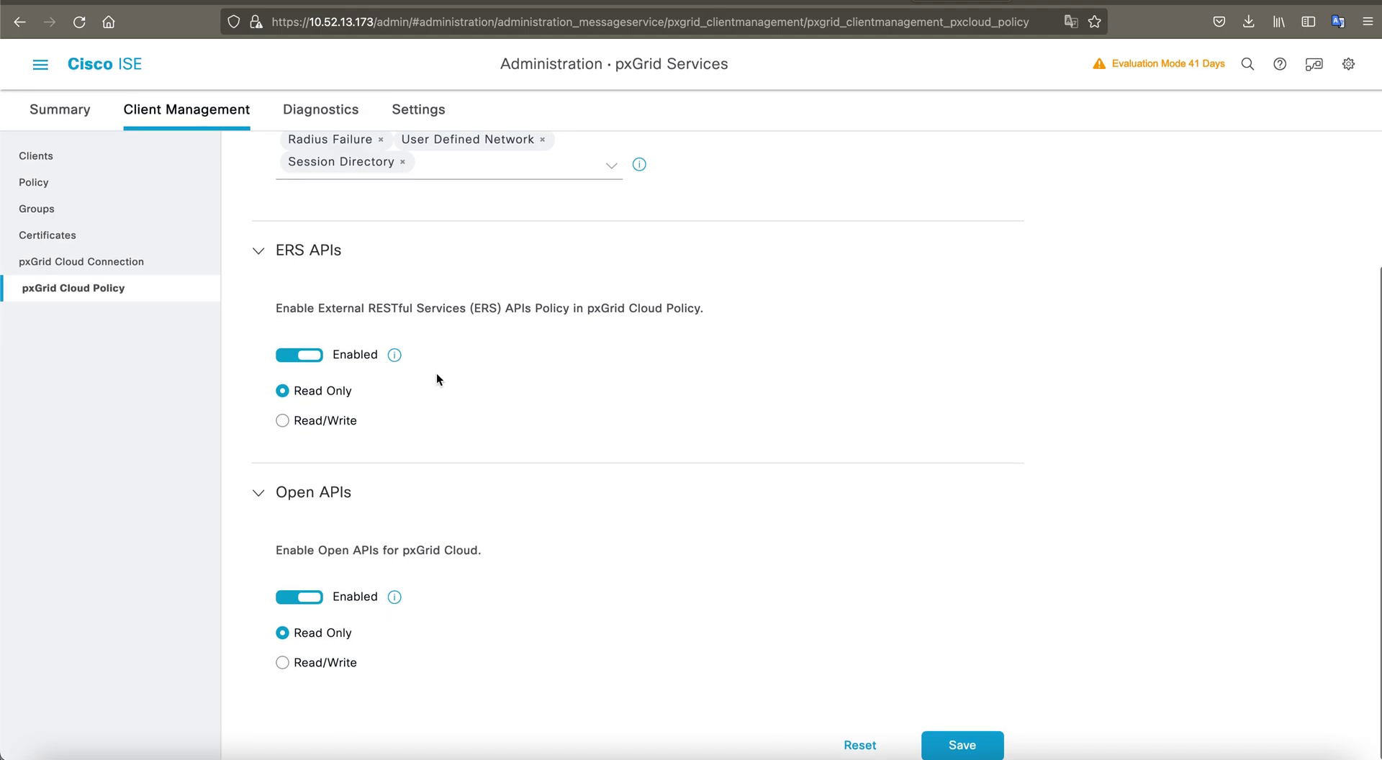
click(971, 745)
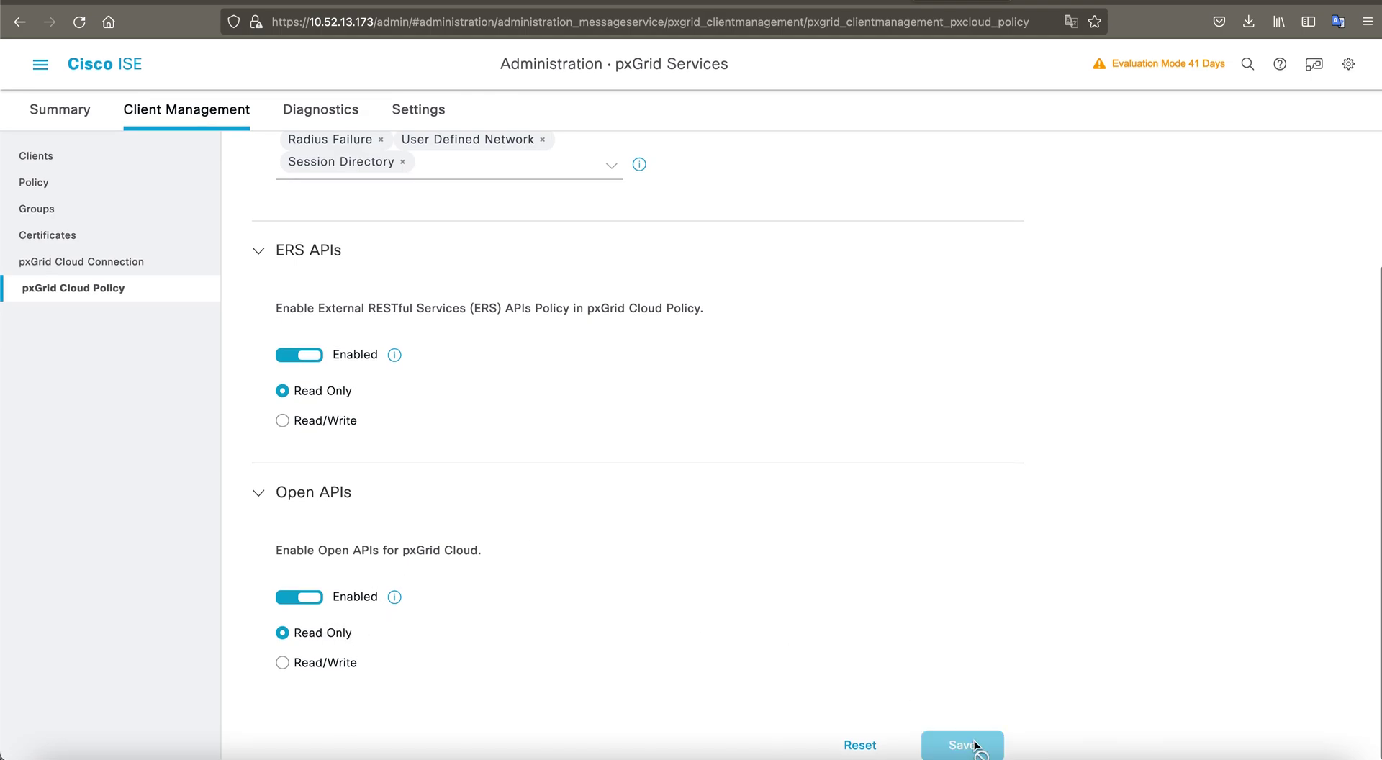
key(ctrl+Right)
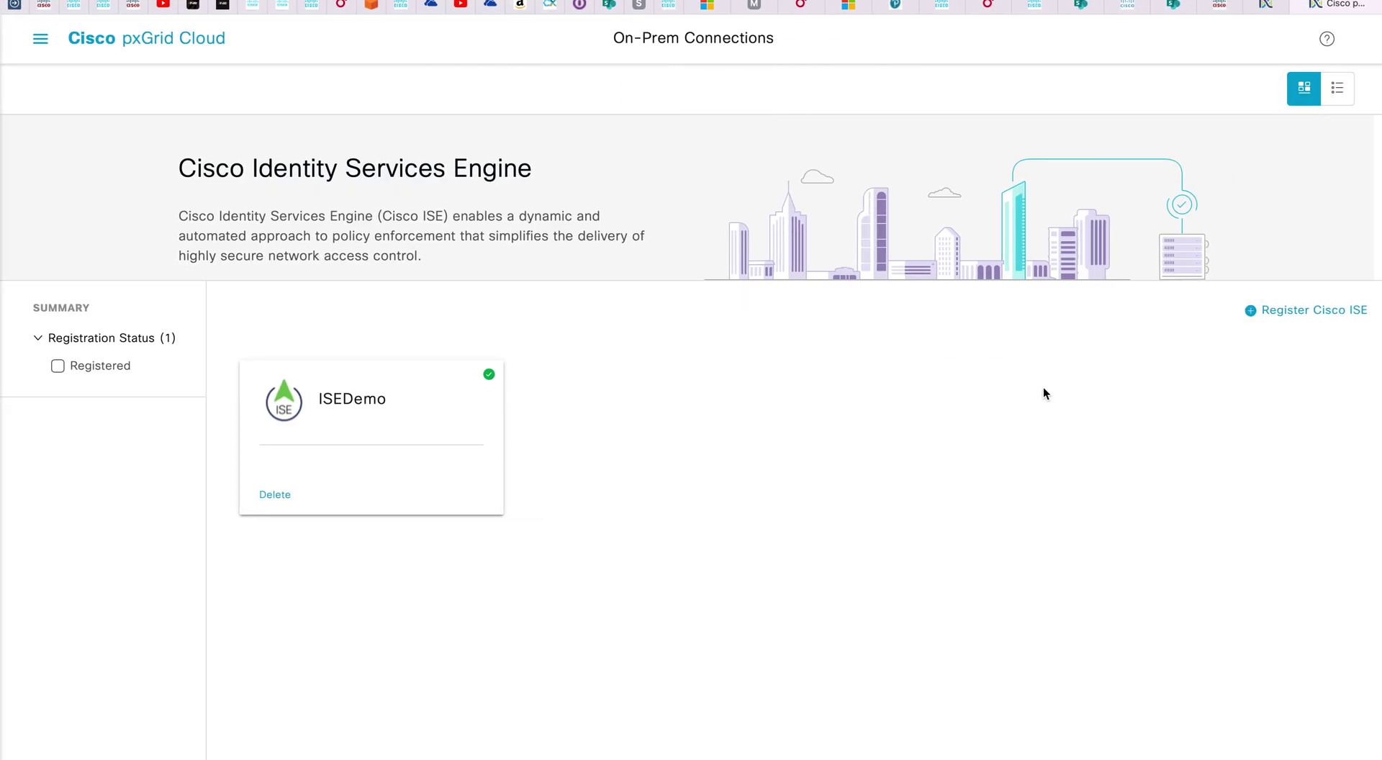
In pxGrid Cloud, open and cancel the Register Cisco ISE form, then check ISEDemo's status
key(ctrl+Left)
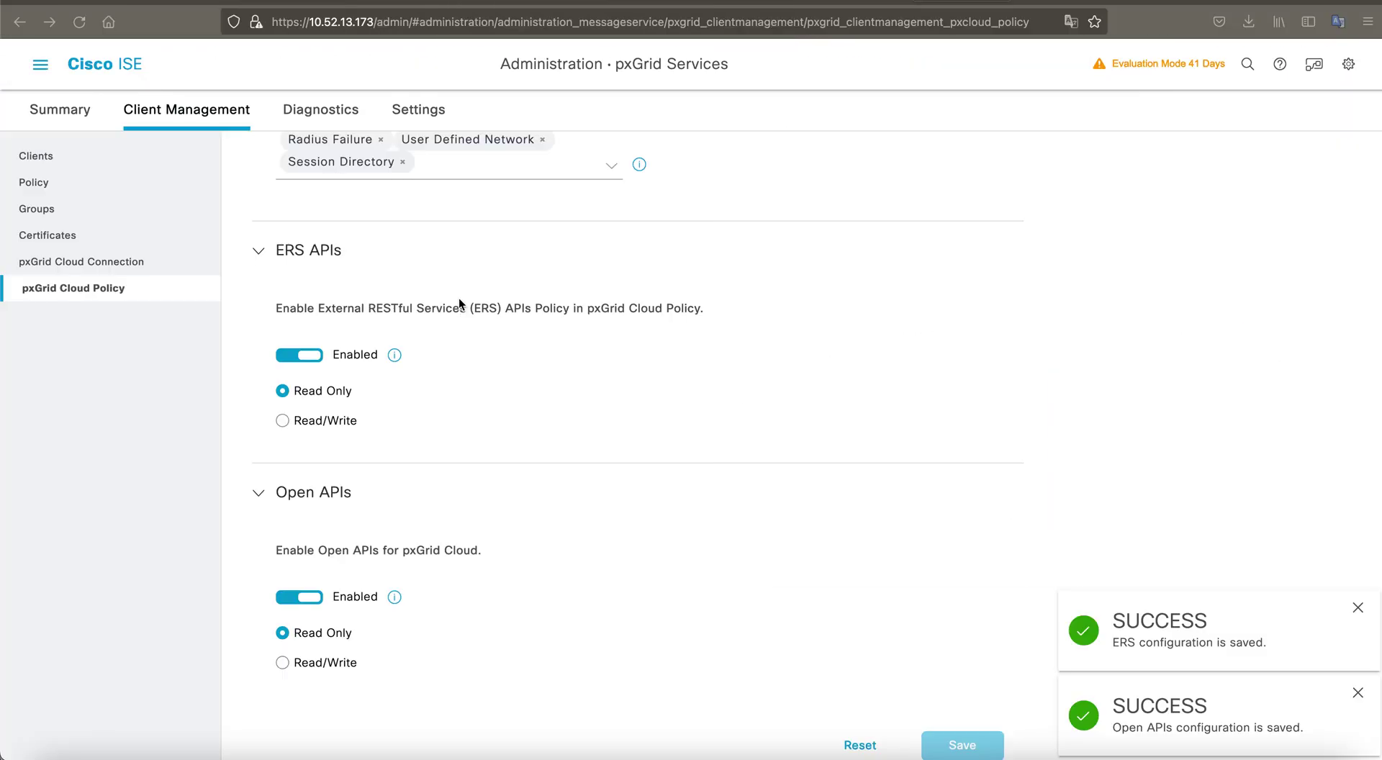
key(ctrl+Right)
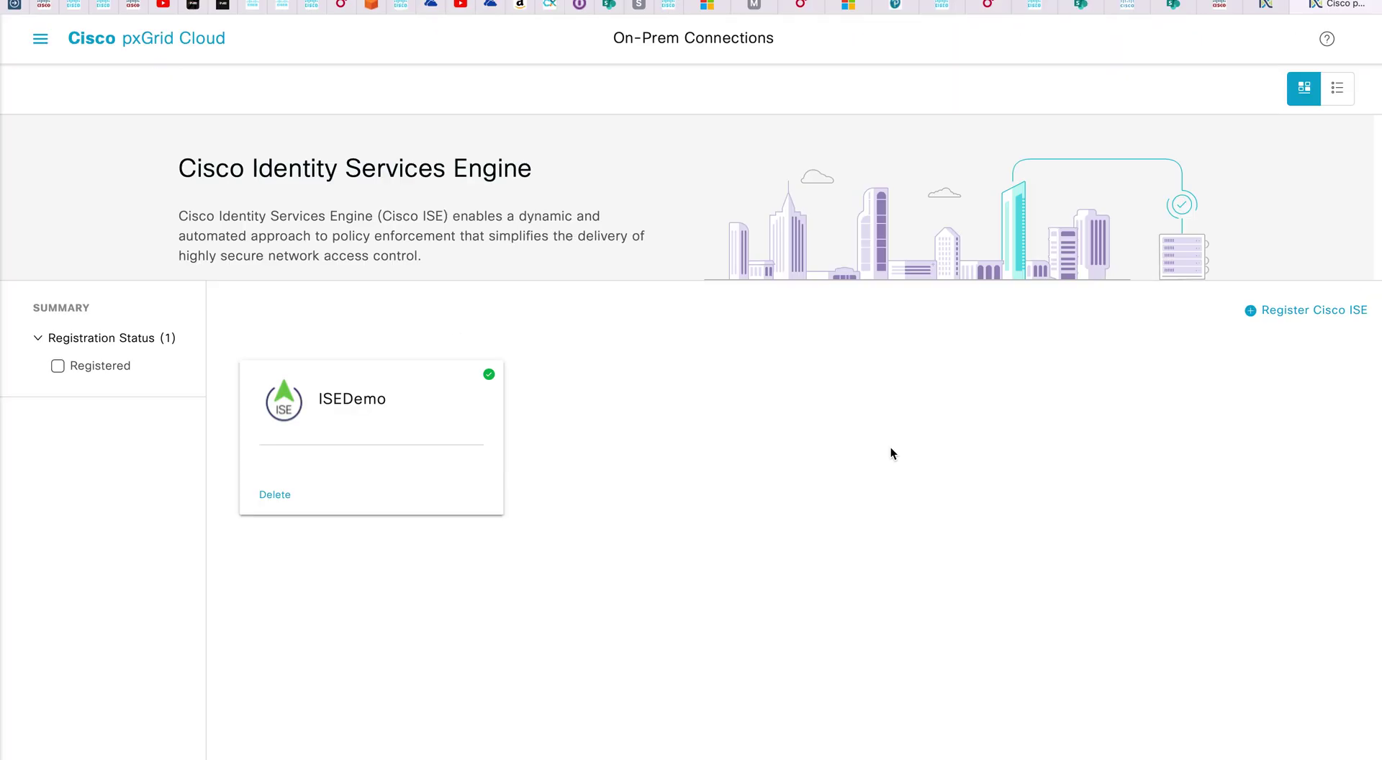
click(1279, 313)
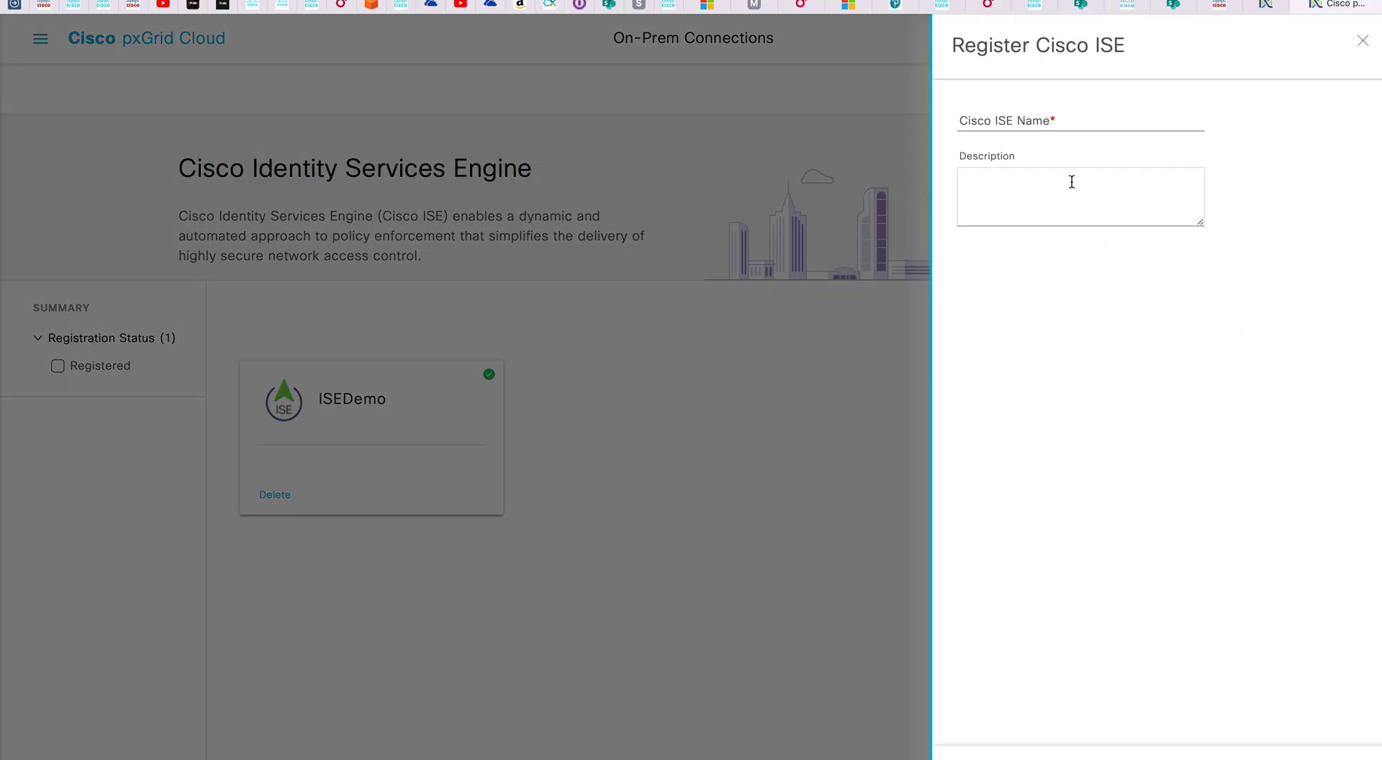
click(1004, 116)
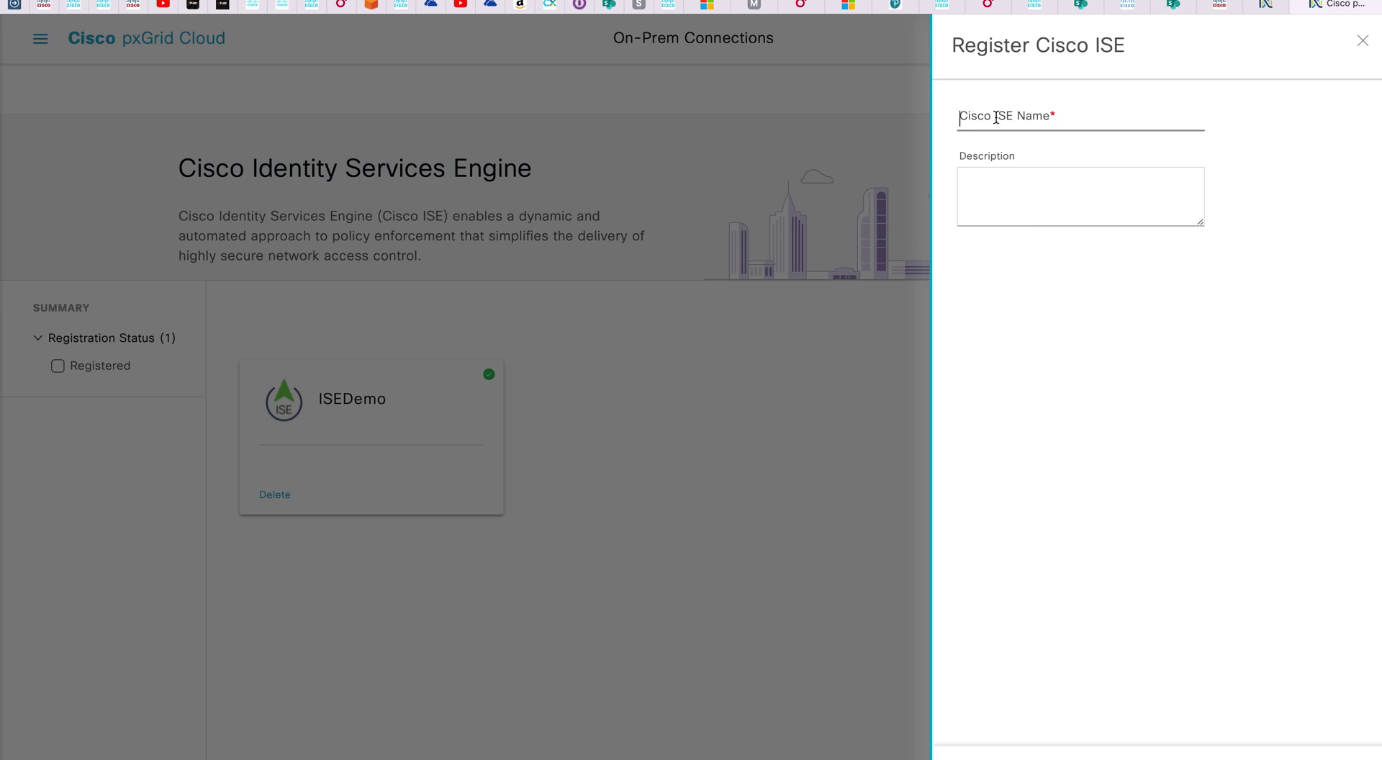
click(957, 99)
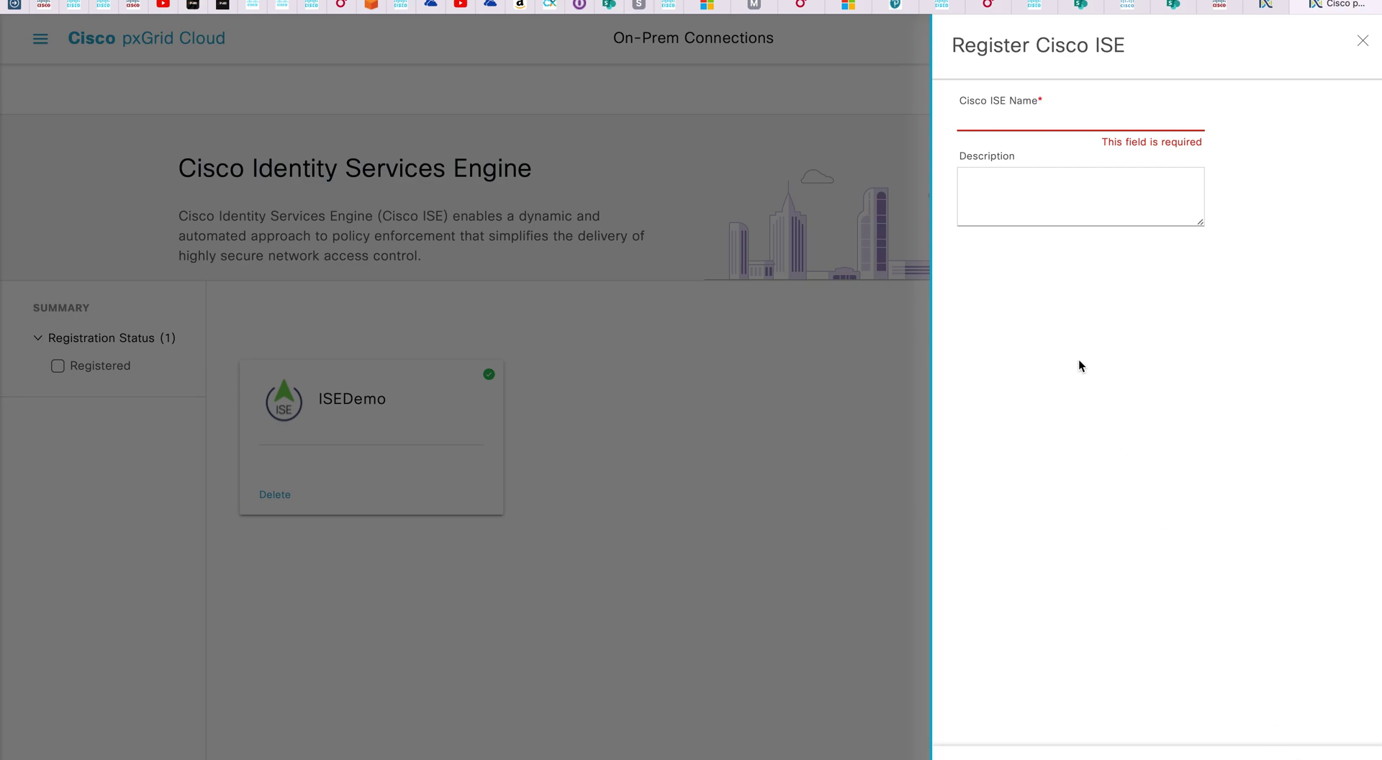
click(797, 430)
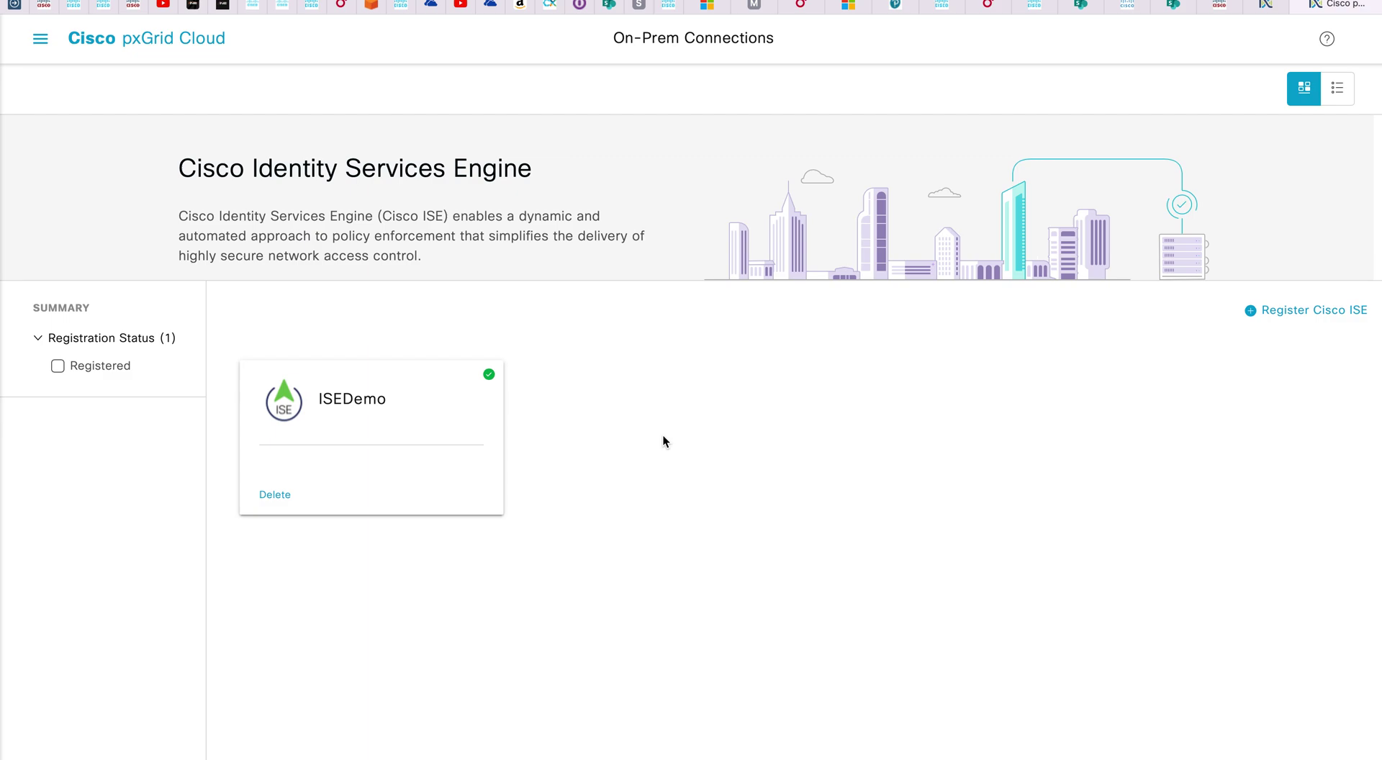
mouse_move(489, 377)
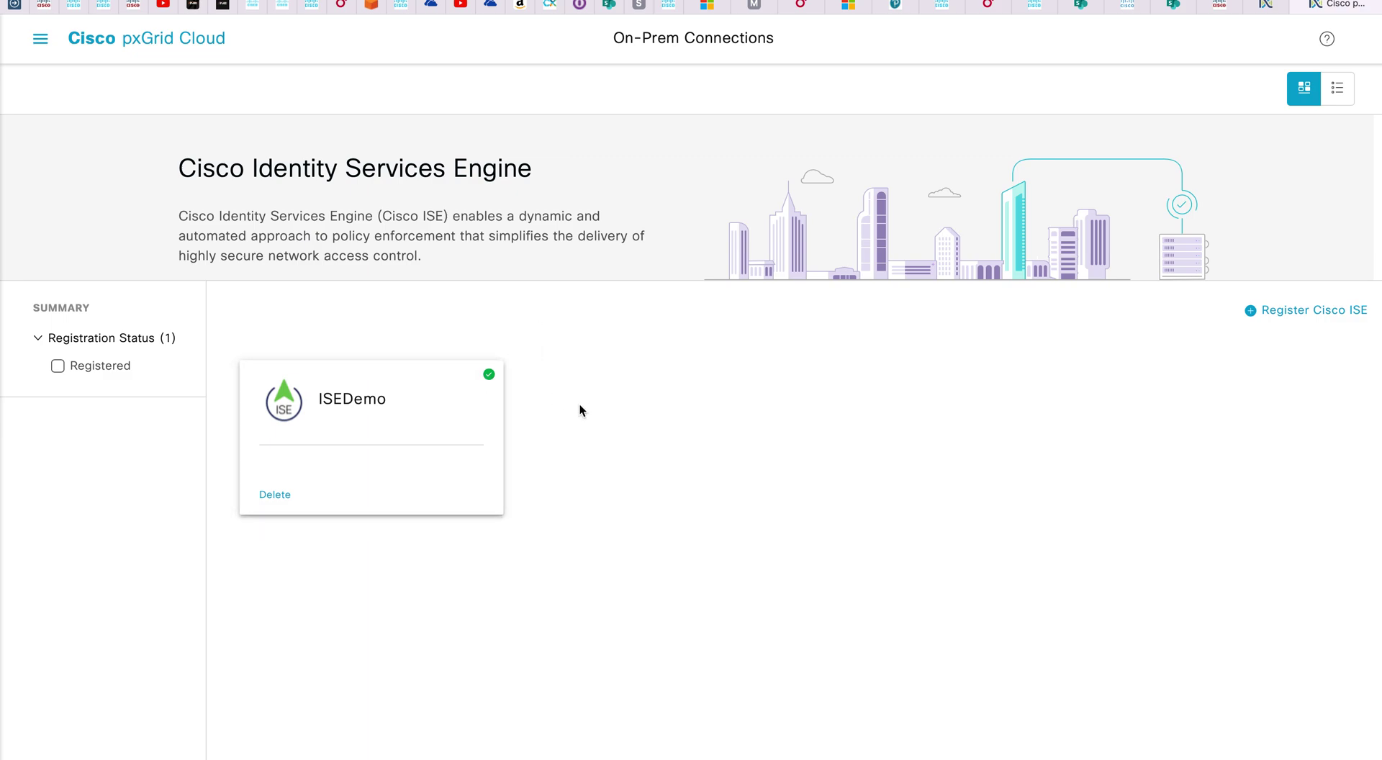
Return to Cisco ISE and show the pxGrid Clients list, still at 0 rows
key(ctrl+Left)
scroll(470, 532, up, 4)
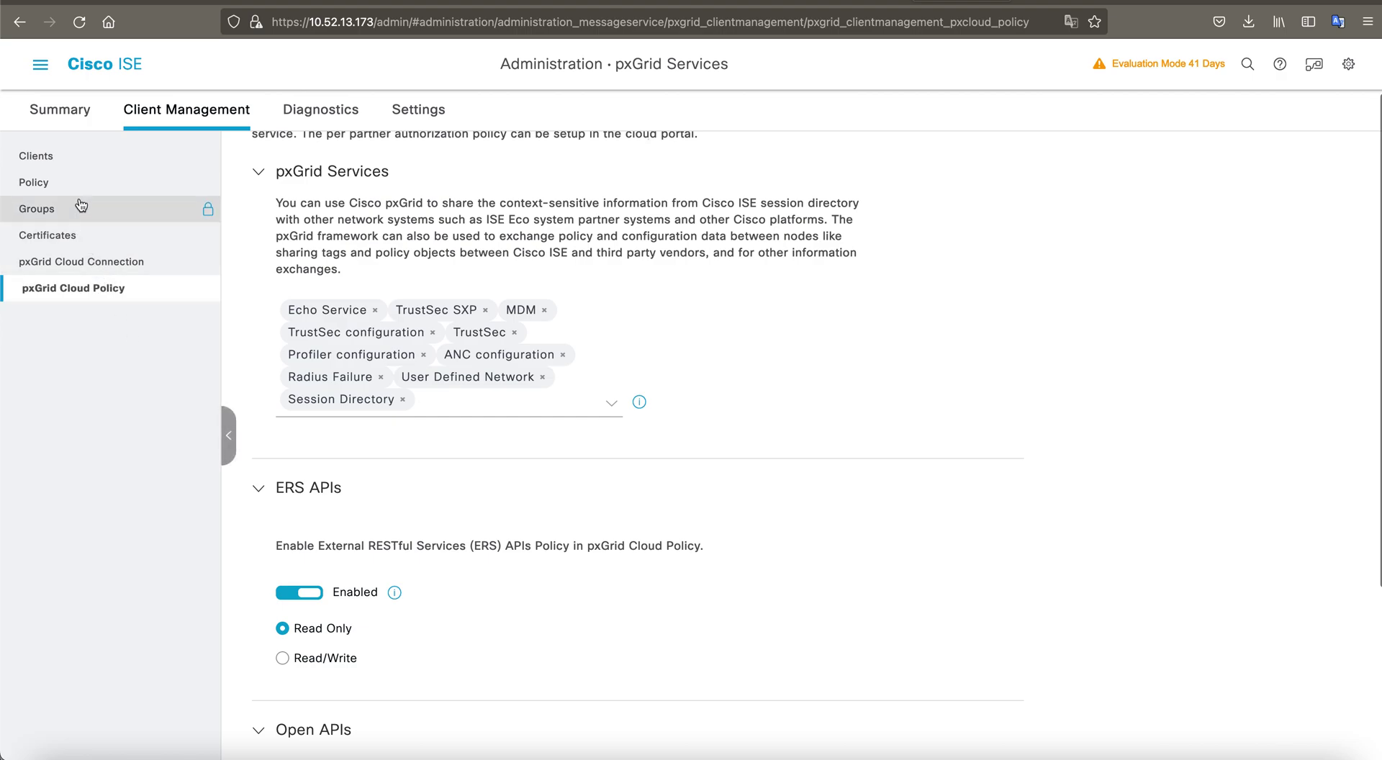
click(79, 160)
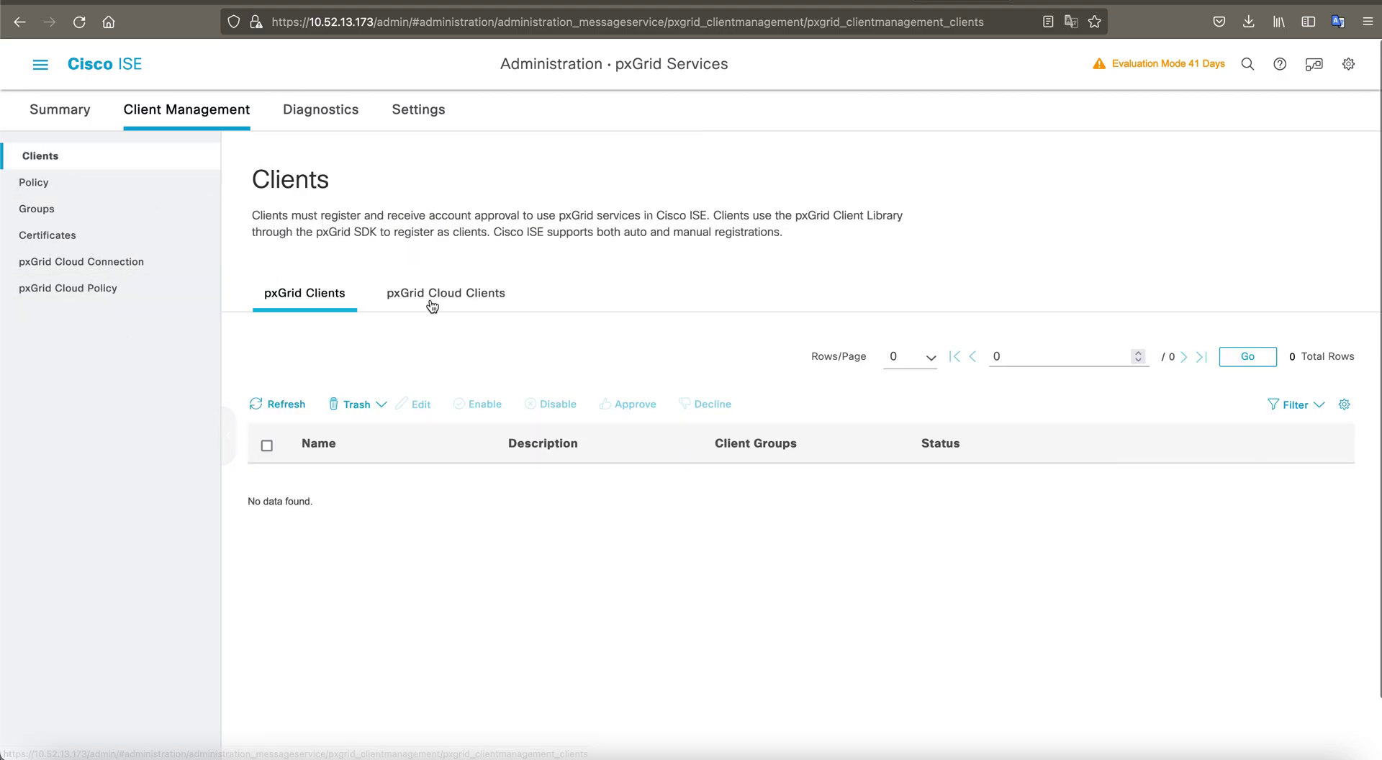
click(433, 301)
click(306, 407)
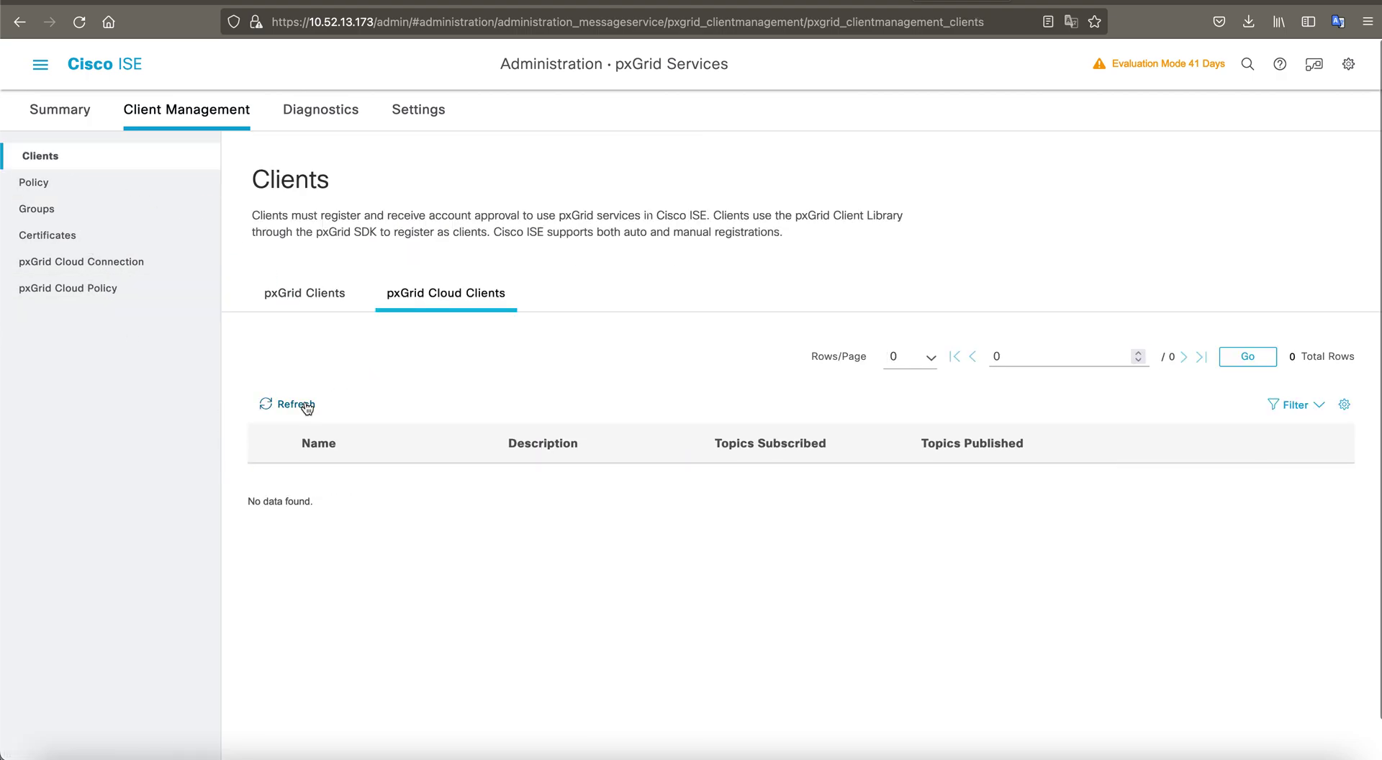
click(306, 407)
click(333, 302)
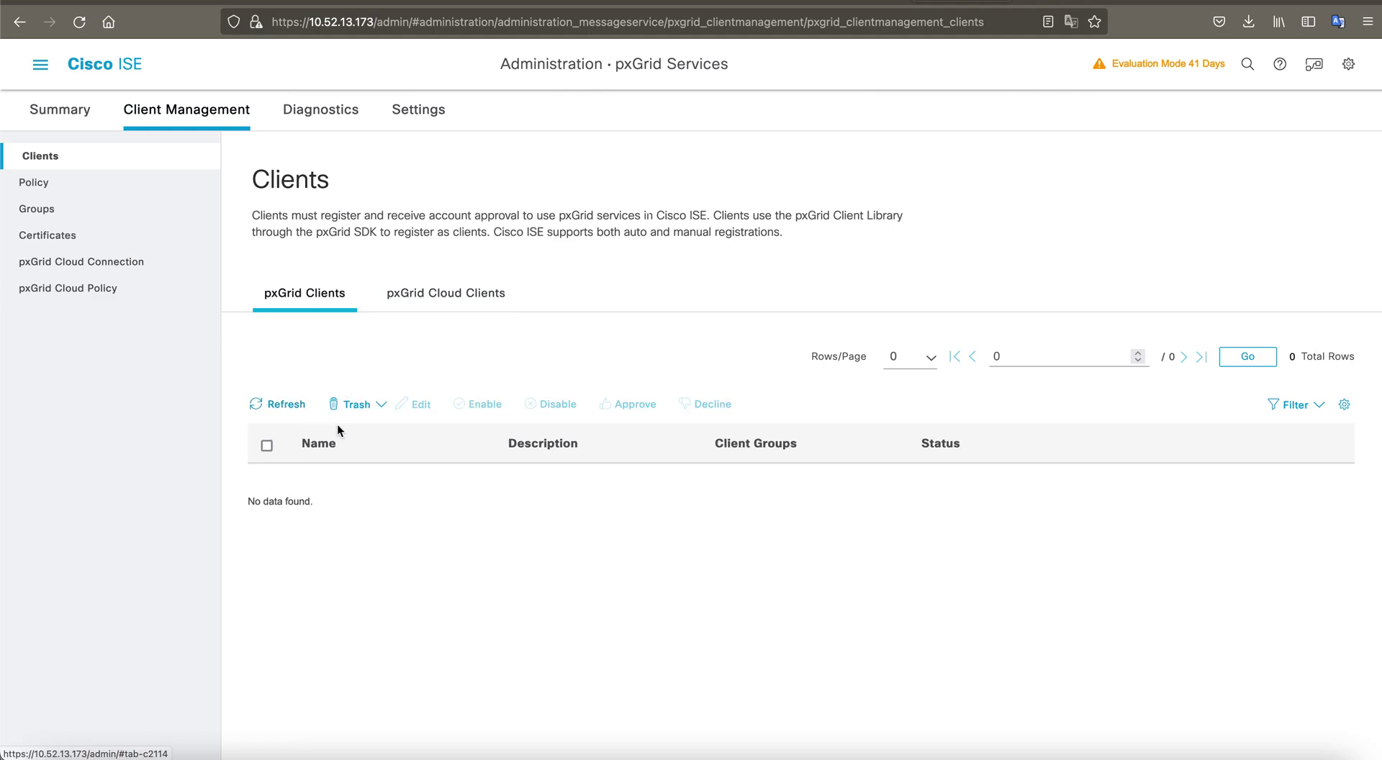
click(287, 403)
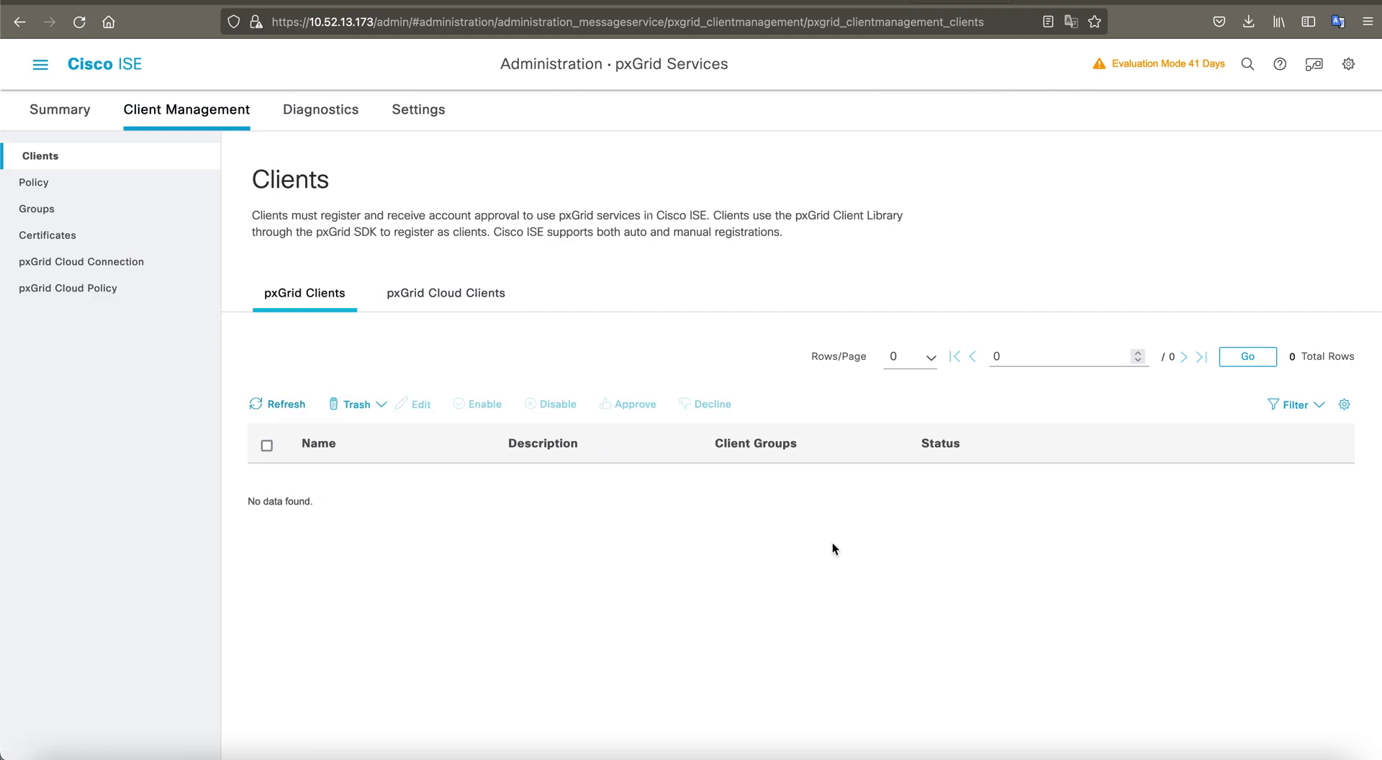
key(ctrl+Right)
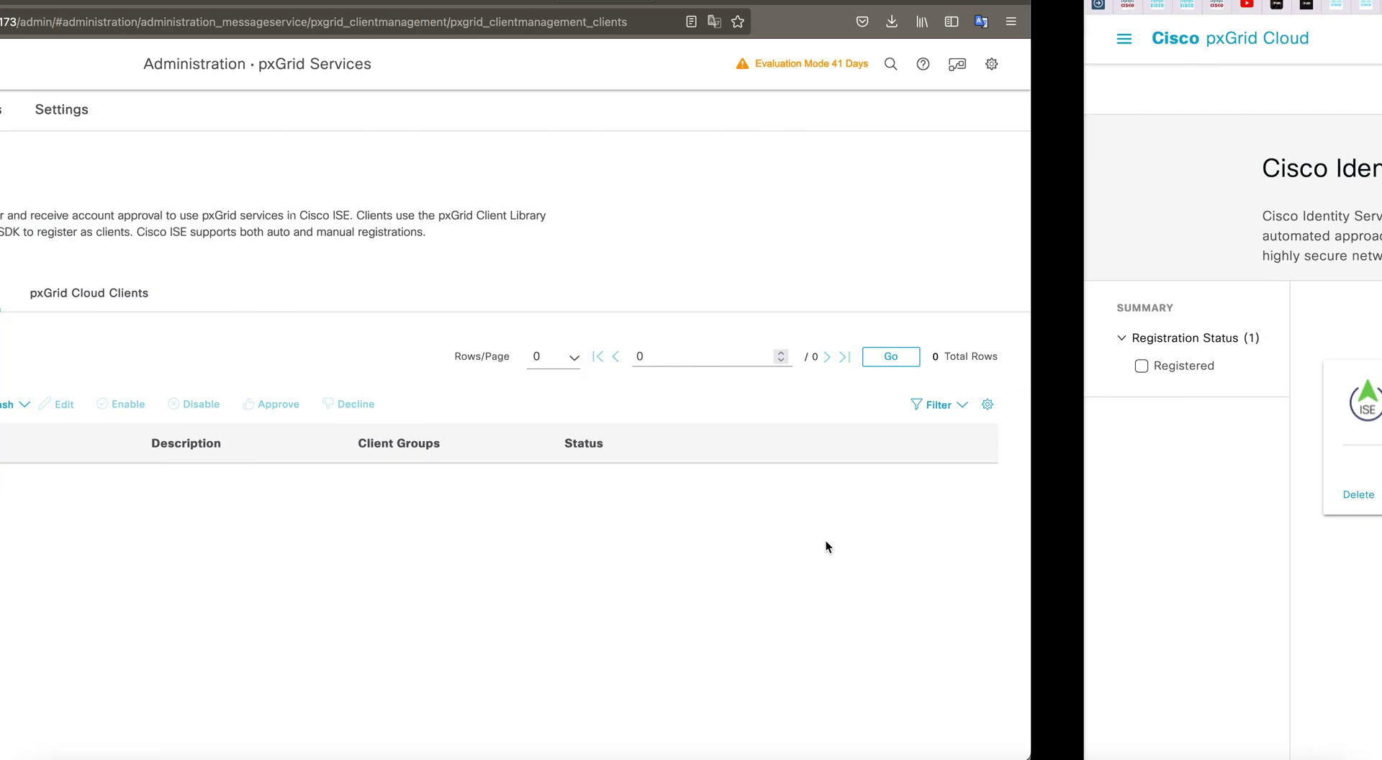
key(ctrl+Left)
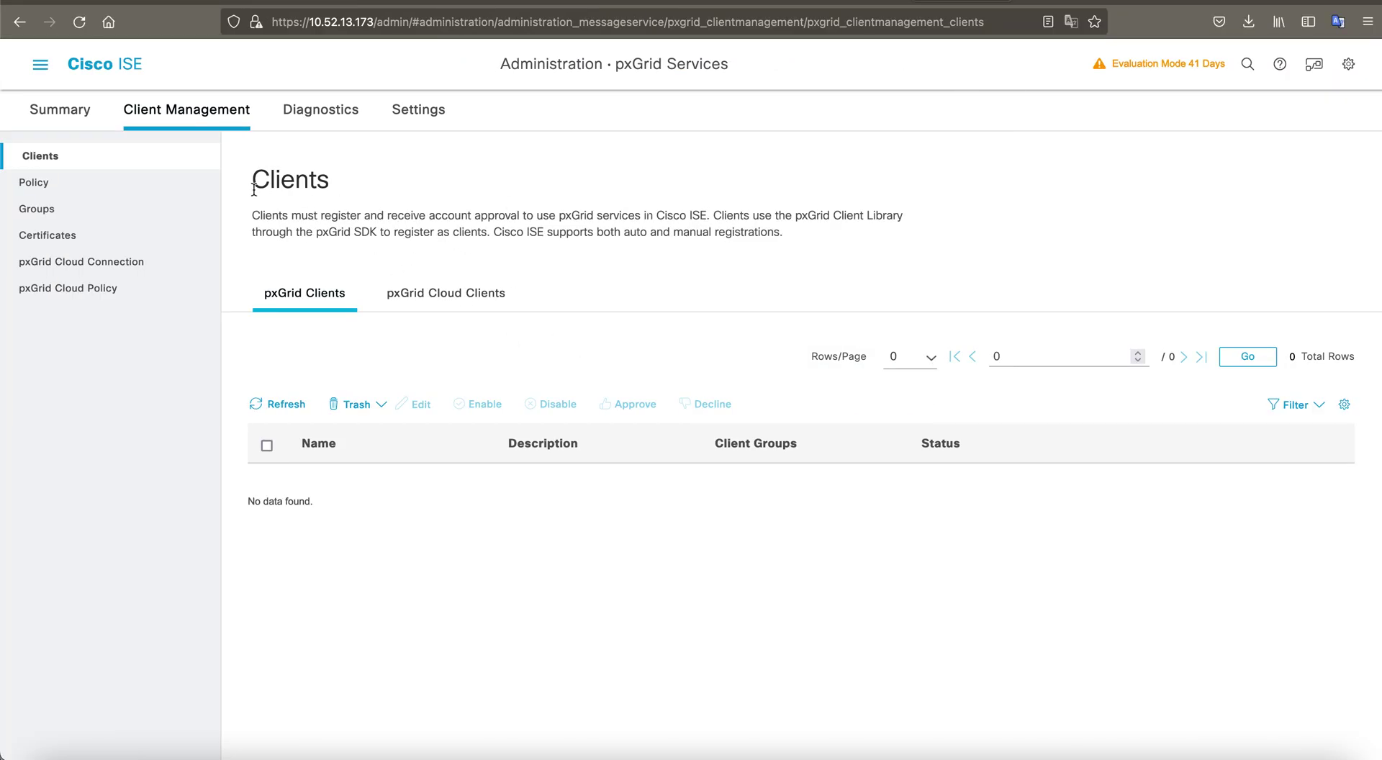
click(423, 295)
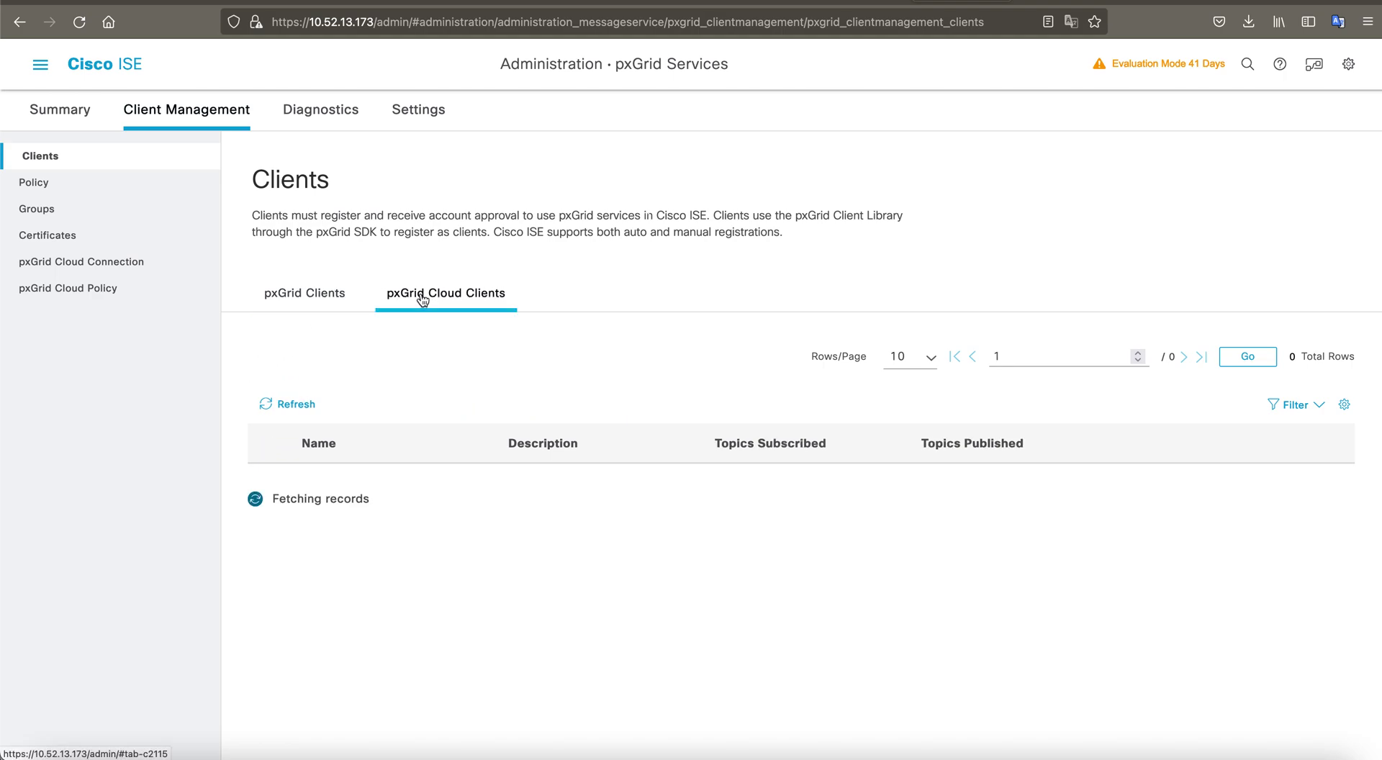
click(321, 295)
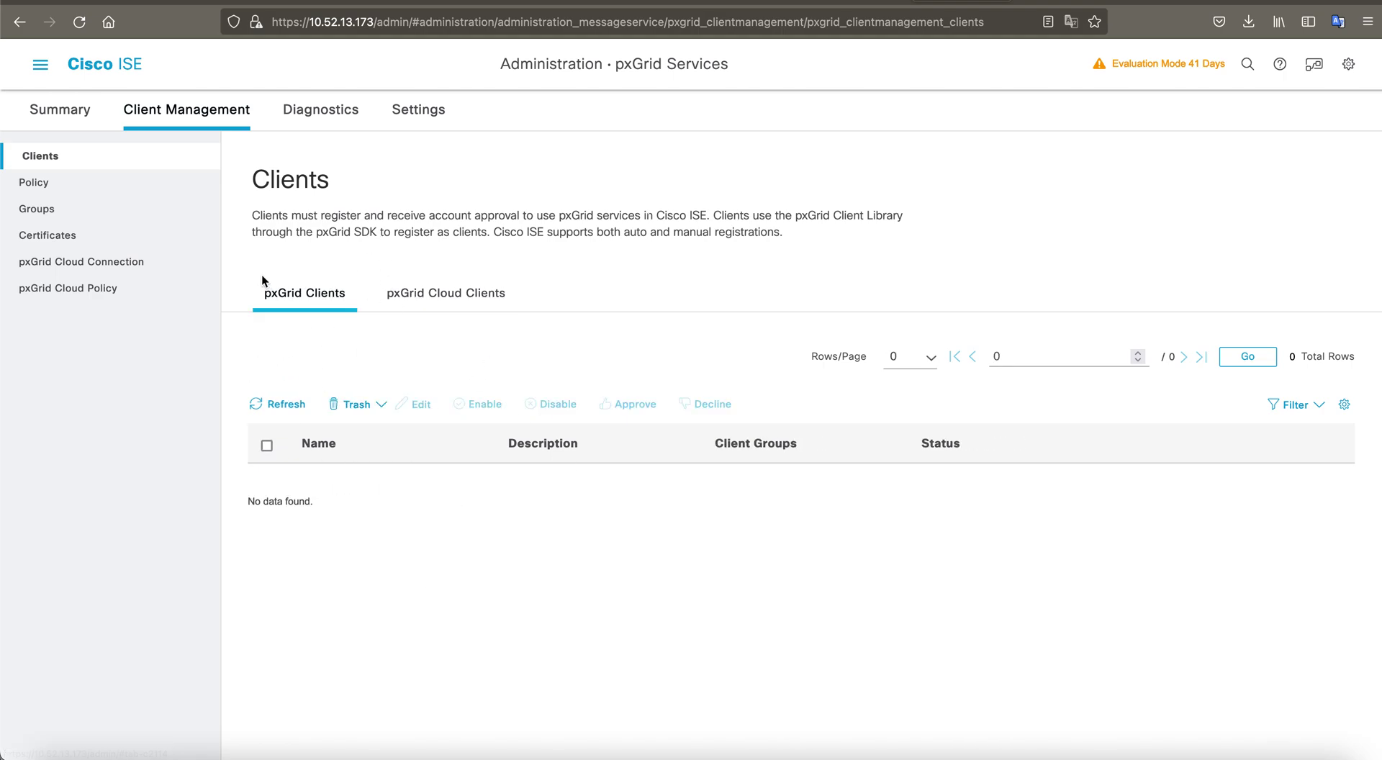
Recheck the pxGrid Cloud Policy and the pxGrid Cloud Connection page showing Connected: ise30
click(60, 264)
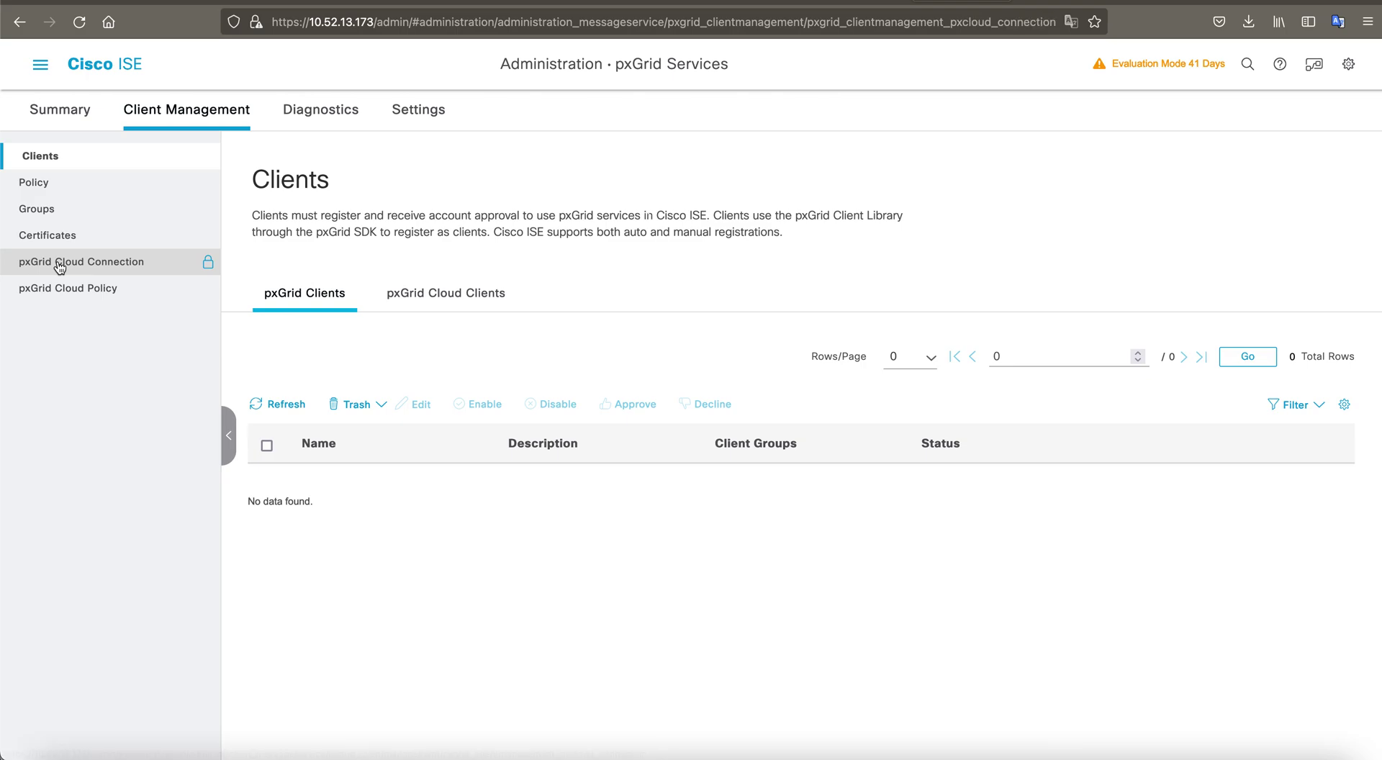
click(92, 290)
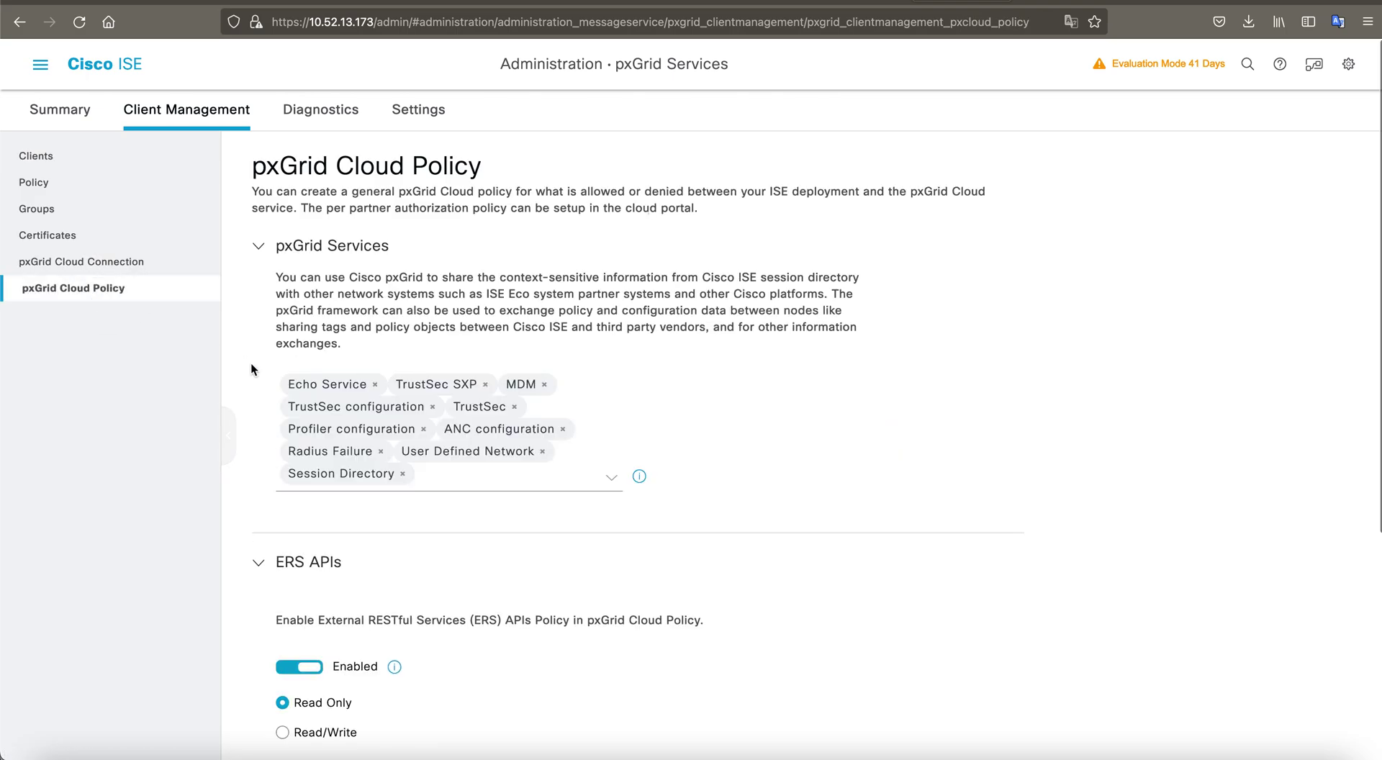
scroll(290, 428, down, 3)
scroll(290, 428, up, 3)
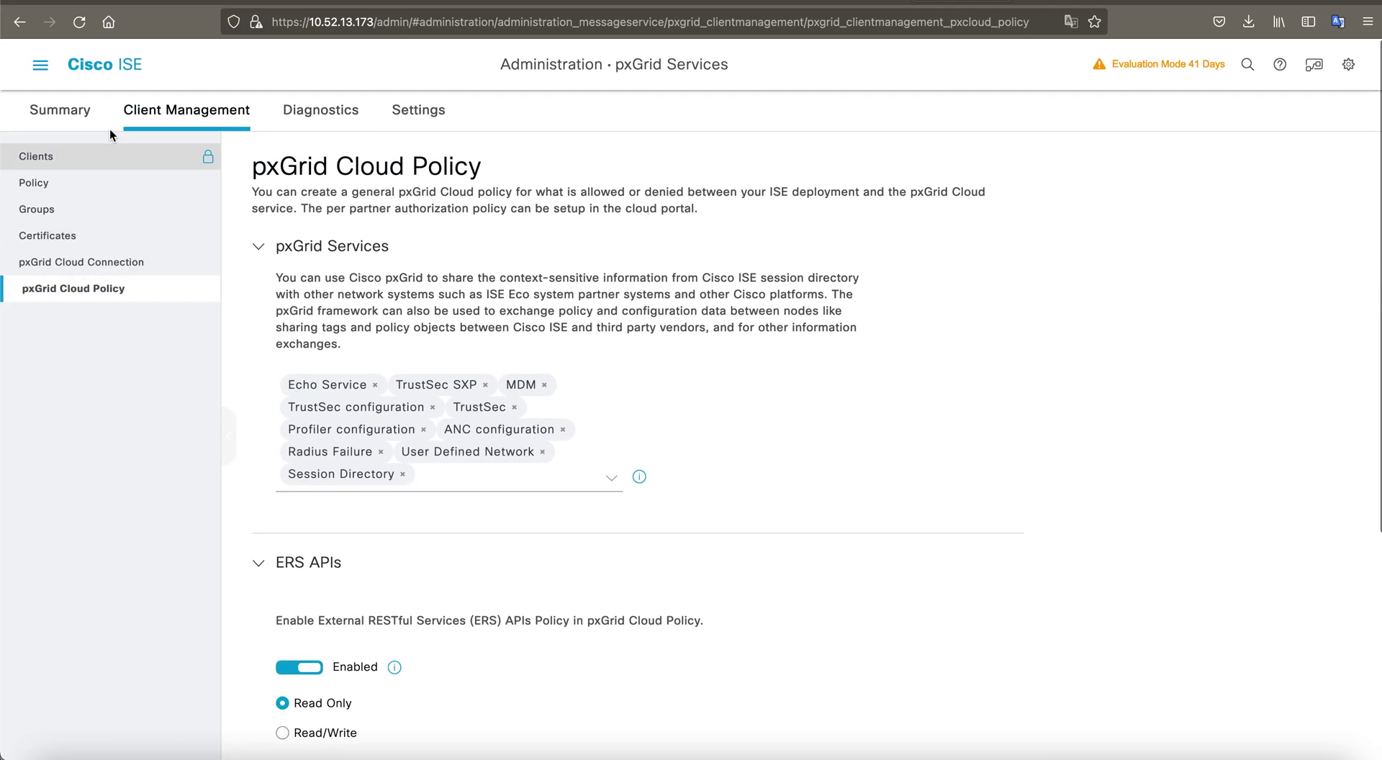
click(41, 67)
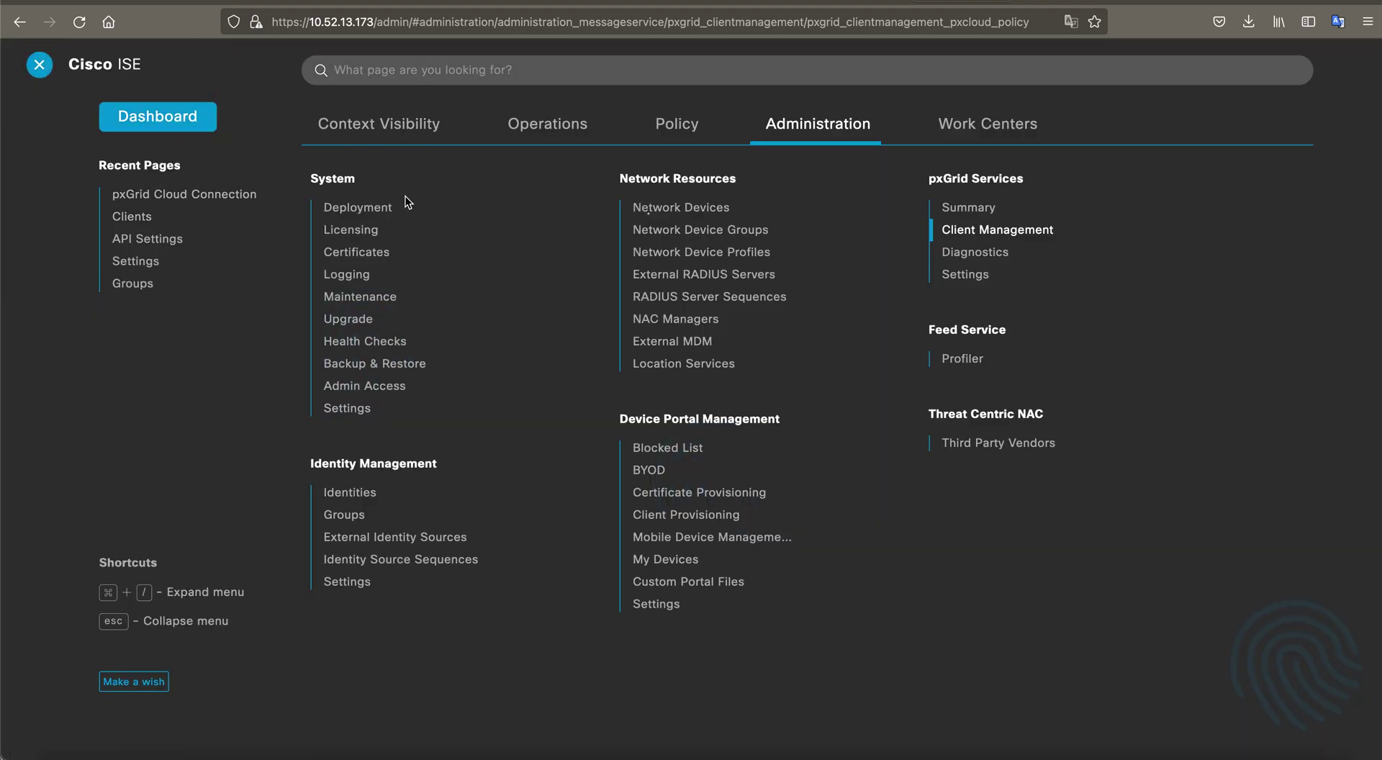
click(170, 195)
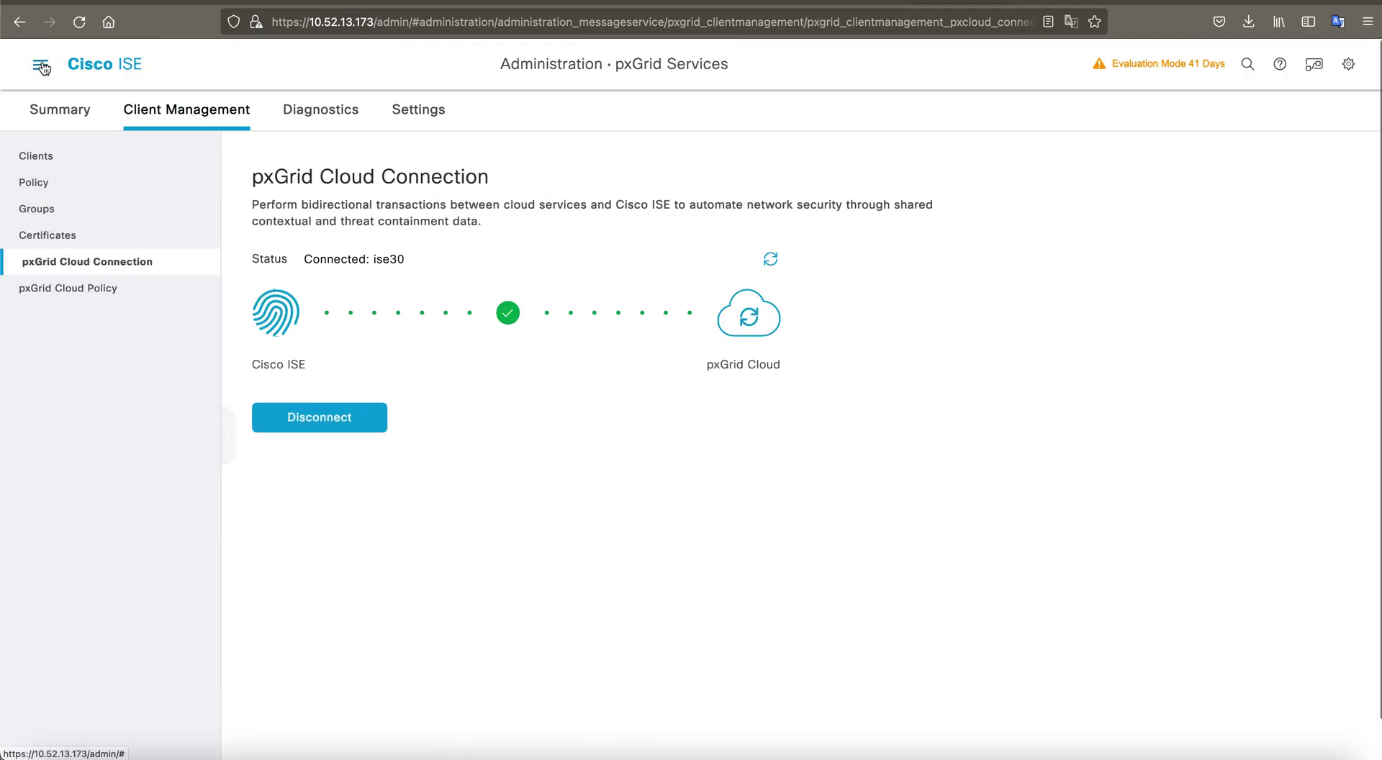
click(41, 66)
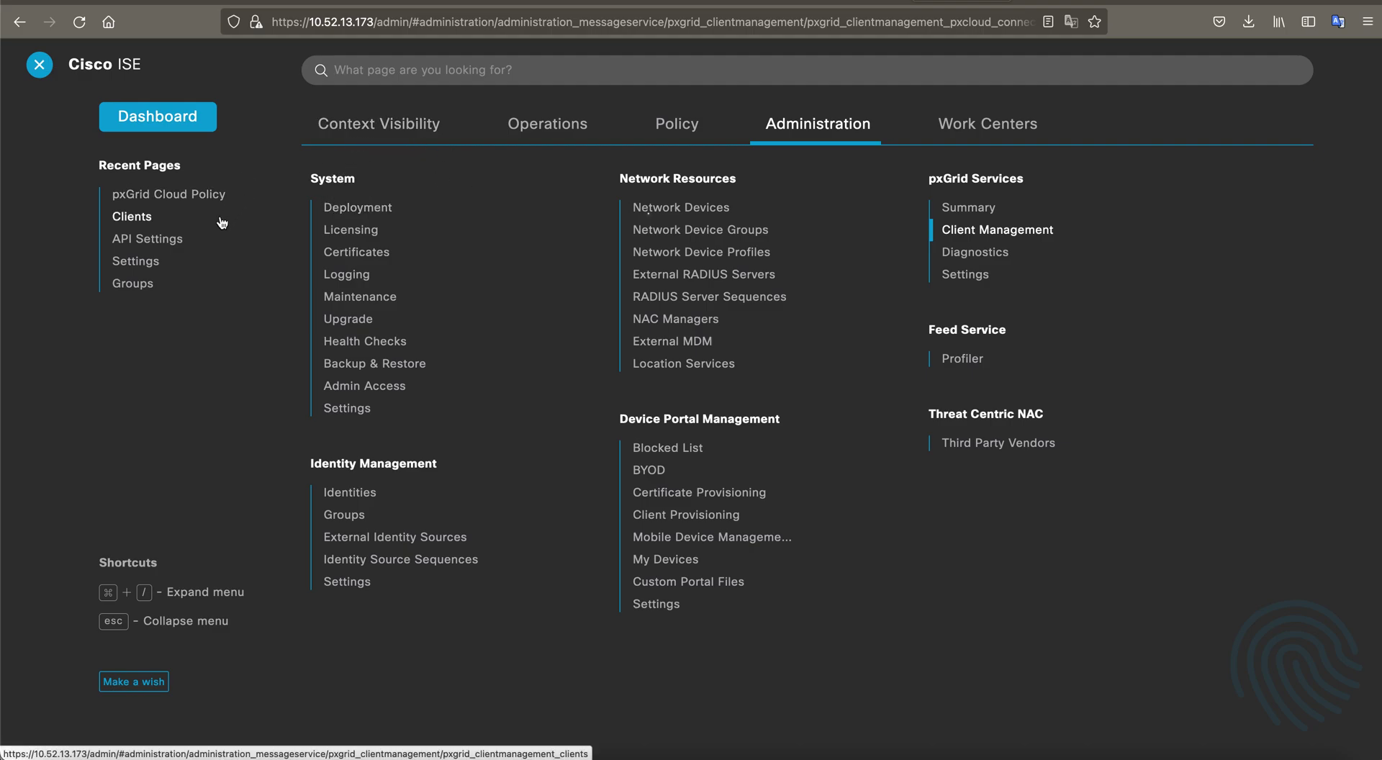
Go to Operations > Troubleshoot > Debug Wizard to view the debug profiles
click(547, 133)
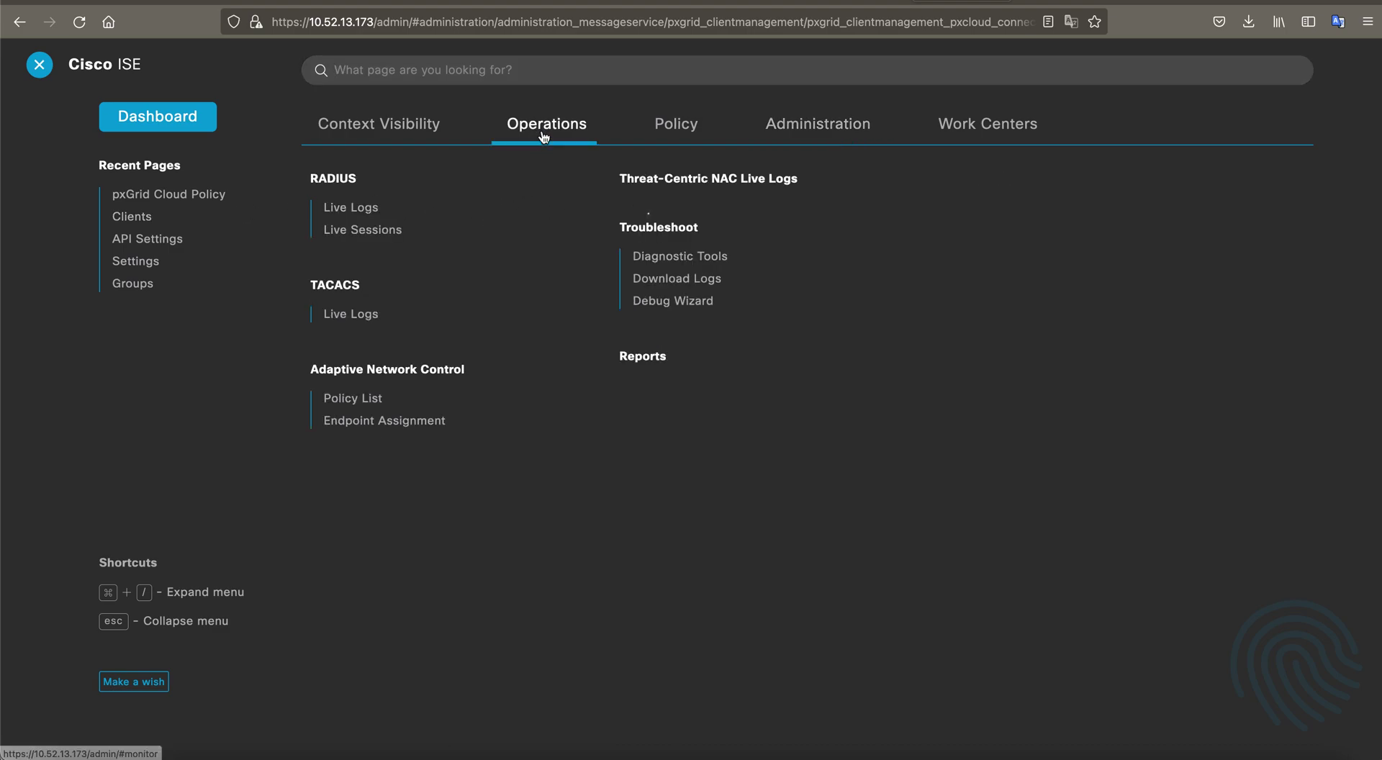
click(656, 300)
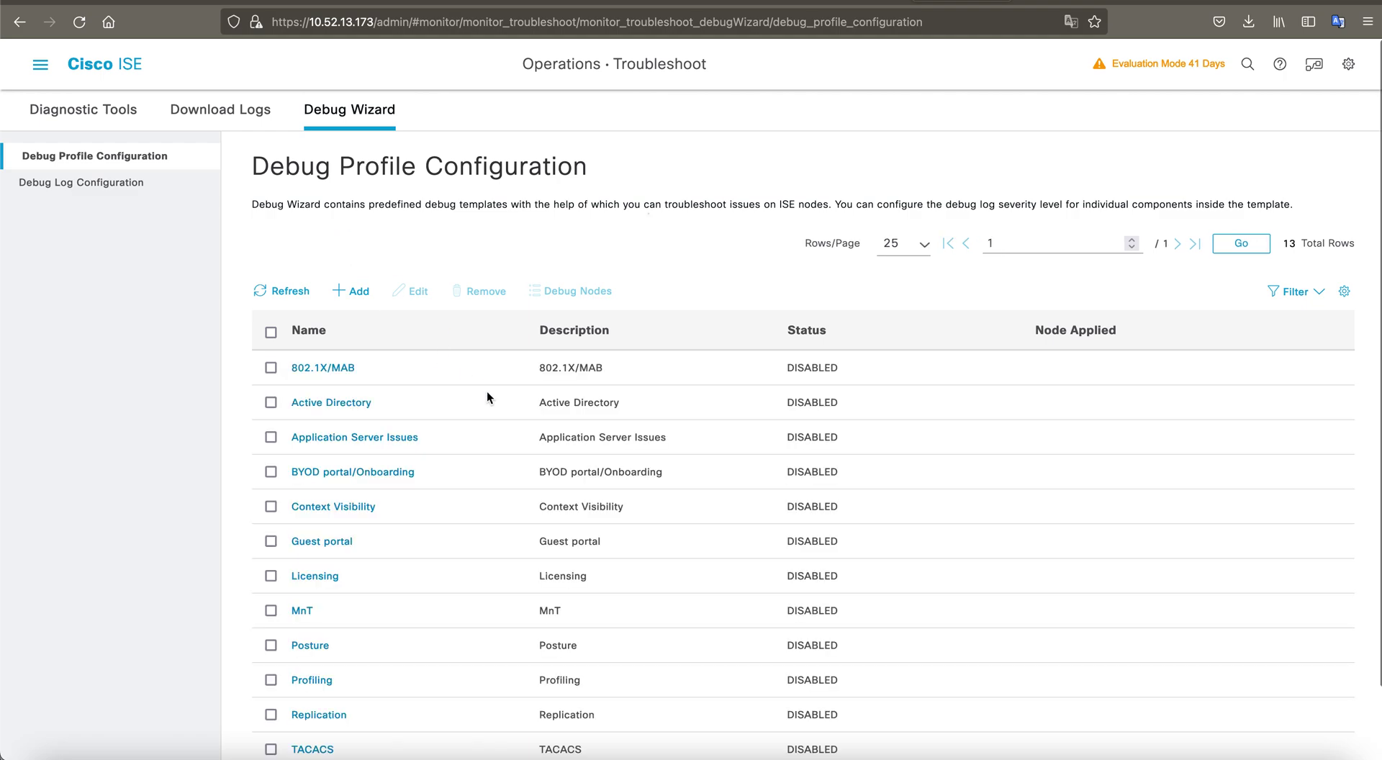
scroll(492, 412, down, 1)
scroll(493, 412, up, 1)
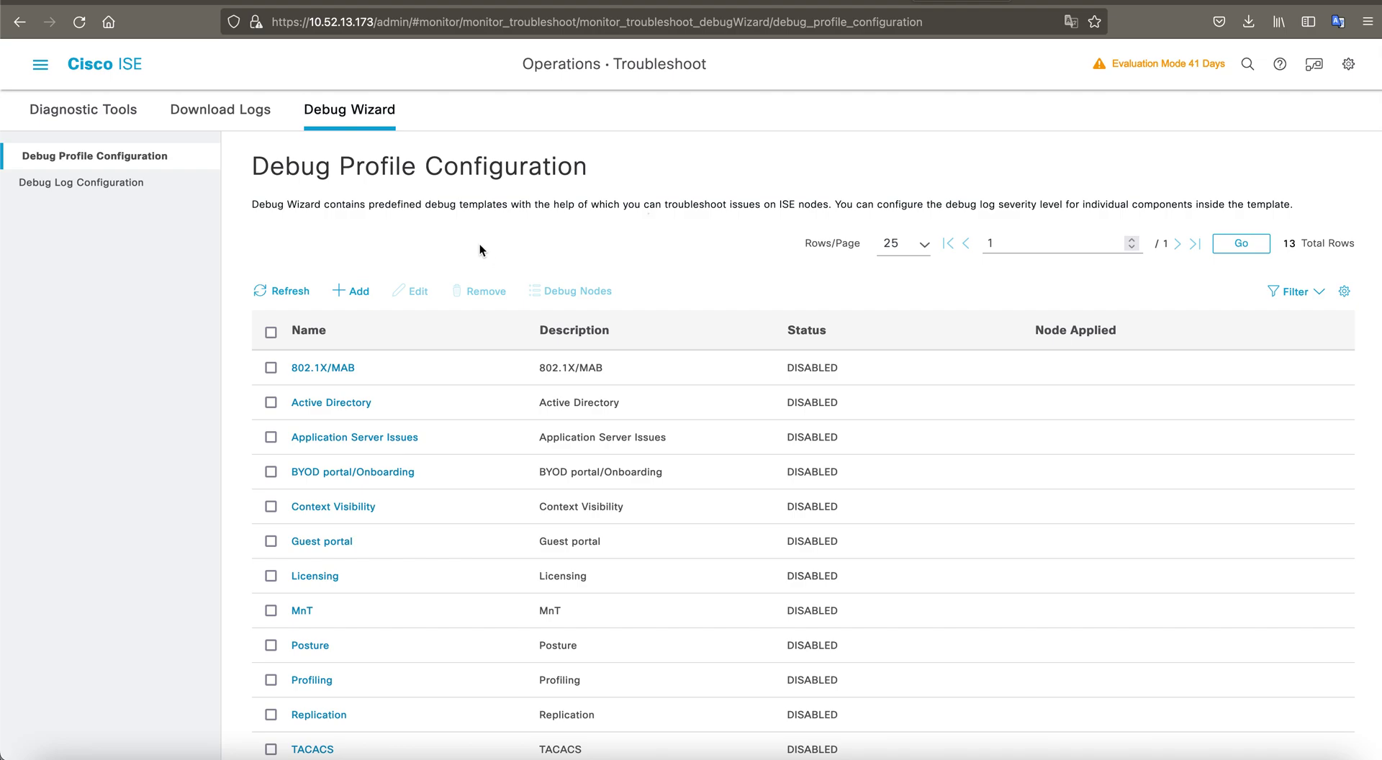
key(ctrl+Right)
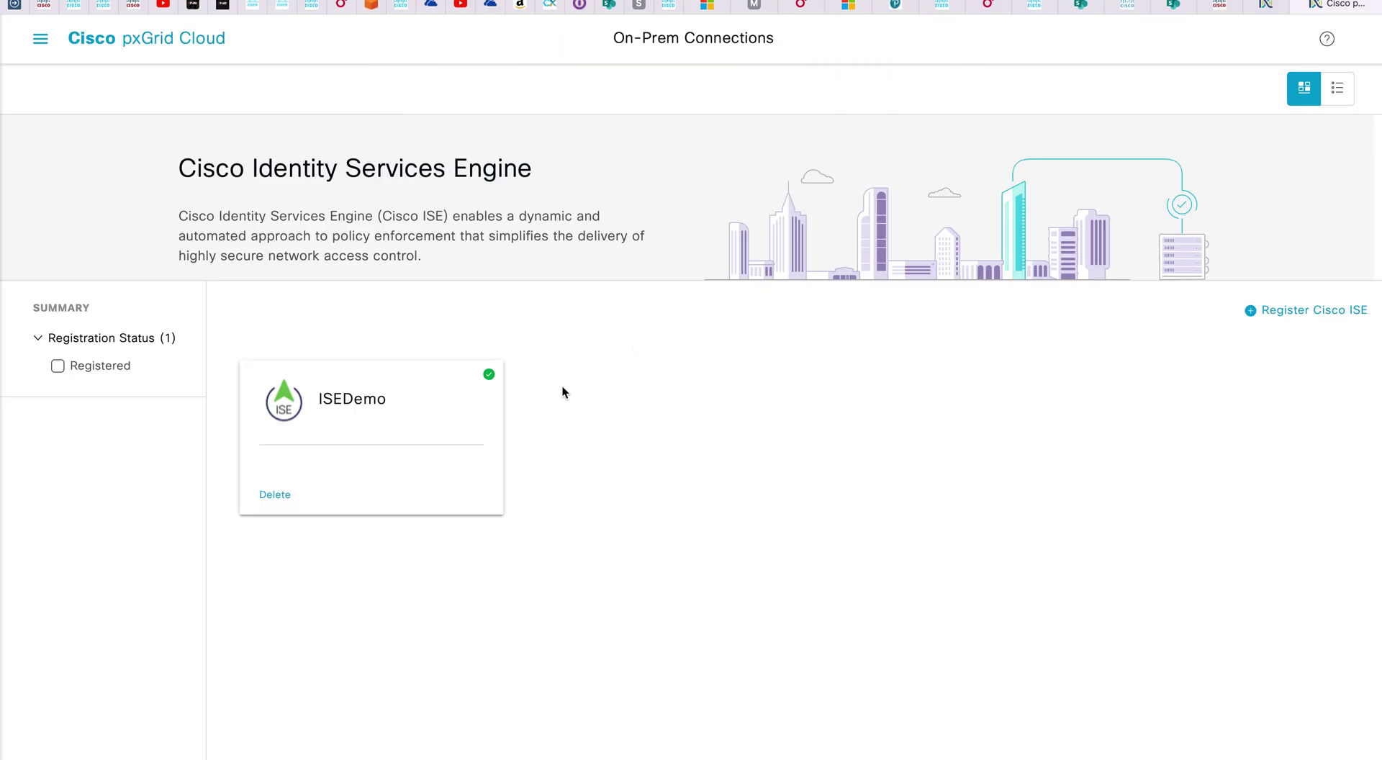
key(ctrl+Left)
scroll(474, 307, down, 2)
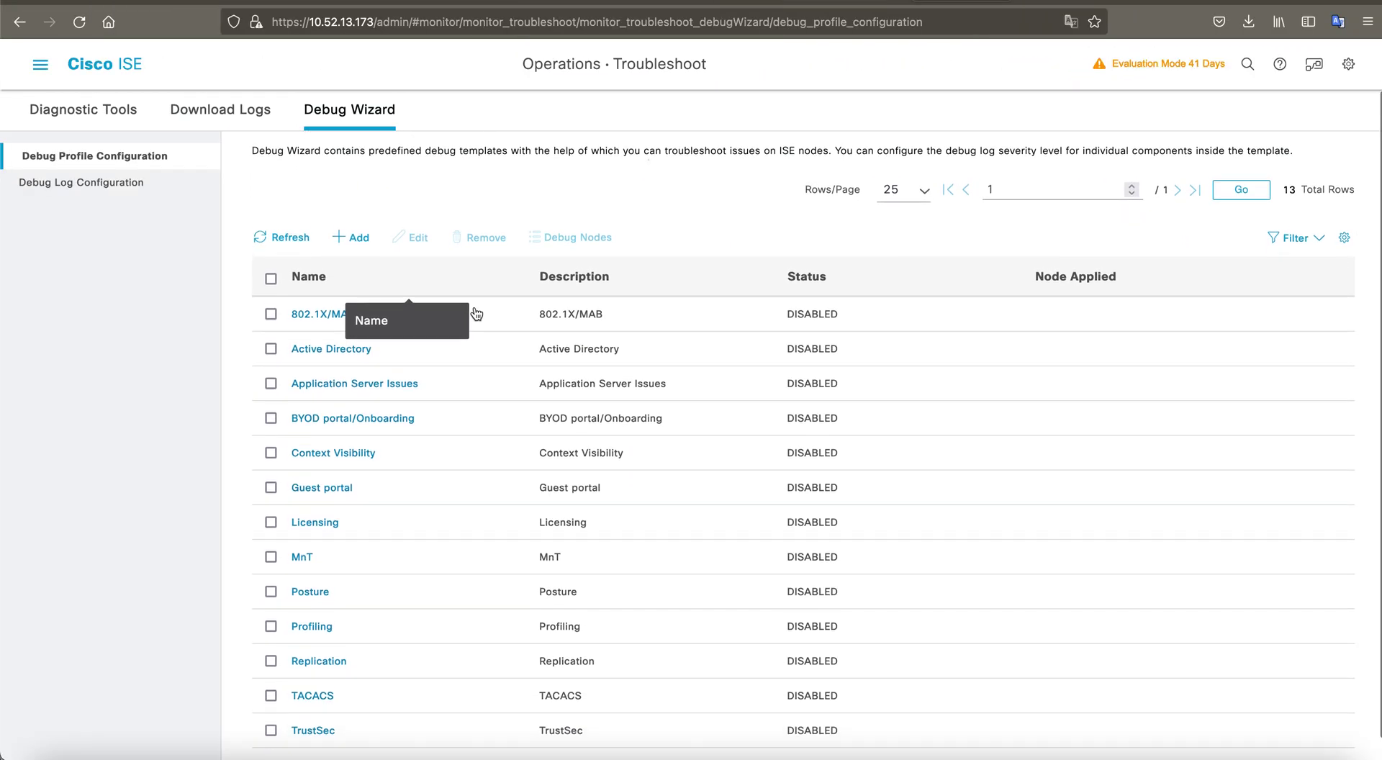
Quick-filter the debug profiles by name 'pxgr', which finds no matching profile
click(1288, 229)
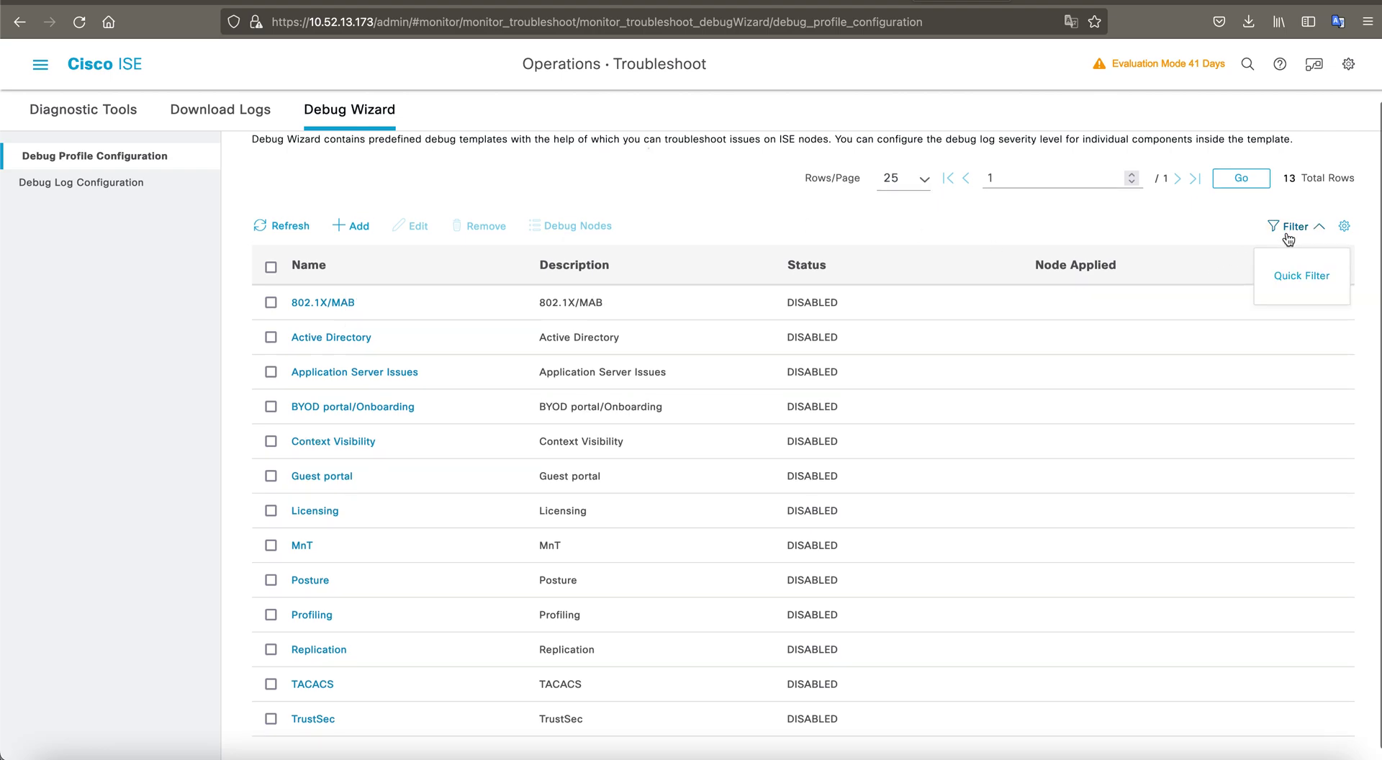
click(1288, 277)
click(397, 292)
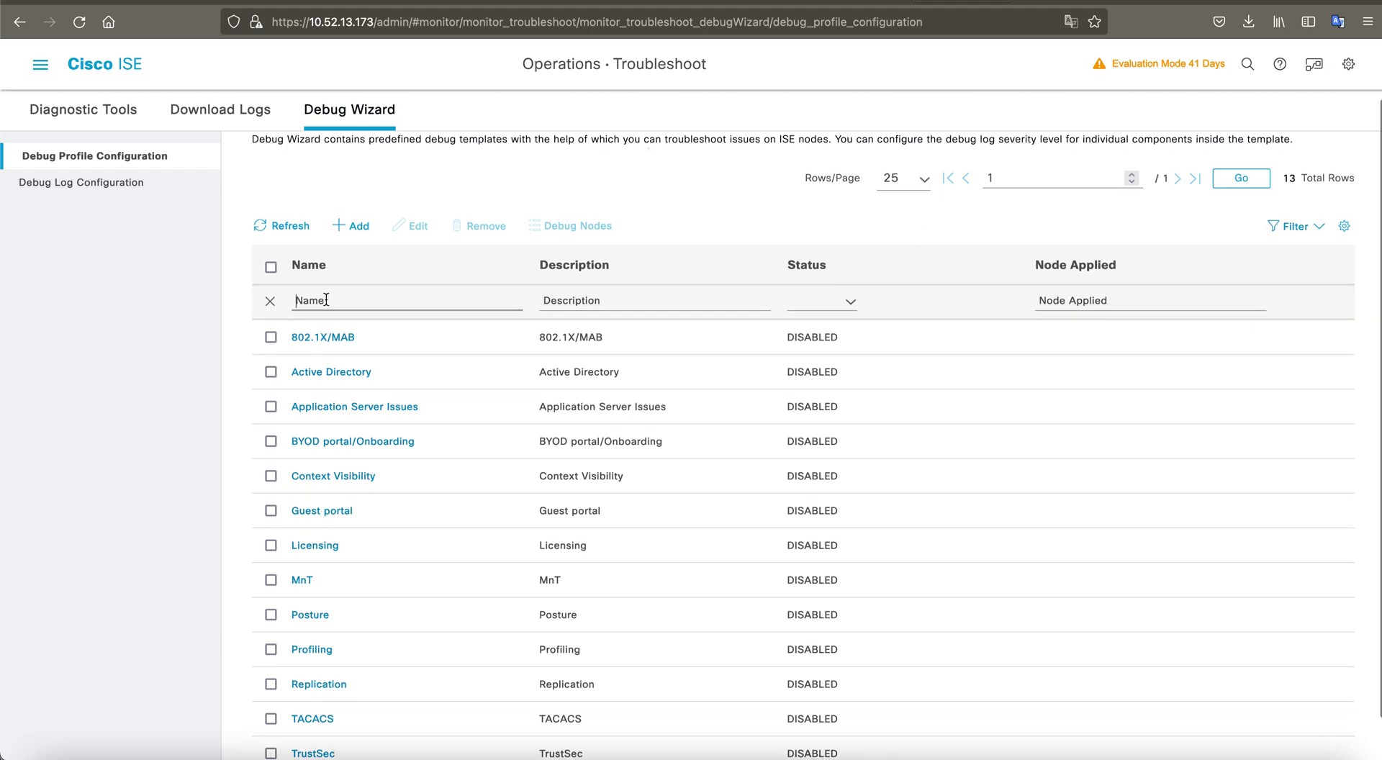
text(pxg)
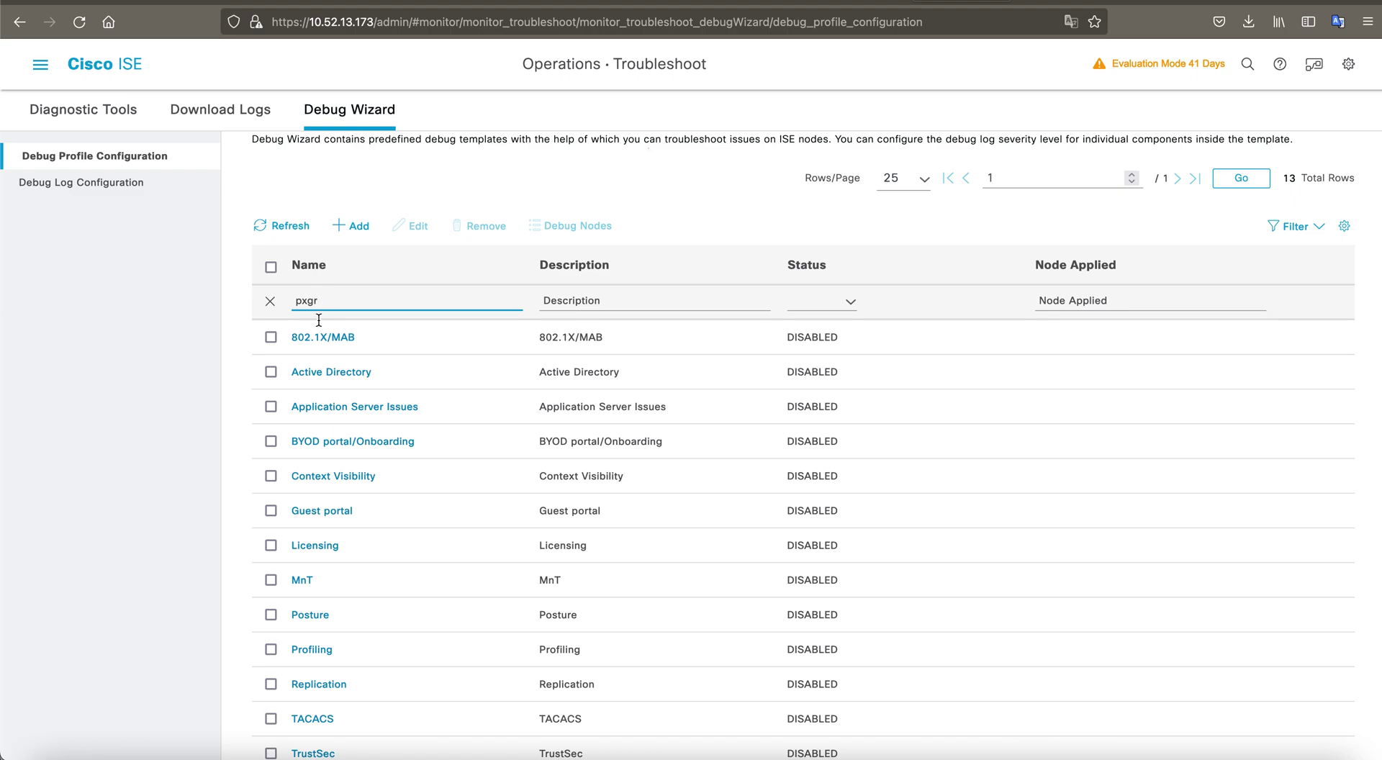
text(r)
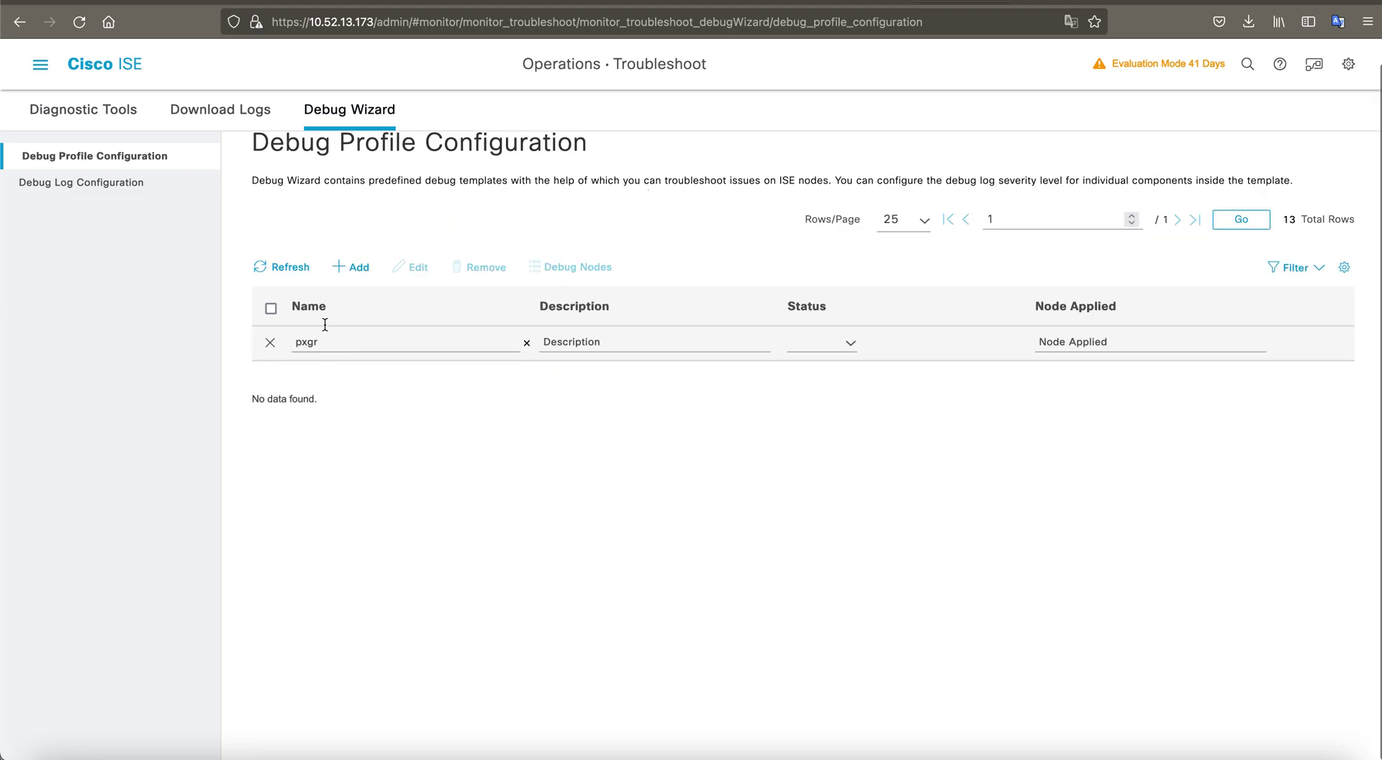
click(80, 184)
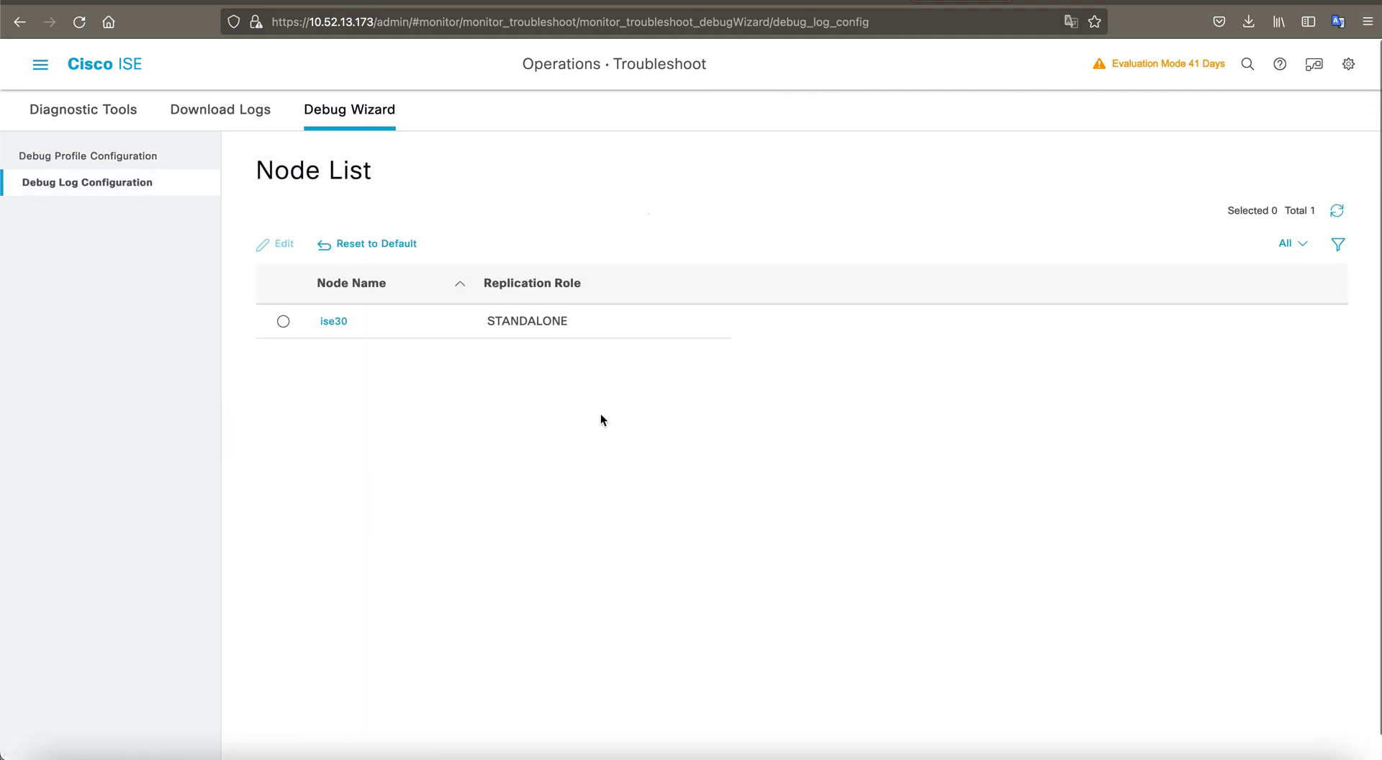
Filter ise30's debug components to PxGrid and inspect pxgrid's log level, leaving it at INFO
click(334, 321)
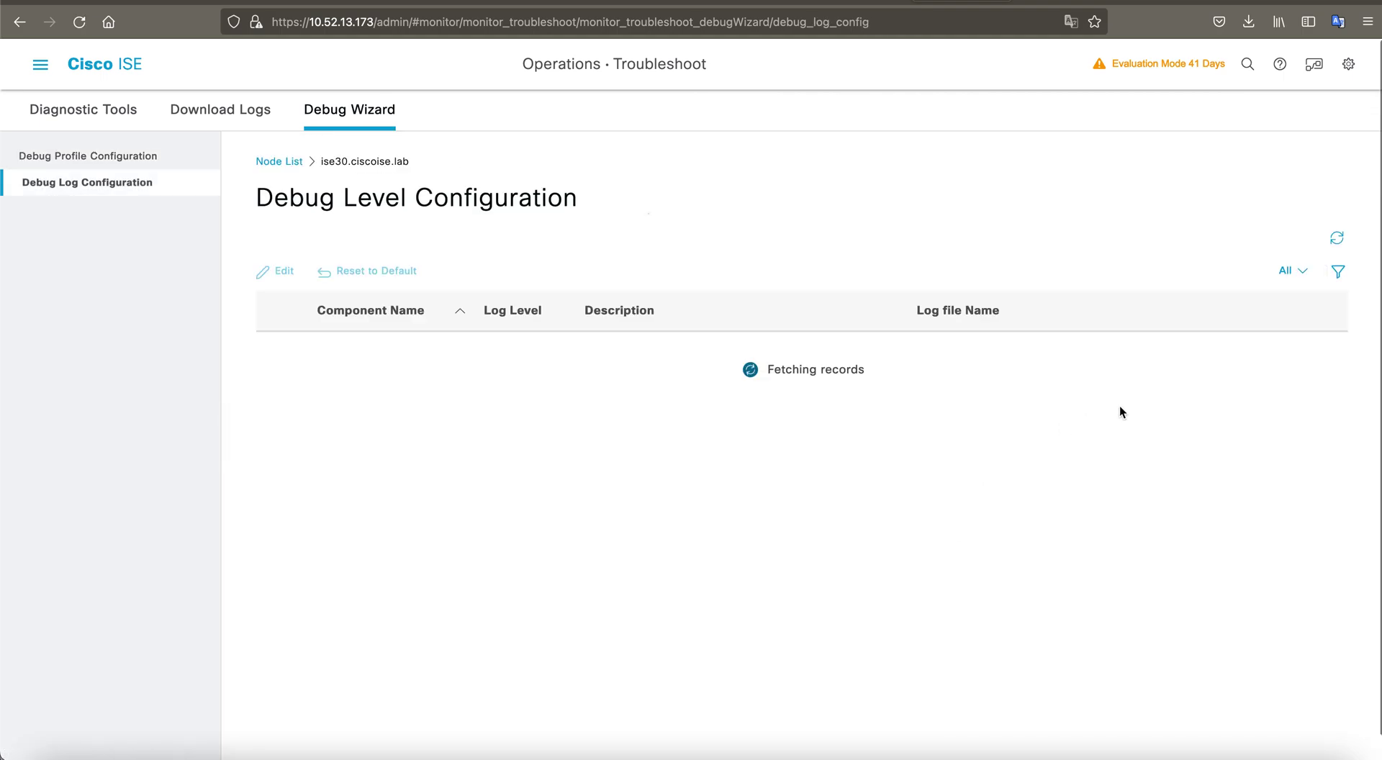
click(1337, 272)
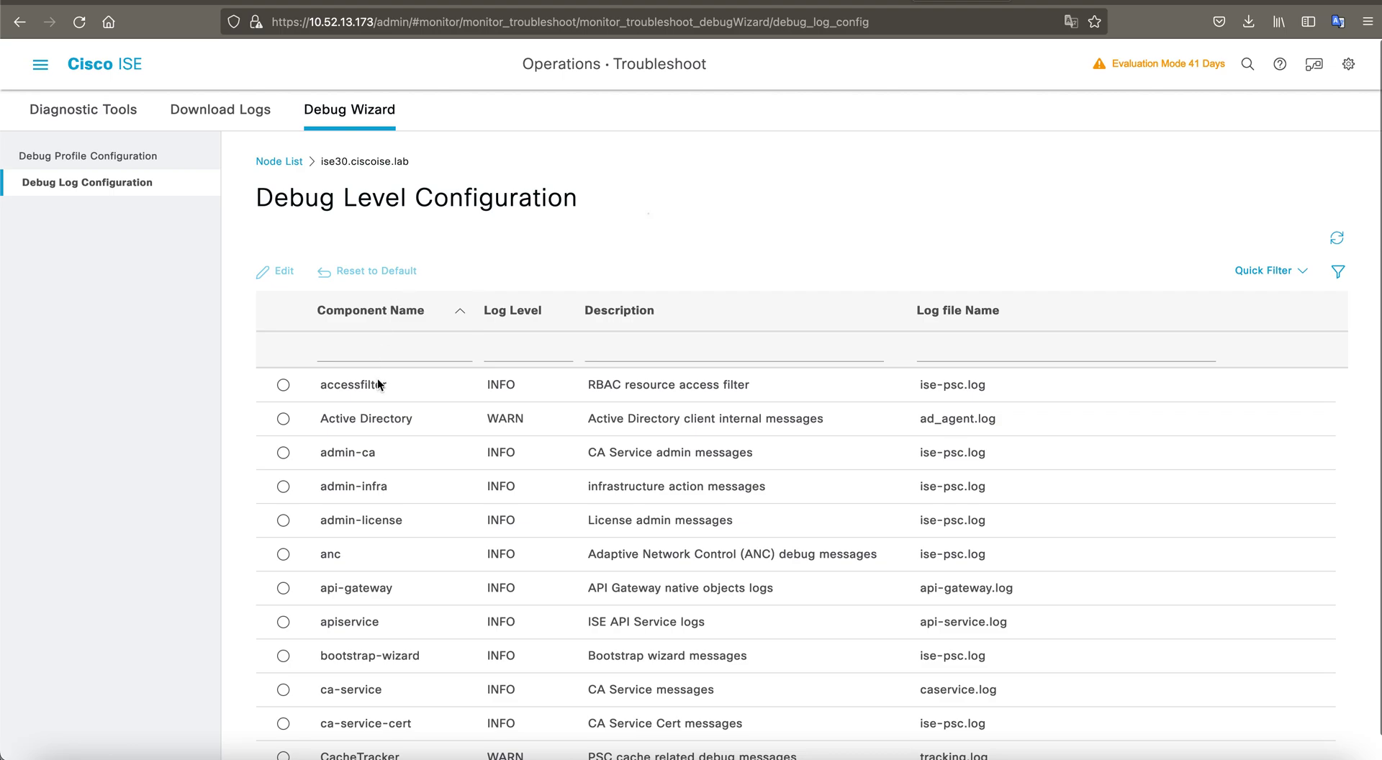
click(380, 356)
text(PxGrid)
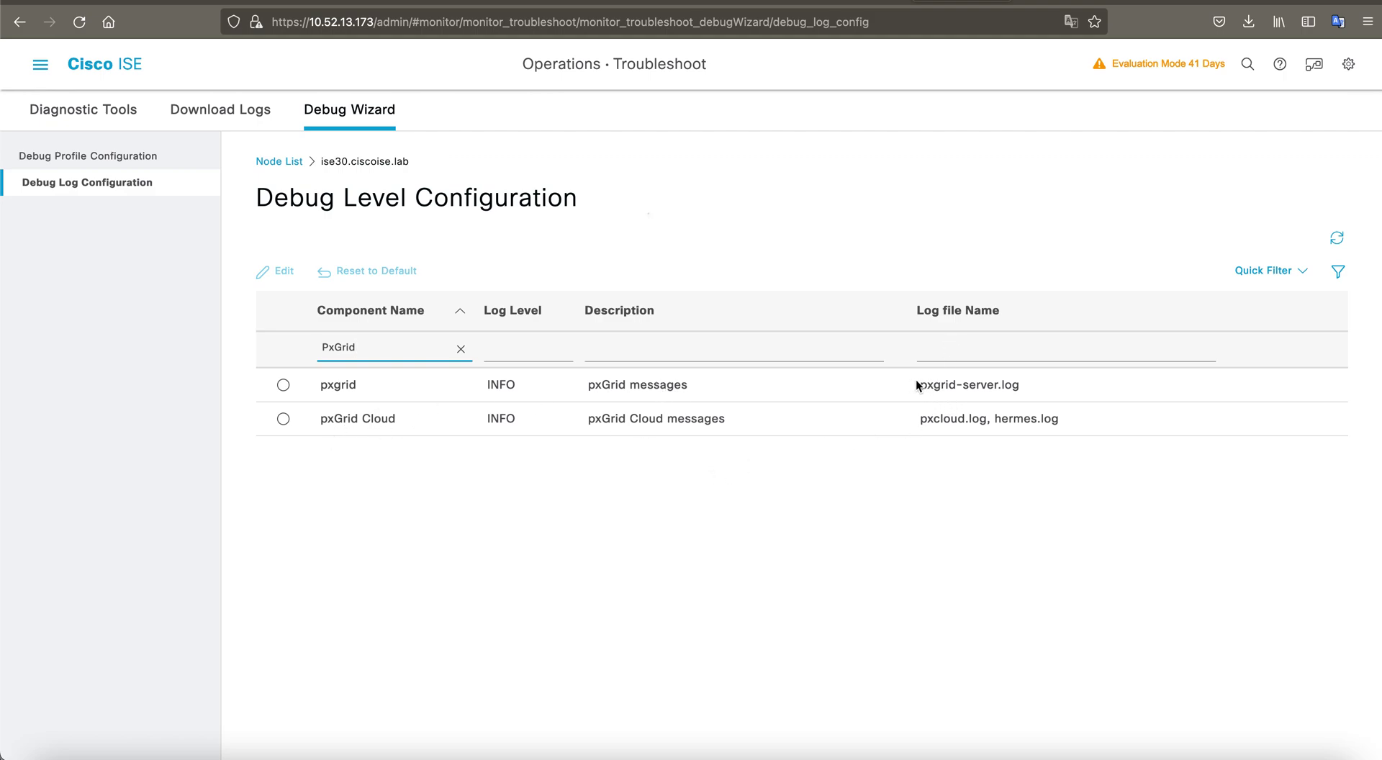
drag(916, 385, 1017, 382)
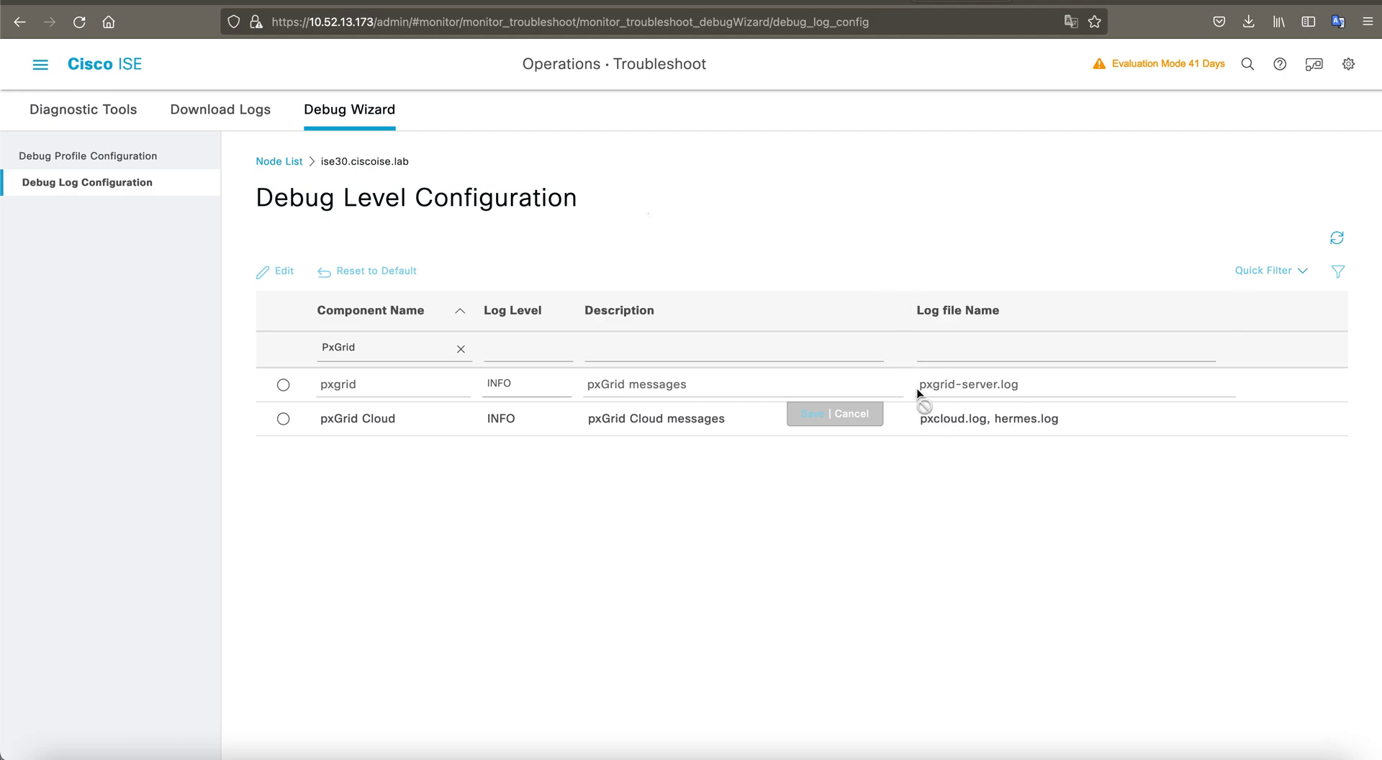
click(513, 386)
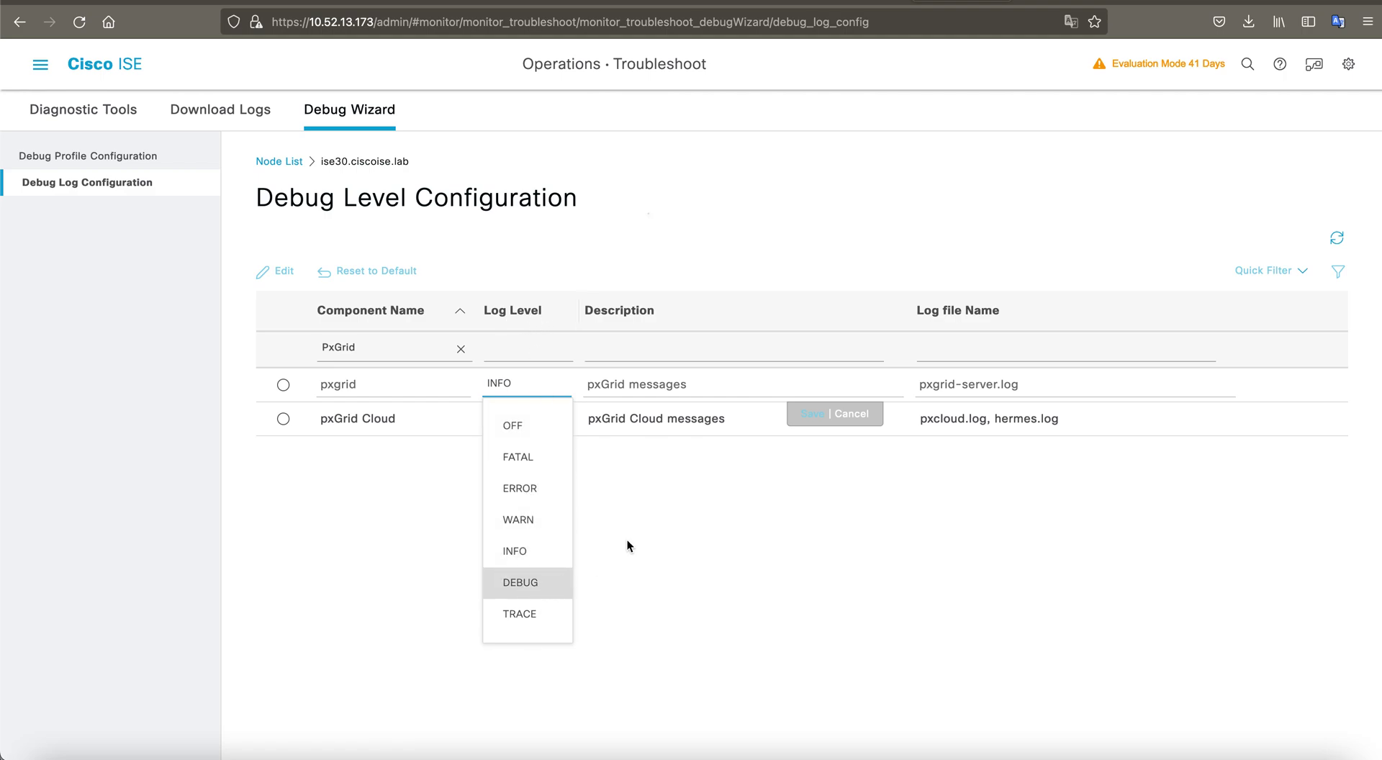
click(747, 497)
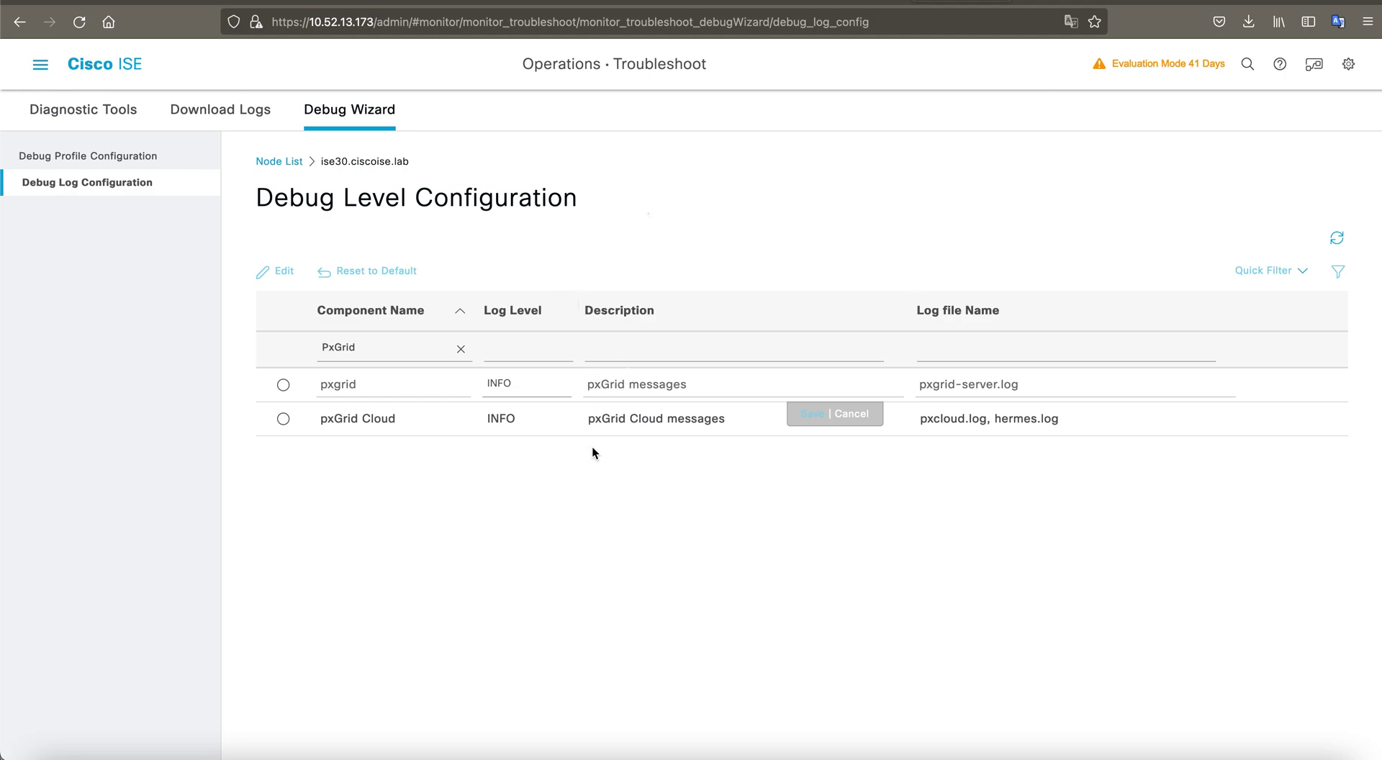
click(849, 418)
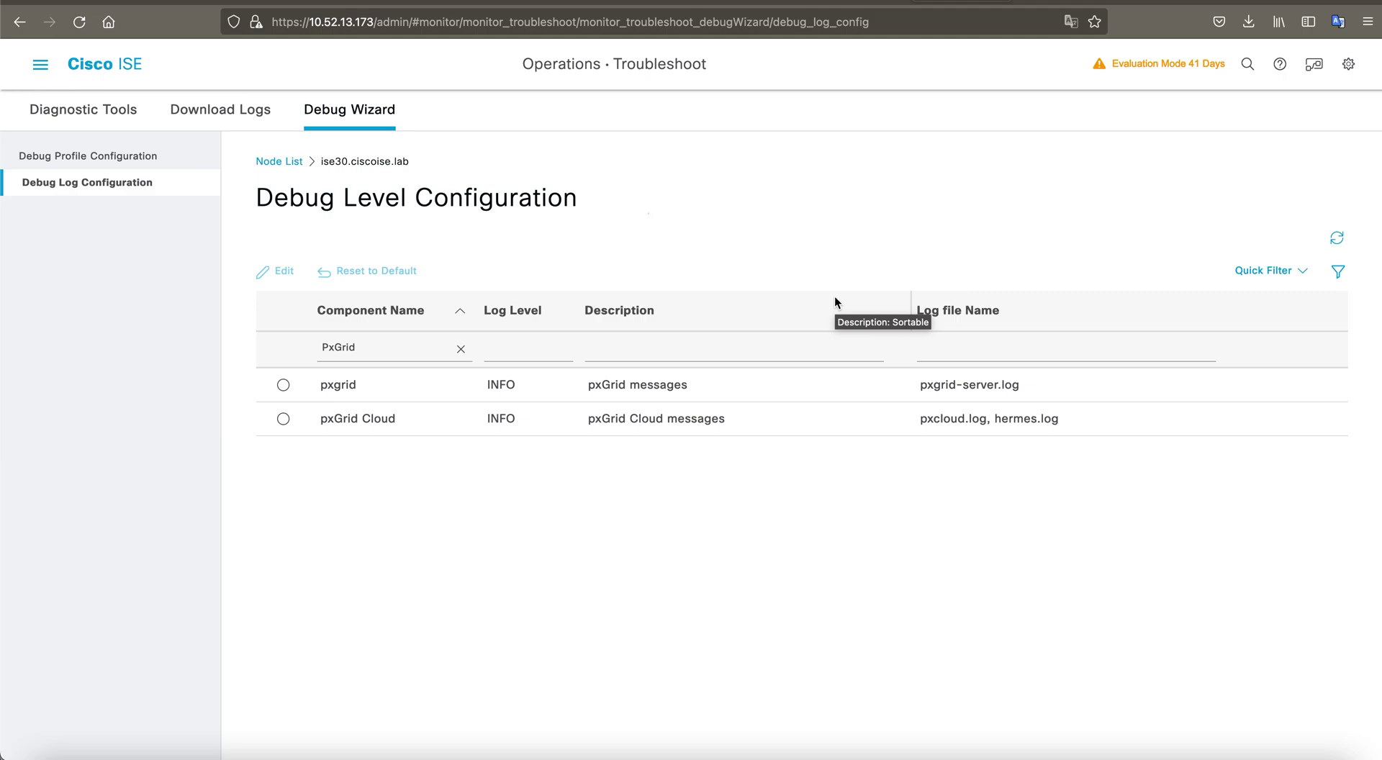
Discard the unsaved debug-level edits to get back to the list of 13 disabled debug profiles
click(108, 157)
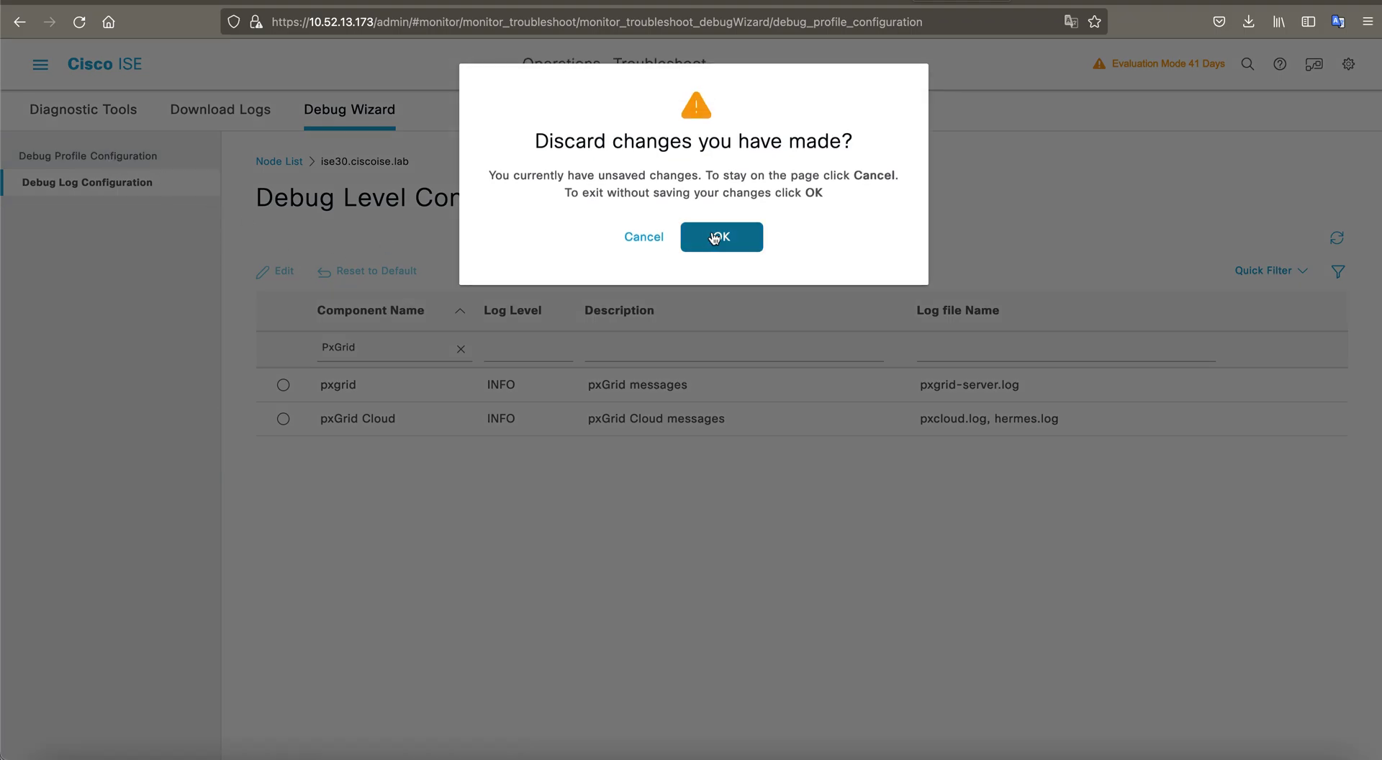
click(714, 238)
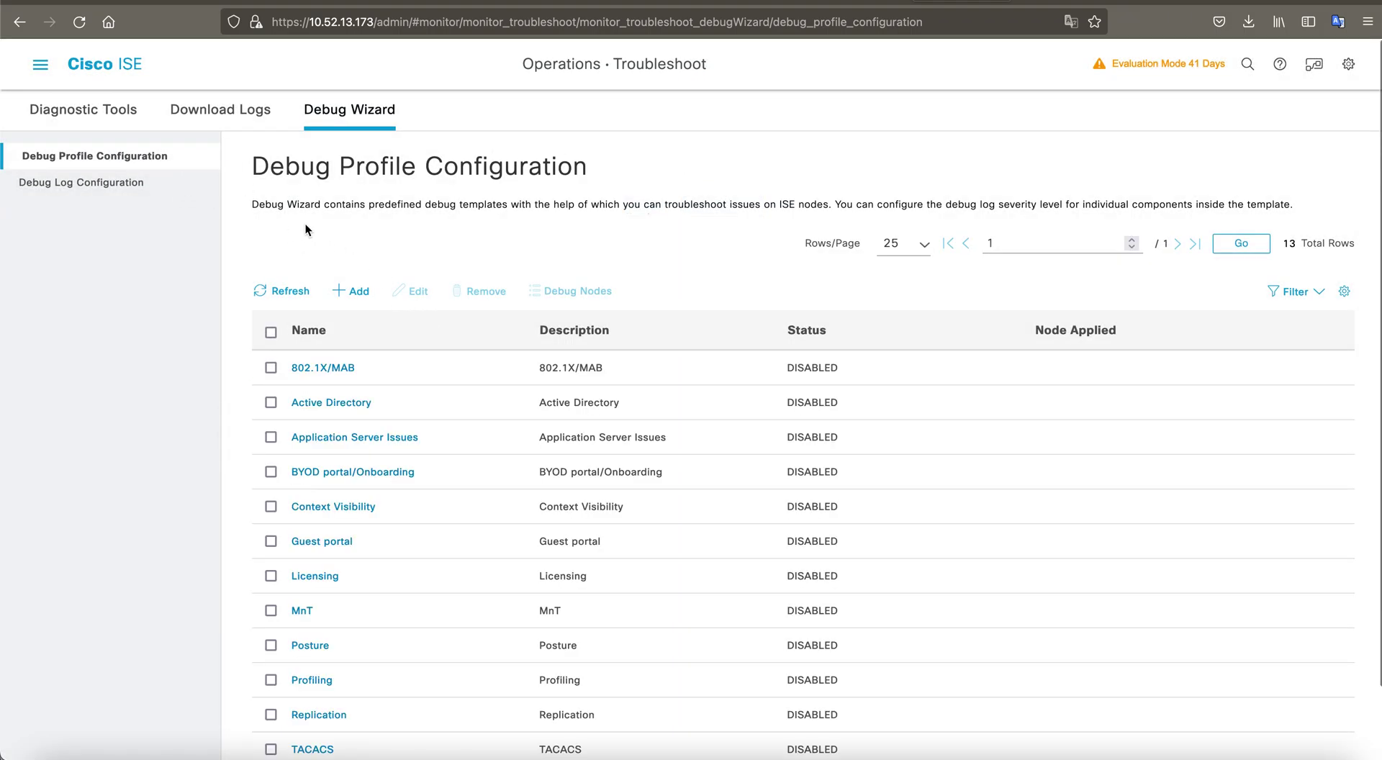
key(ctrl+Right)
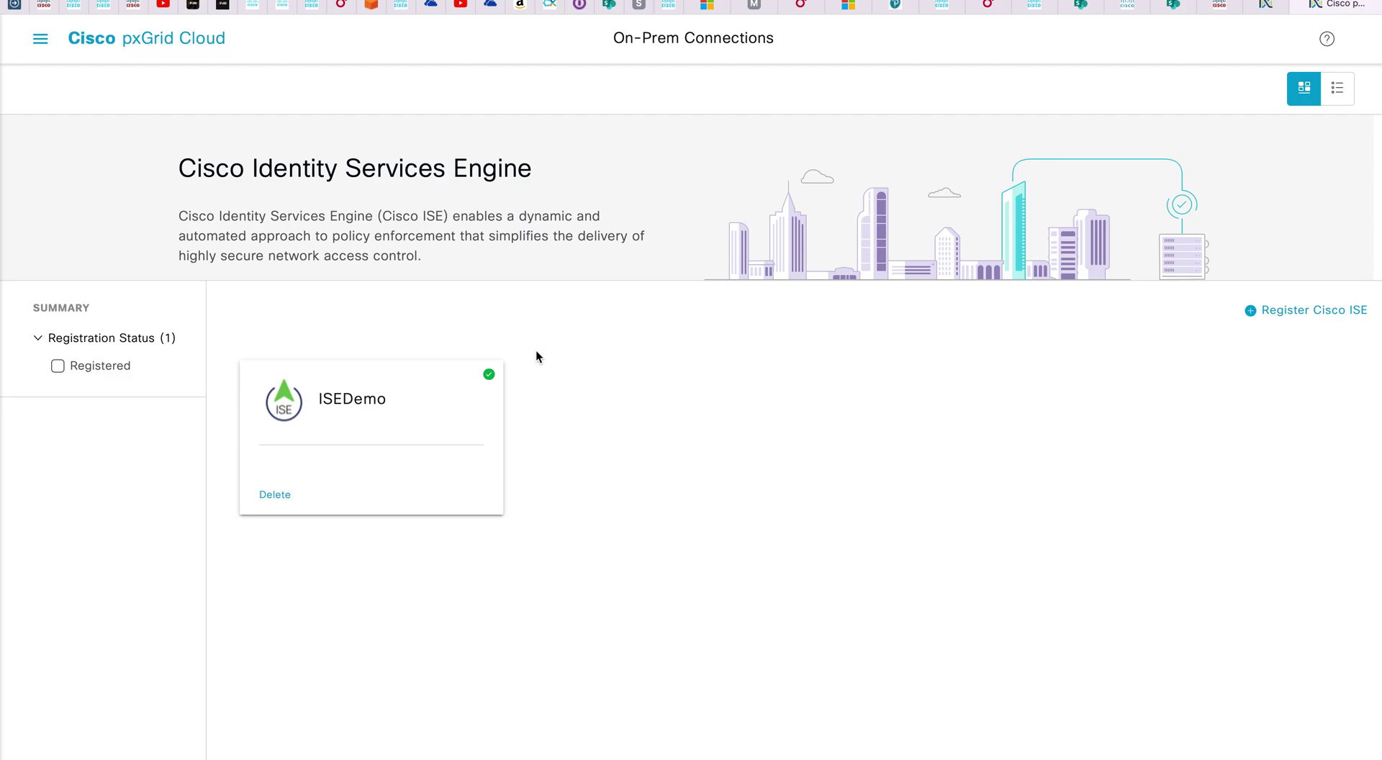
key(ctrl+Left)
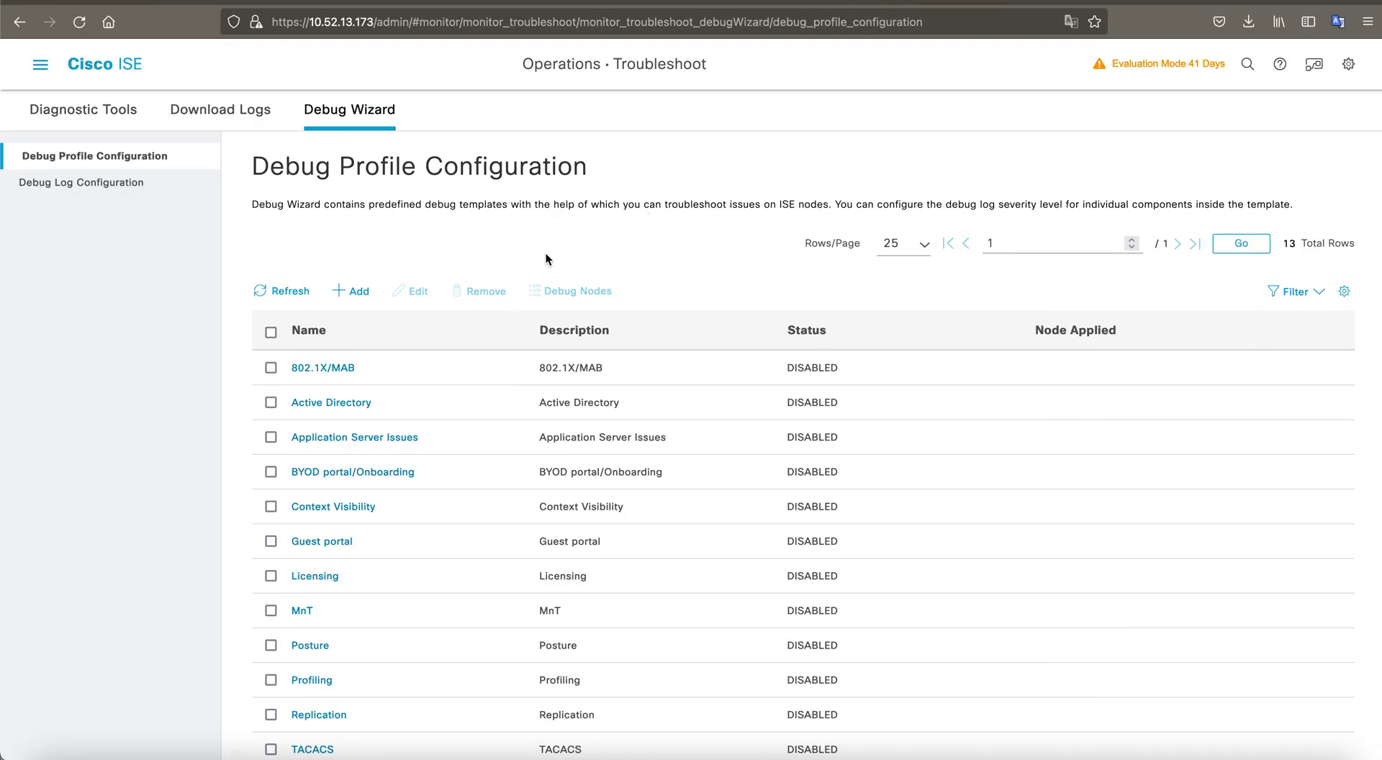
click(42, 66)
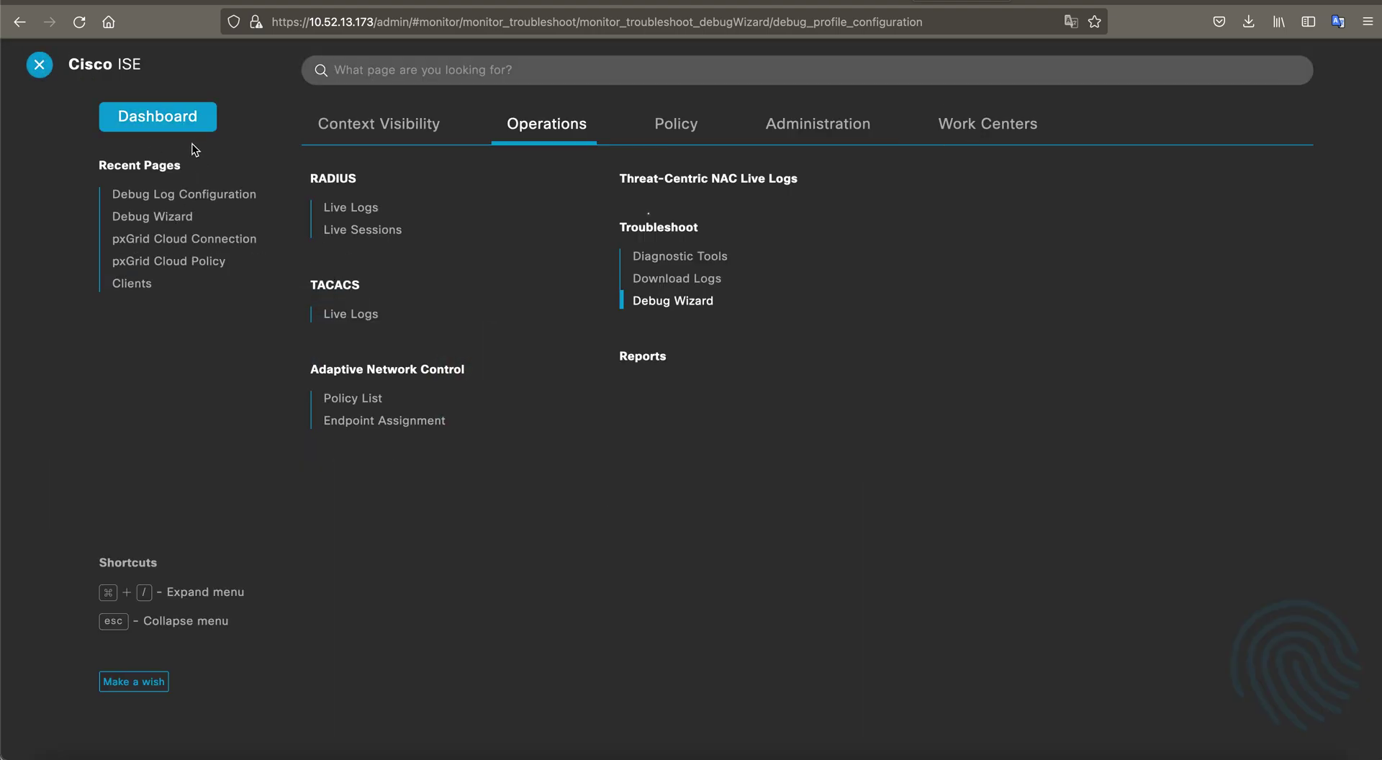
click(40, 64)
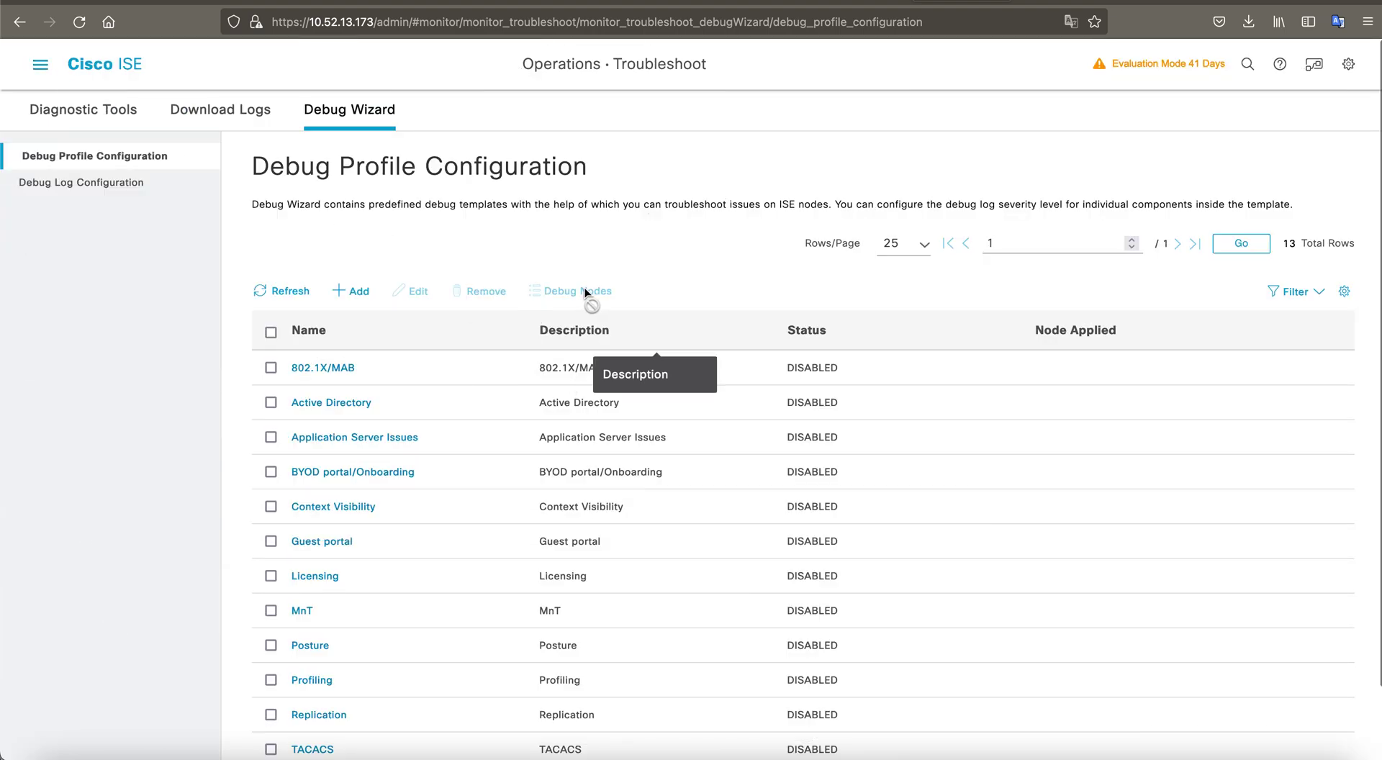